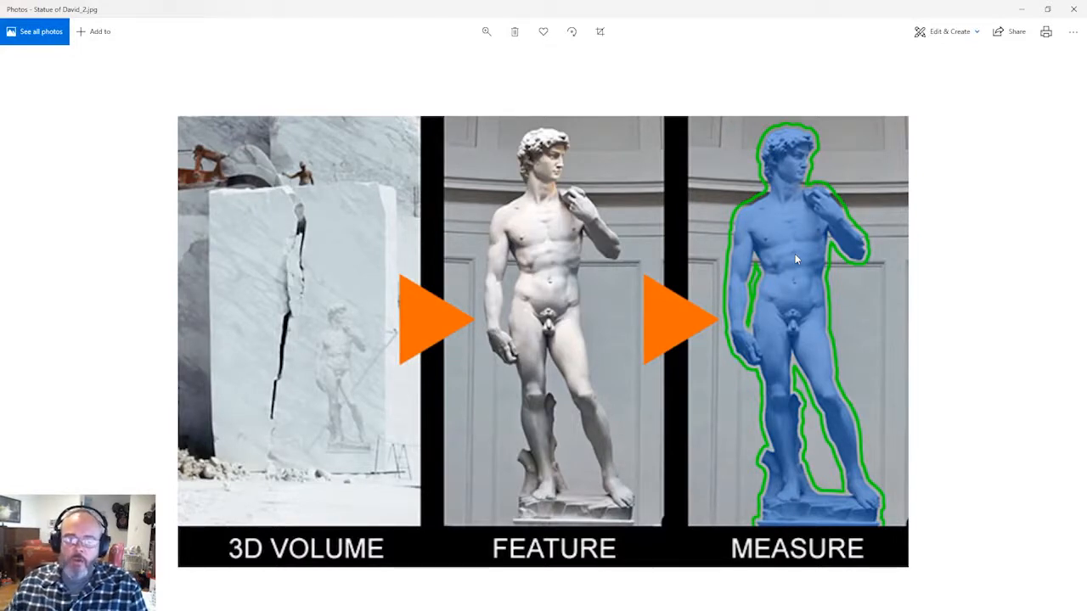
Switch to Avizo and load the Sediments-6.4um.txm file from the Video_Tutorials folder, reading the complete volume into memory
{"action": "left_click", "coordinate": [1020, 10]}
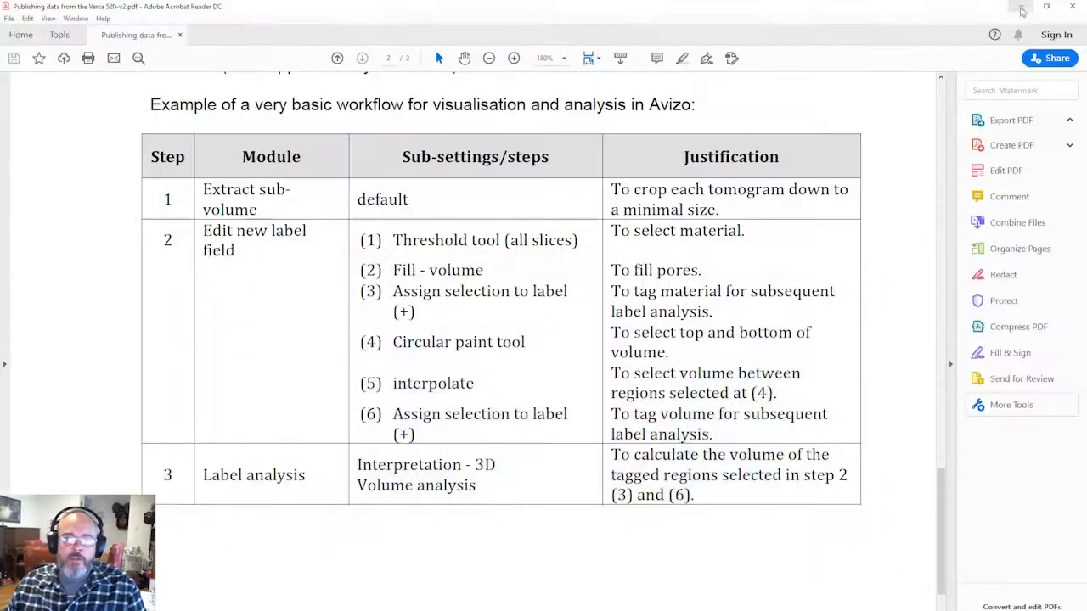
{"action": "left_click", "coordinate": [1019, 8]}
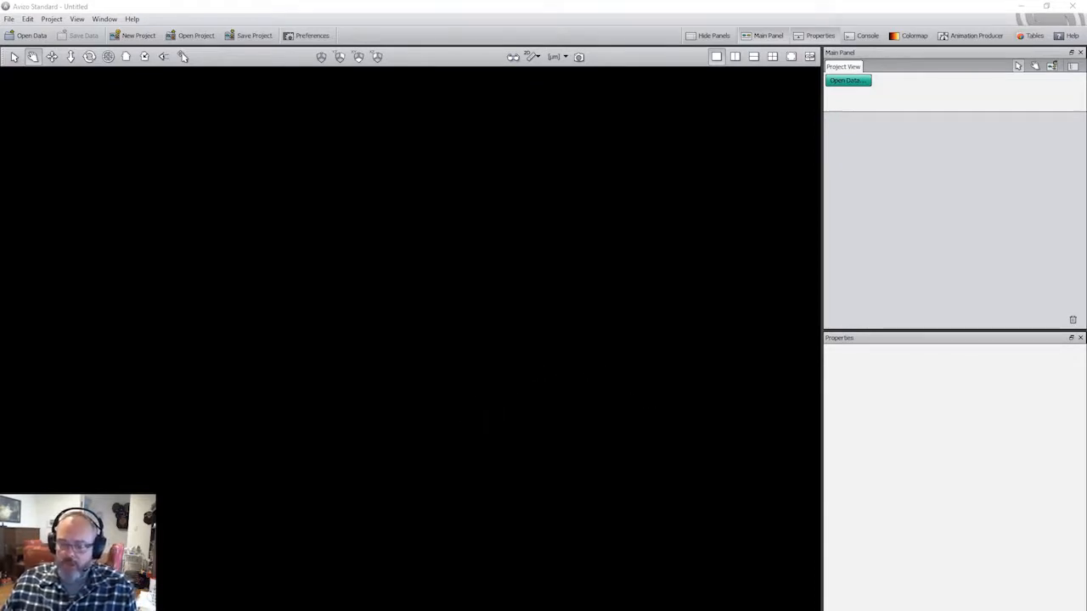
{"action": "left_click_drag", "start_coordinate": [1086, 386], "coordinate": [565, 365]}
{"action": "mouse_move", "coordinate": [675, 368]}
{"action": "left_mouse_down"}
{"action": "mouse_move", "coordinate": [686, 402]}
{"action": "mouse_move", "coordinate": [685, 388]}
{"action": "left_mouse_up"}
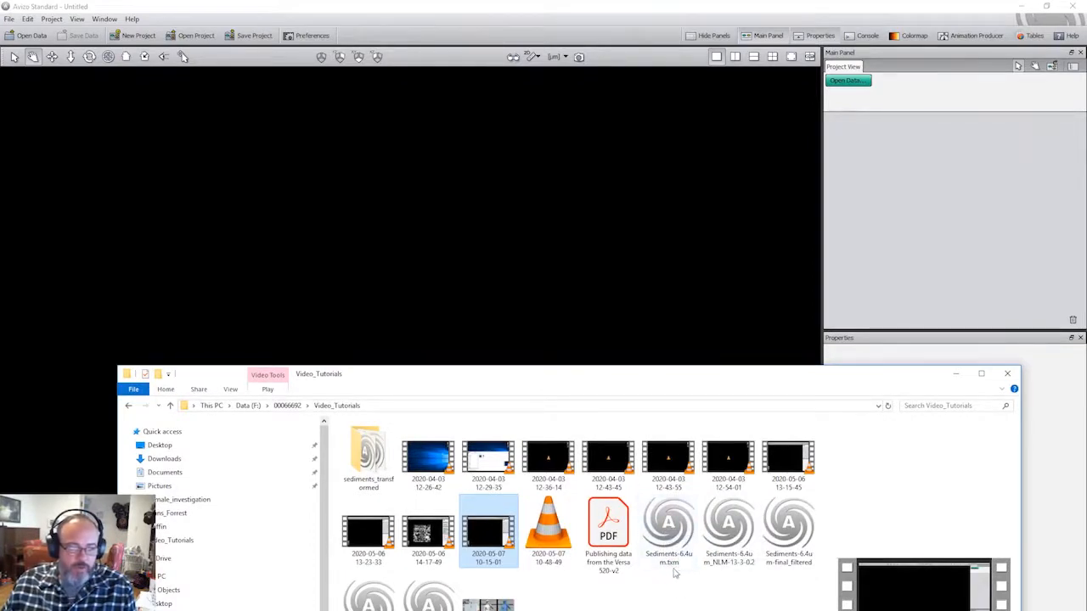
{"action": "left_click", "coordinate": [668, 541]}
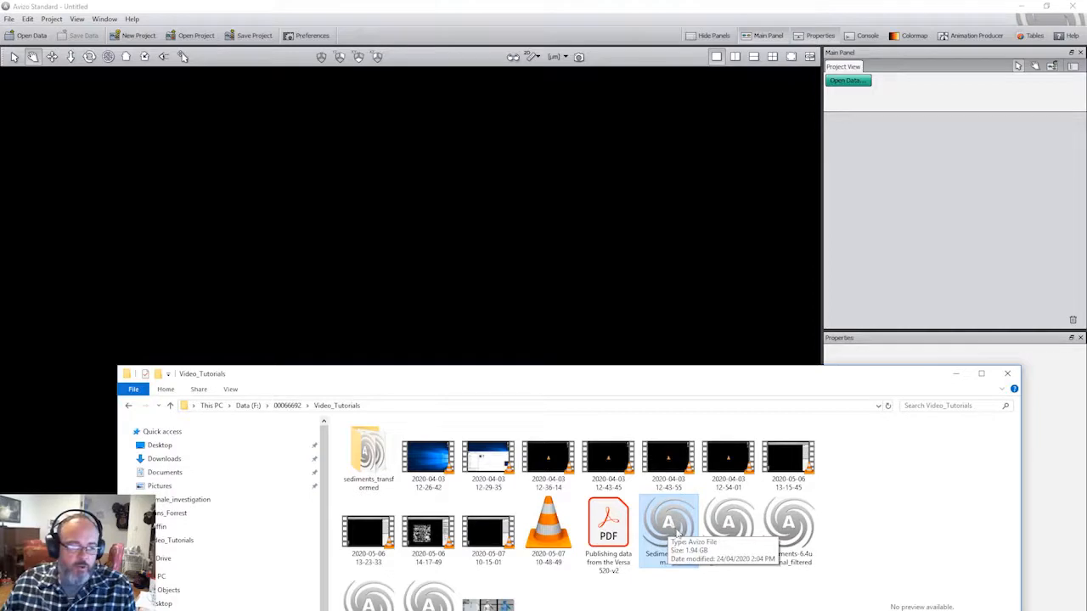
{"action": "left_click_drag", "start_coordinate": [677, 532], "coordinate": [595, 287]}
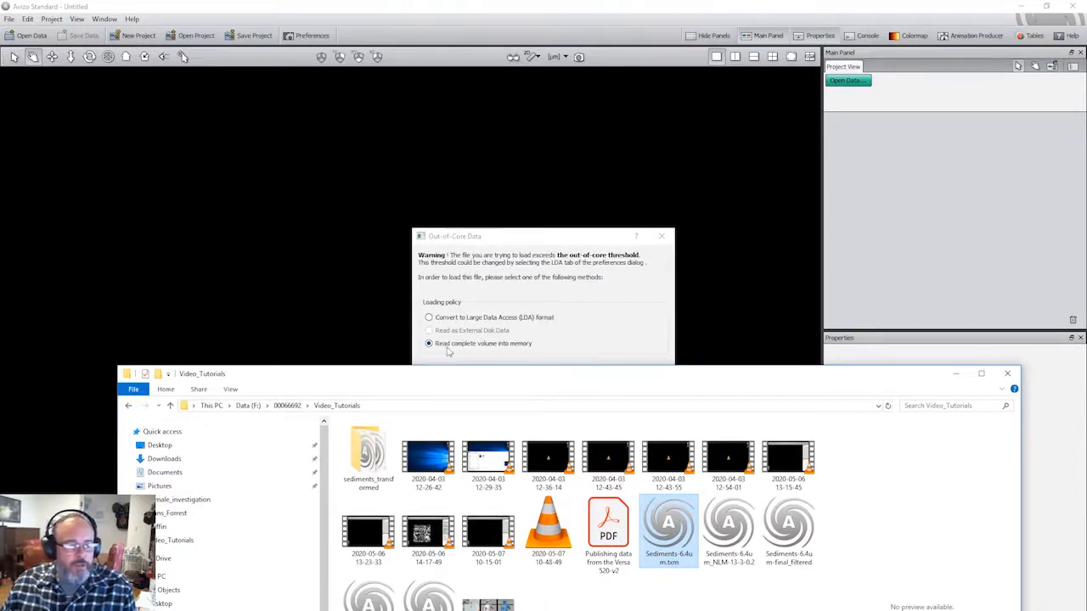
{"action": "left_click", "coordinate": [532, 237]}
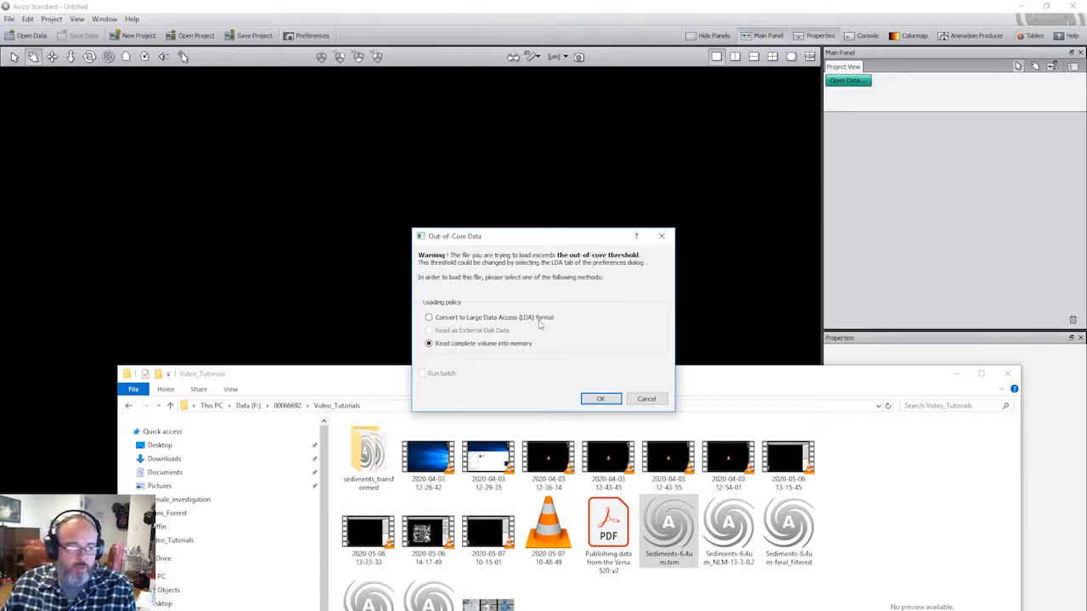
{"action": "left_click", "coordinate": [601, 399]}
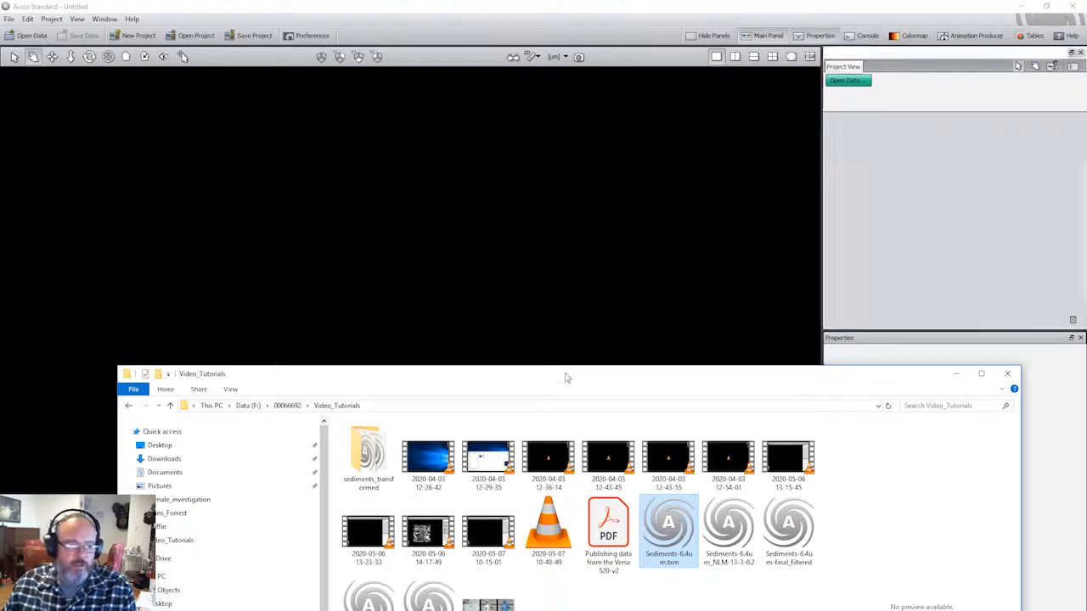
{"action": "left_click_drag", "start_coordinate": [559, 416], "coordinate": [1086, 417]}
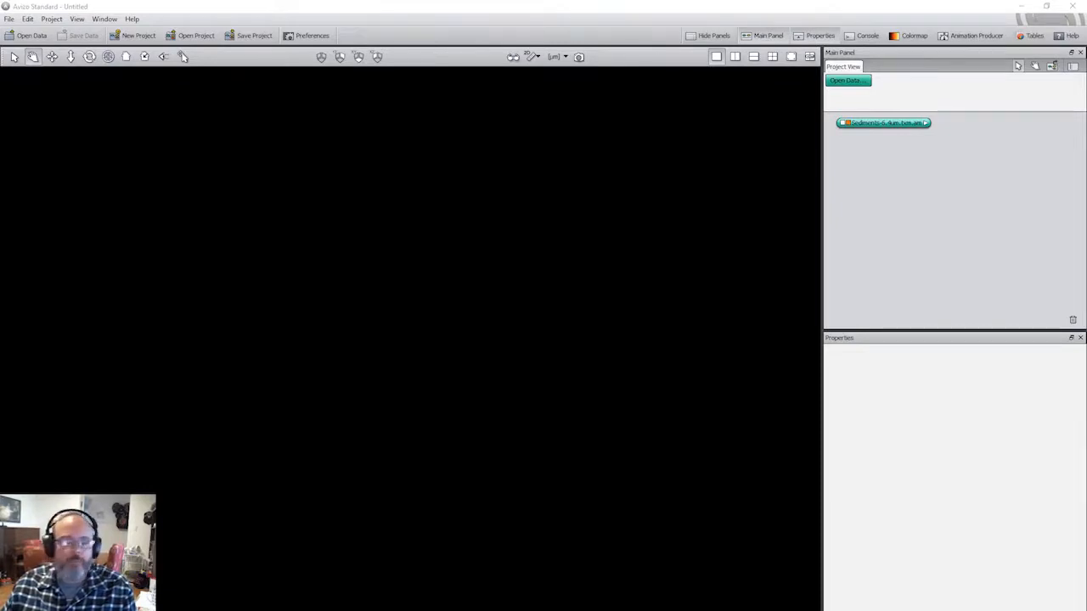
Examine the loaded sediments dataset's lattice info, data info and voxel size in its properties
{"action": "left_click", "coordinate": [884, 124]}
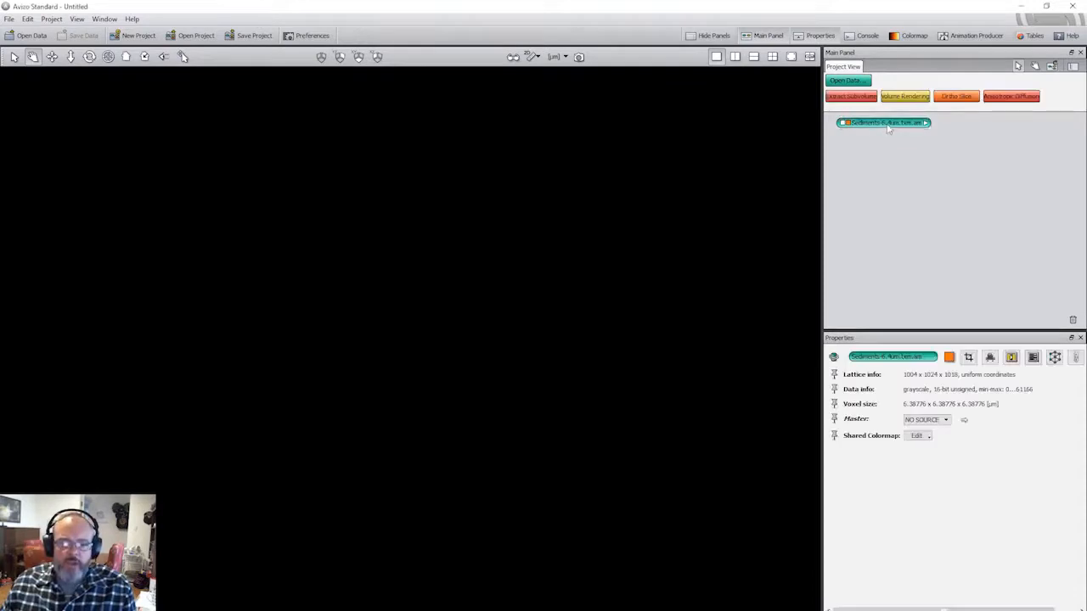
{"action": "left_click", "coordinate": [9, 19]}
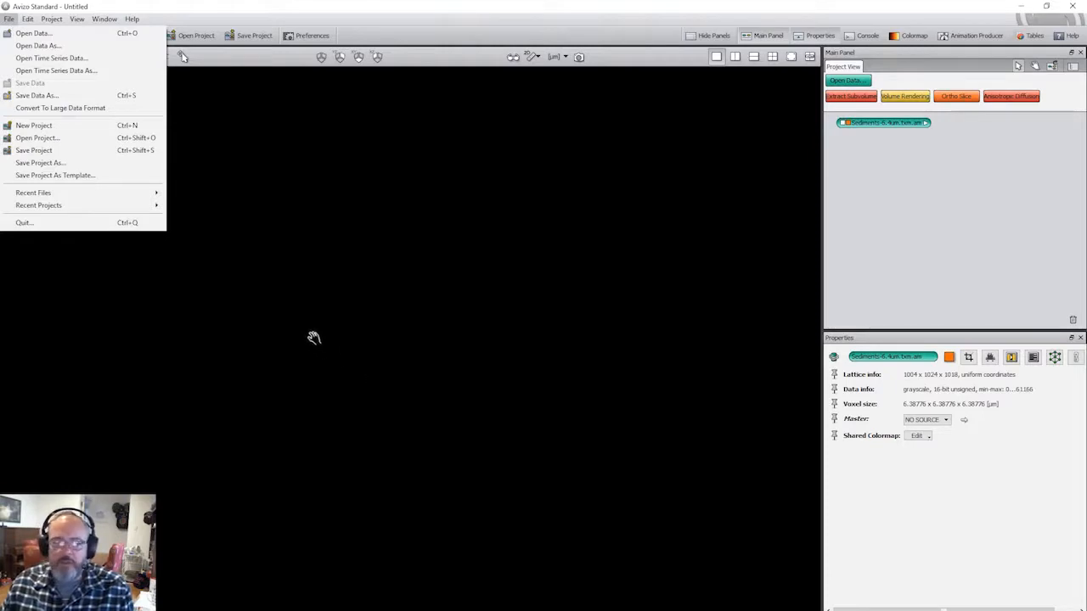
{"action": "left_click", "coordinate": [872, 269]}
{"action": "left_click", "coordinate": [868, 266]}
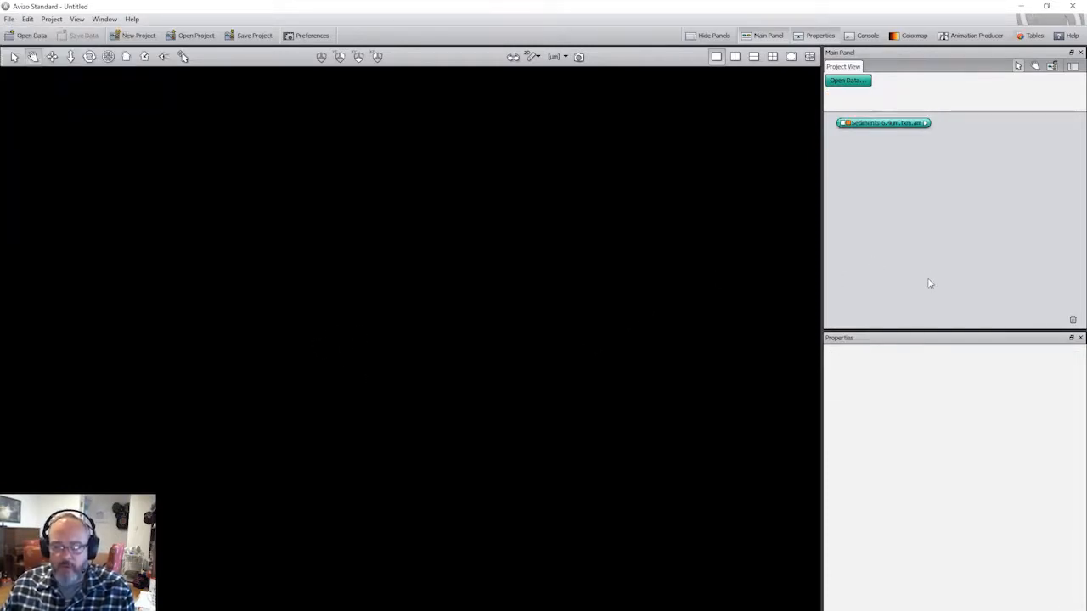
{"action": "left_click", "coordinate": [888, 125]}
{"action": "left_click_drag", "start_coordinate": [888, 125], "coordinate": [887, 127]}
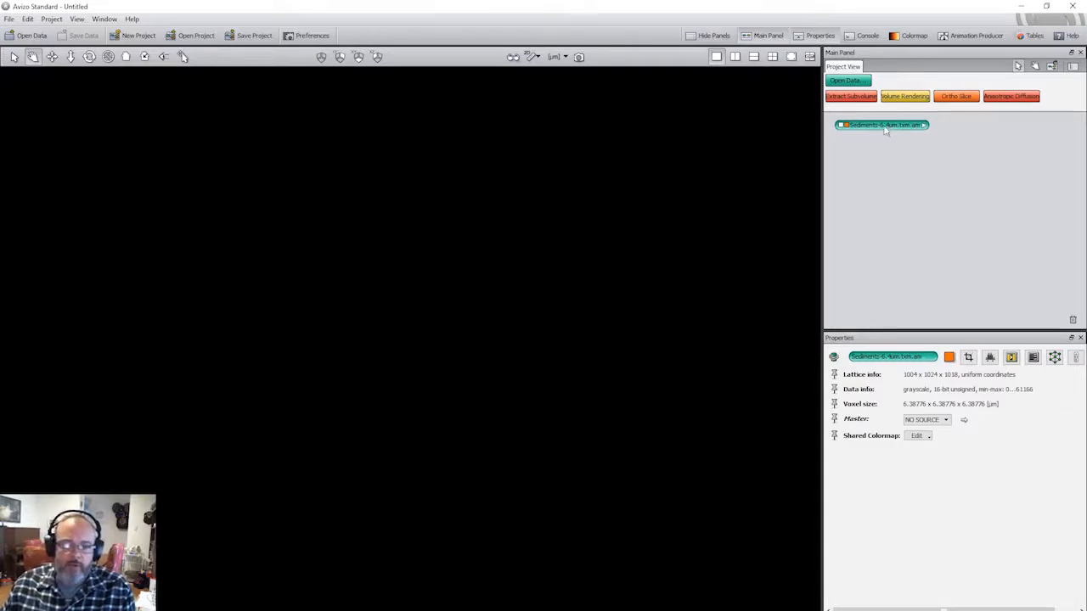
{"action": "left_click_drag", "start_coordinate": [884, 129], "coordinate": [881, 128]}
{"action": "left_click", "coordinate": [914, 169]}
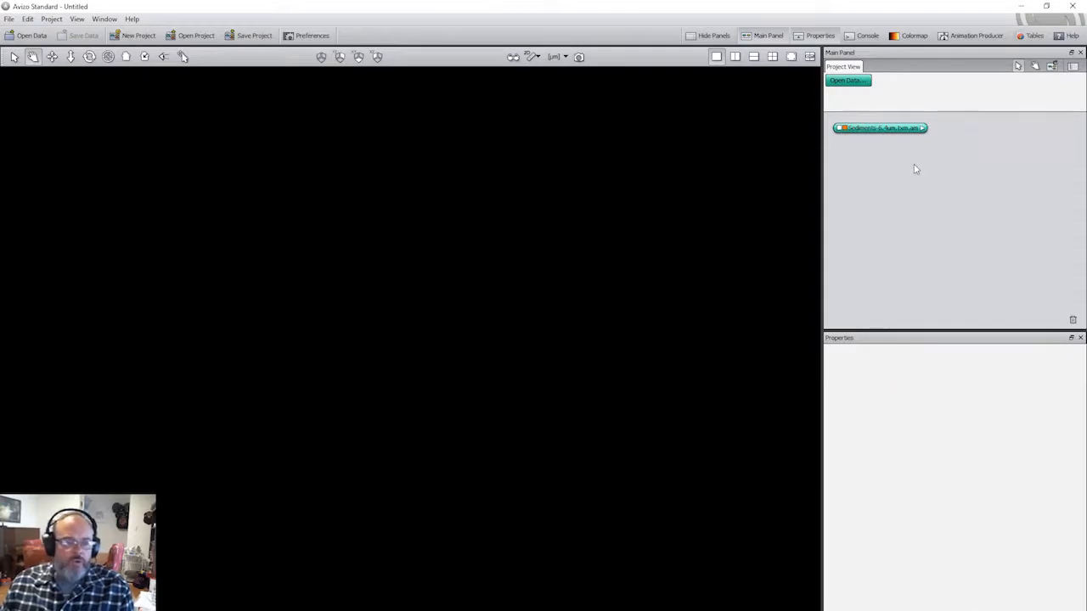
{"action": "left_click", "coordinate": [880, 129]}
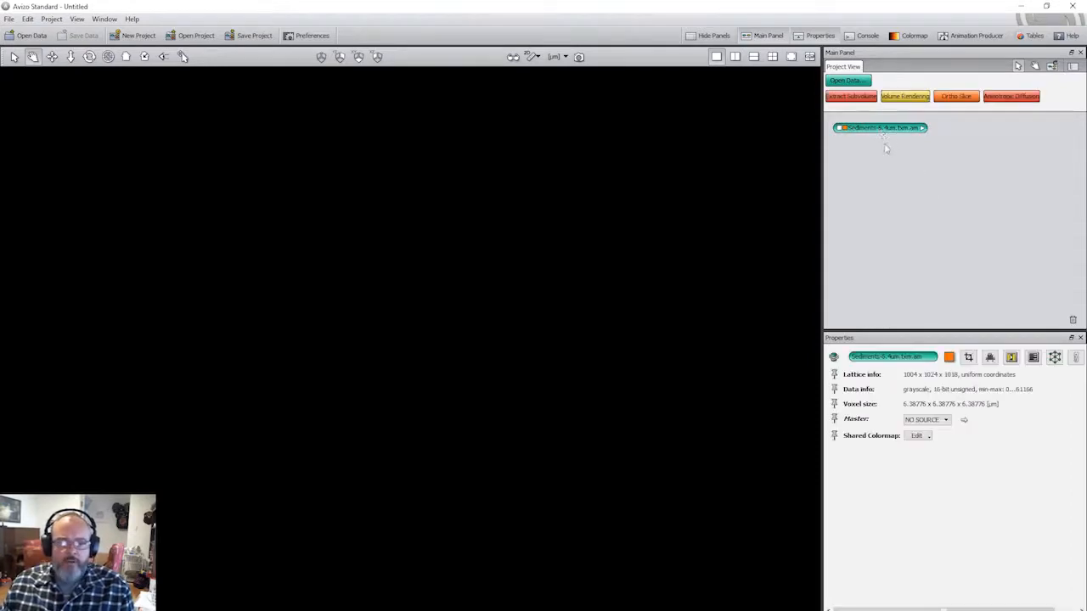
{"action": "left_click_drag", "start_coordinate": [885, 128], "coordinate": [885, 131]}
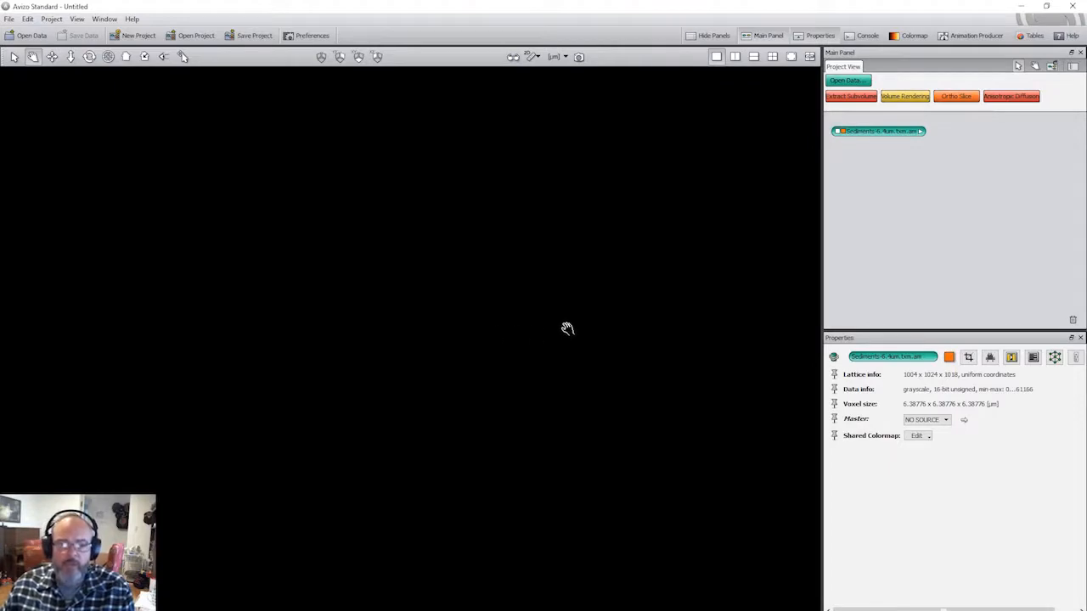
{"action": "left_click", "coordinate": [885, 153]}
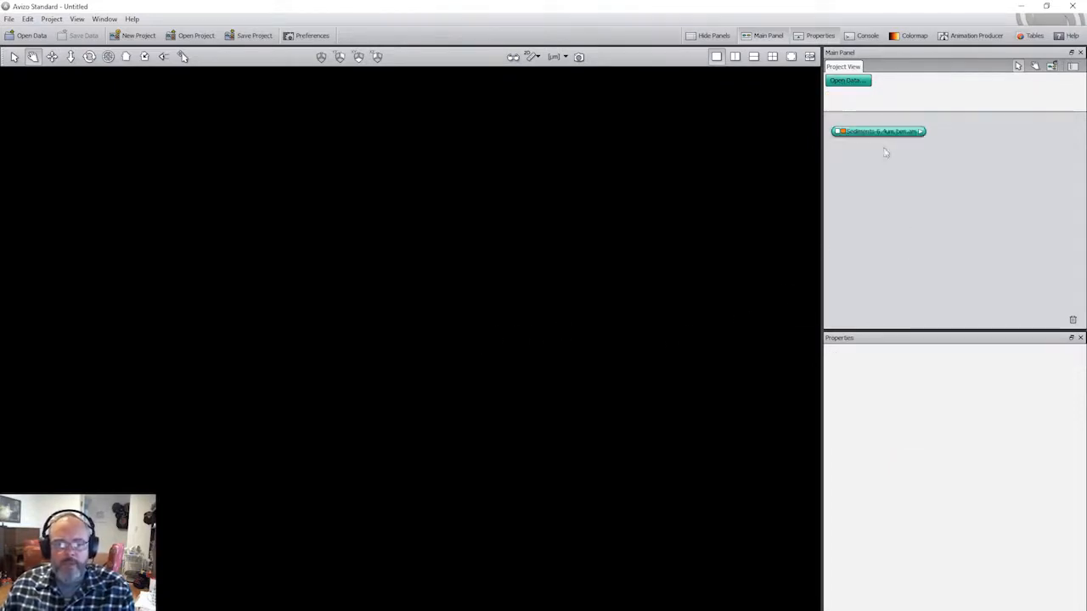
{"action": "left_click", "coordinate": [883, 133]}
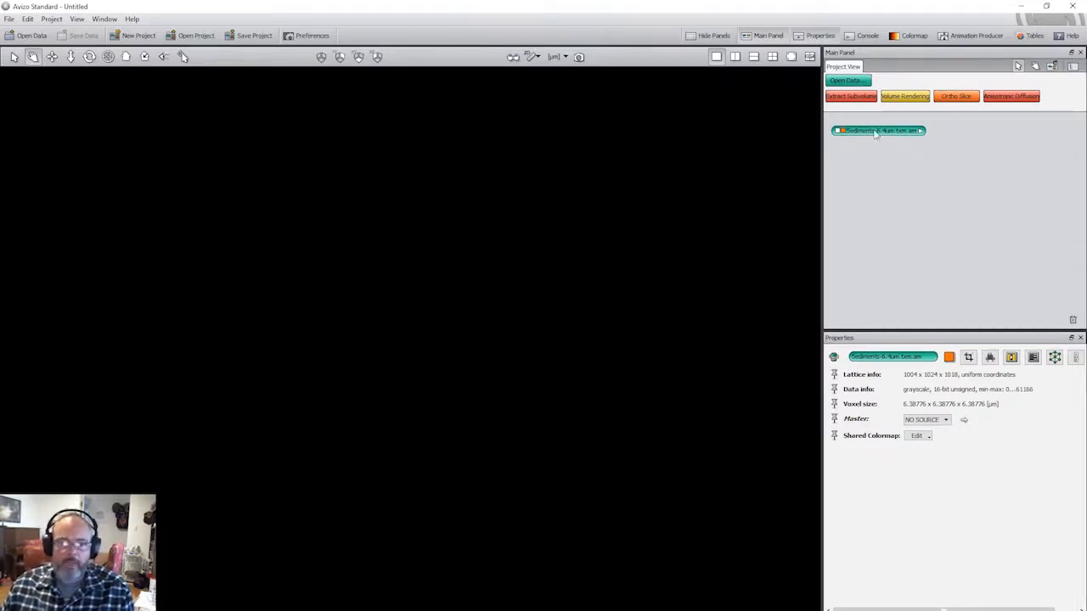
{"action": "left_click_drag", "start_coordinate": [876, 134], "coordinate": [872, 127]}
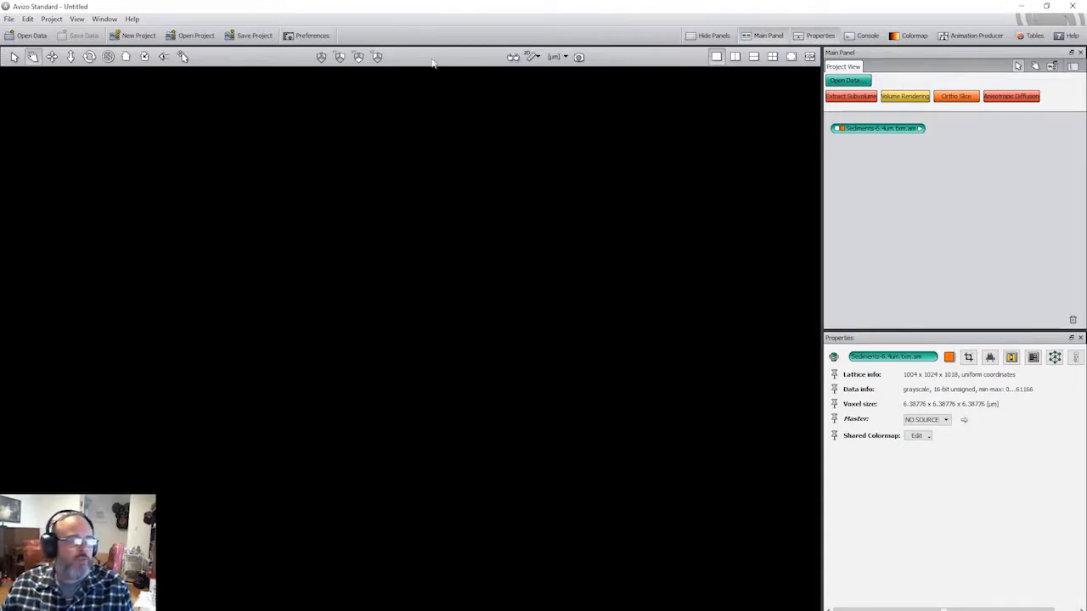
Review the default coordinate unit choices in the Units preferences, keeping µm selected
{"action": "left_click", "coordinate": [312, 39]}
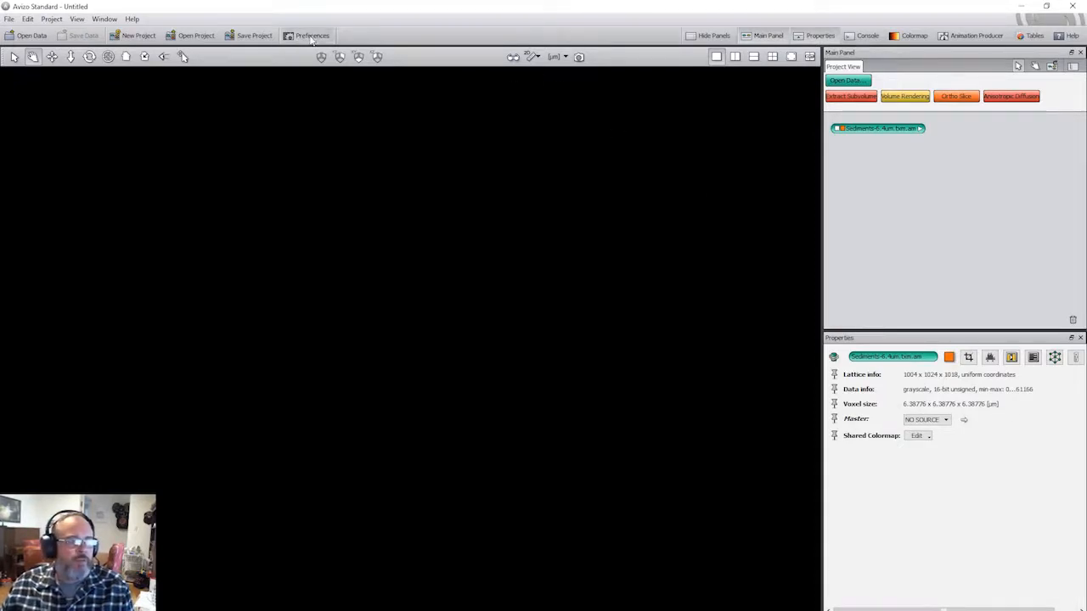
{"action": "left_click_drag", "start_coordinate": [490, 170], "coordinate": [513, 198]}
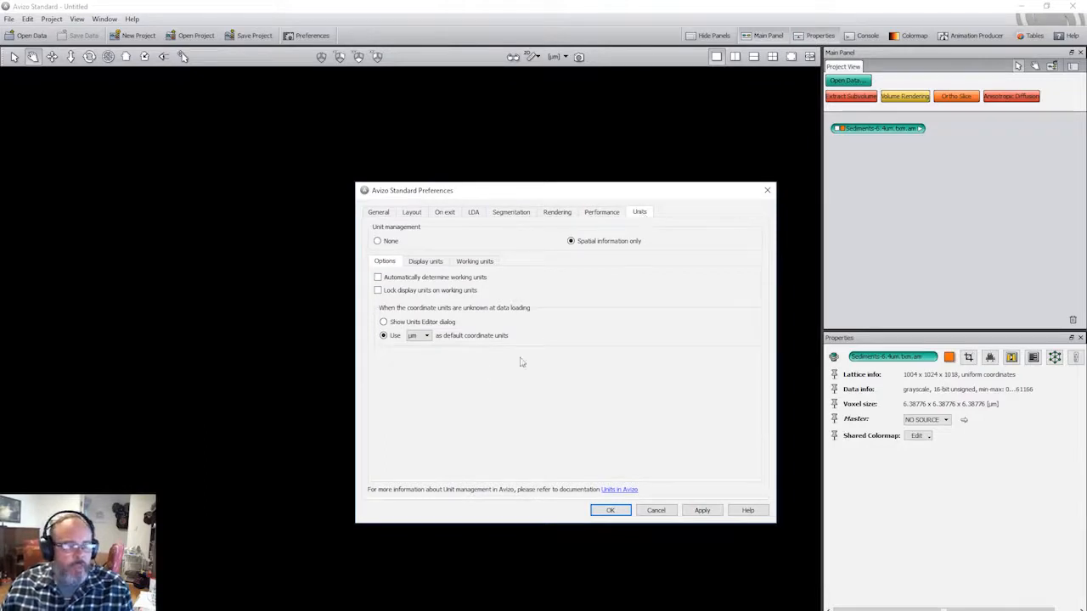
{"action": "left_click", "coordinate": [427, 336]}
{"action": "left_click", "coordinate": [430, 341]}
{"action": "left_click", "coordinate": [428, 337]}
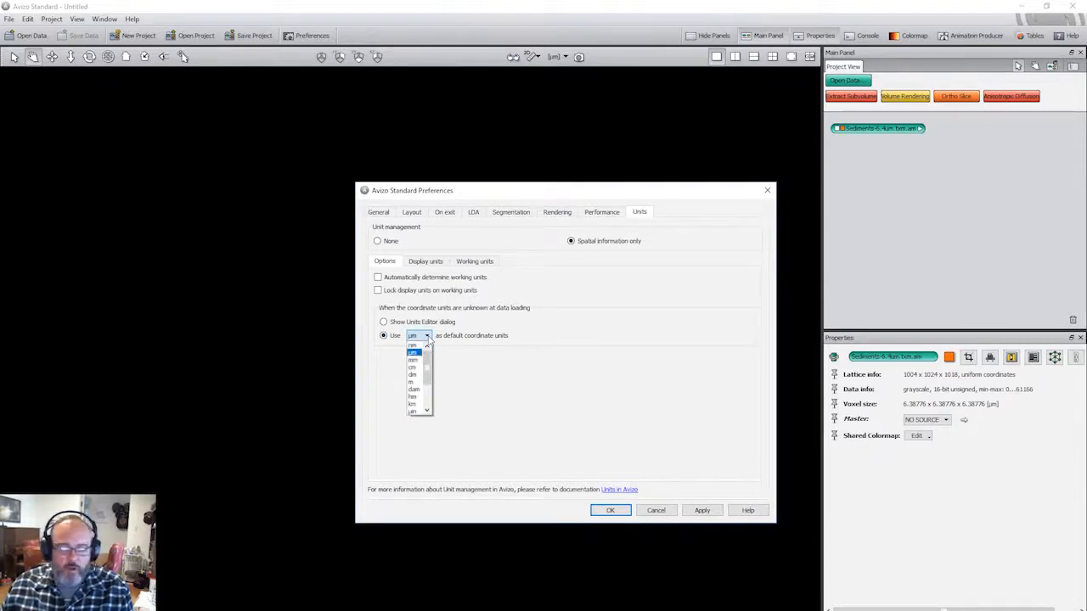
{"action": "left_click", "coordinate": [429, 338]}
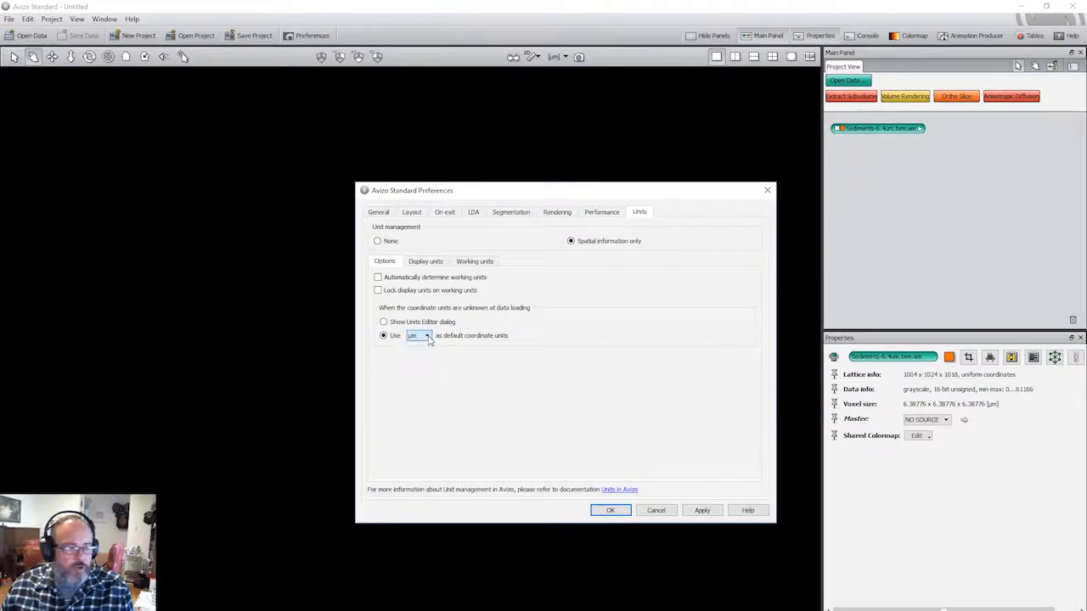
Check the coordinate and angle settings for both display units and working units, and accept the preferences
{"action": "left_click", "coordinate": [428, 262]}
{"action": "left_click", "coordinate": [492, 262]}
{"action": "left_click", "coordinate": [426, 261]}
{"action": "left_click", "coordinate": [469, 263]}
{"action": "left_click", "coordinate": [437, 263]}
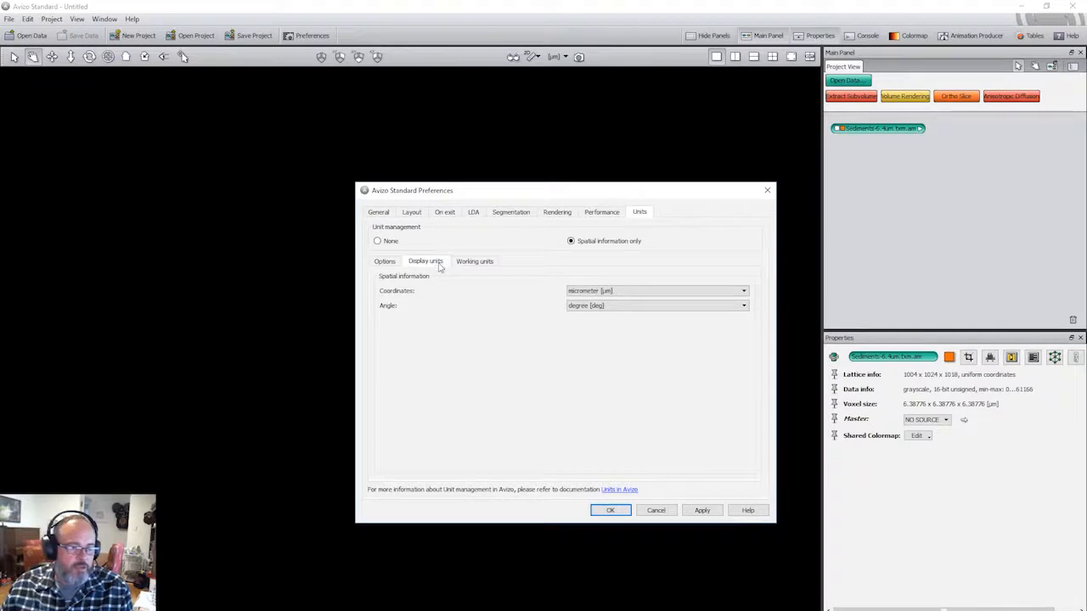
{"action": "left_click", "coordinate": [480, 262]}
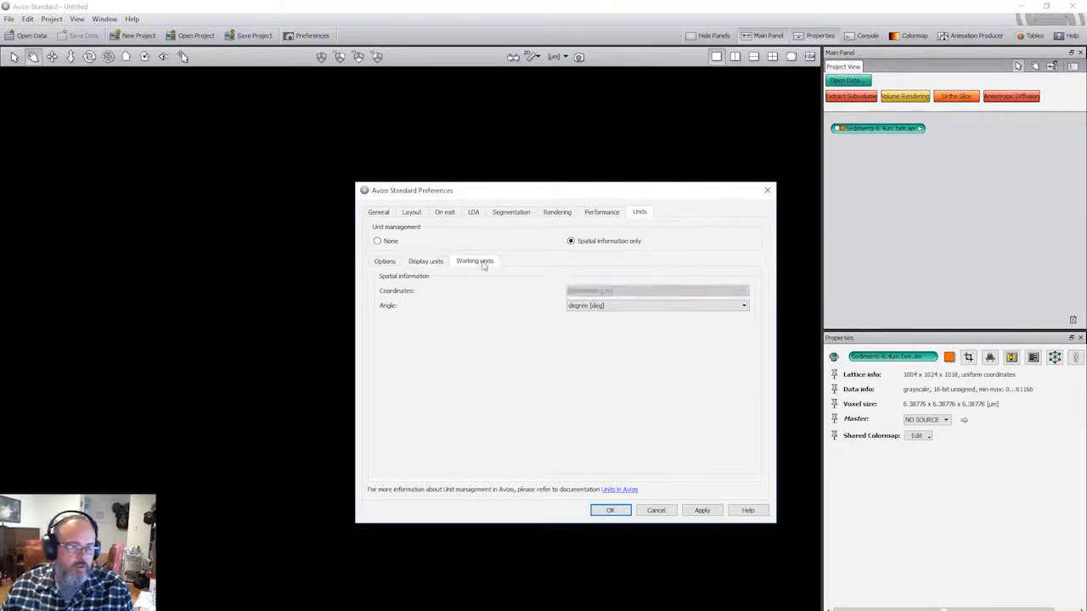
{"action": "left_click", "coordinate": [701, 511]}
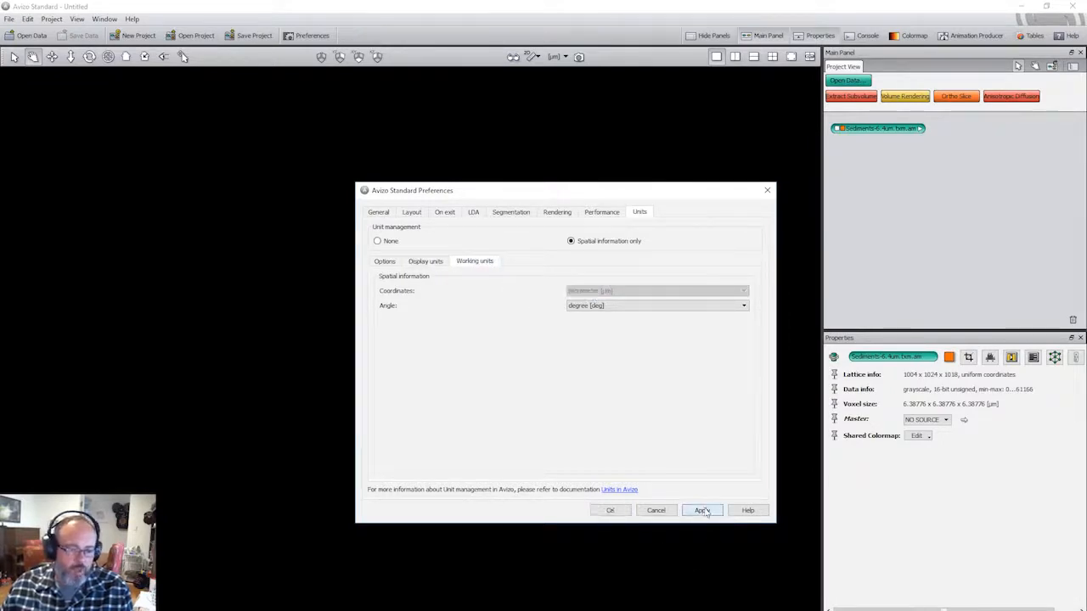
{"action": "left_click", "coordinate": [610, 511]}
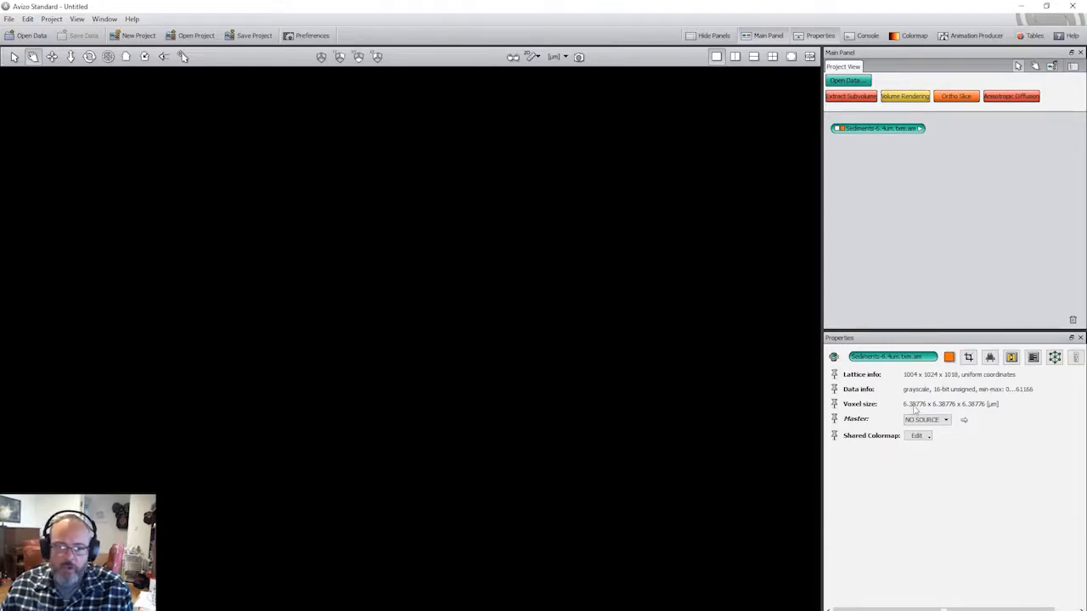
Open the sediments dataset in the crop editor and examine its voxel size values
{"action": "left_click", "coordinate": [968, 357]}
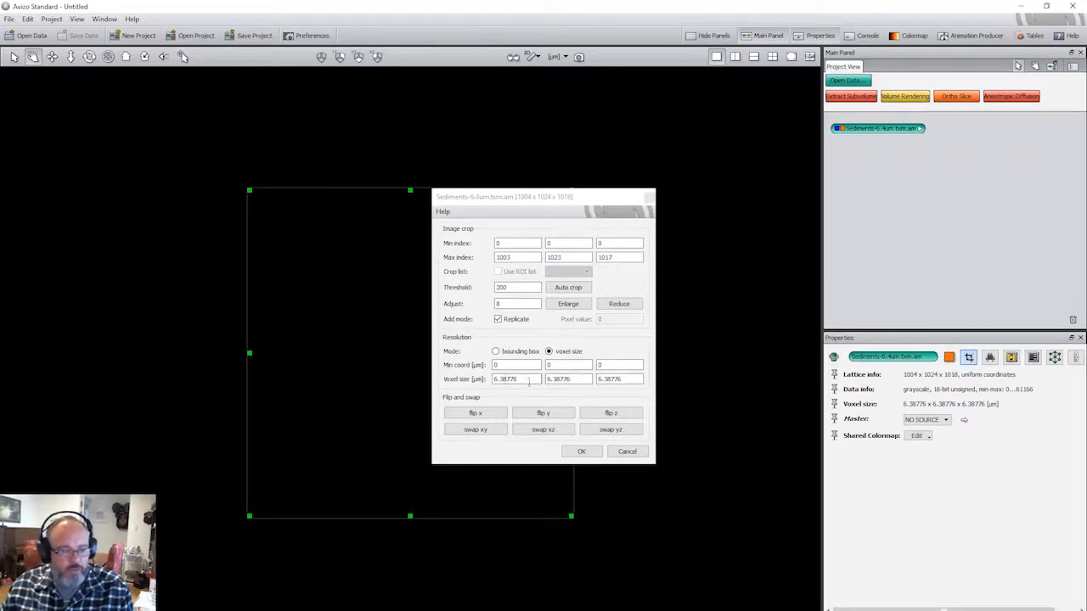
{"action": "left_click_drag", "start_coordinate": [529, 200], "coordinate": [644, 217]}
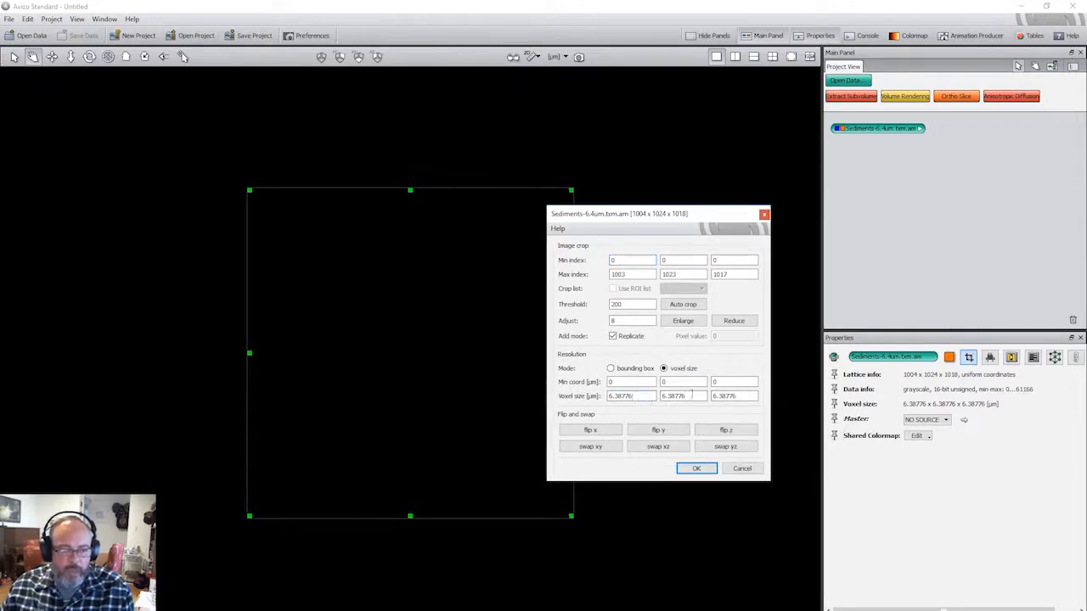
{"action": "left_click_drag", "start_coordinate": [688, 396], "coordinate": [660, 396]}
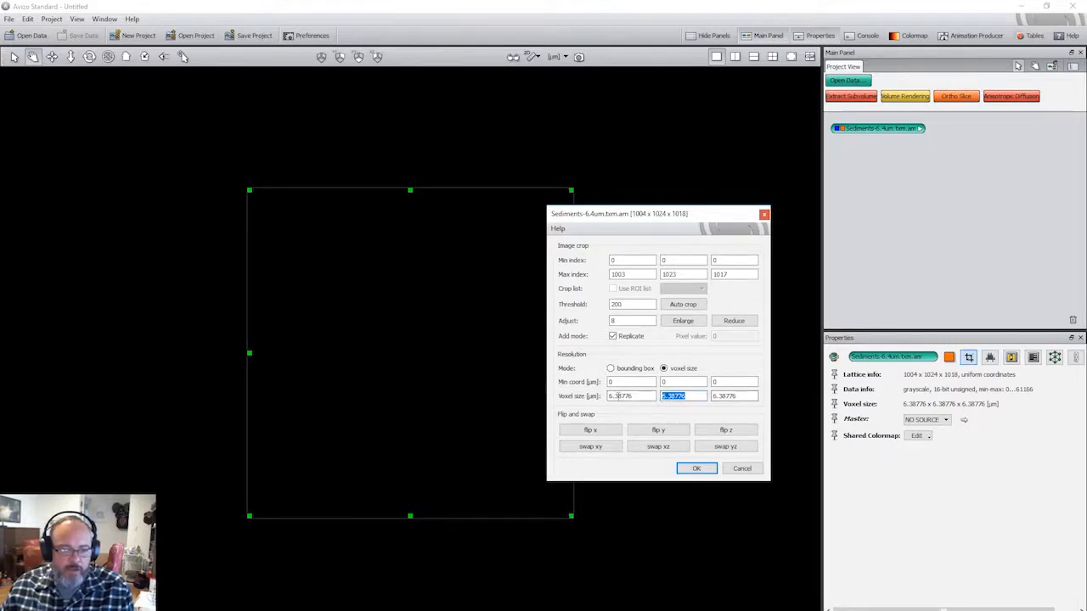
Try an X voxel size of 63.8776 µm, restore it to 6.38776 µm and accept the crop editor
{"action": "left_click", "coordinate": [621, 396]}
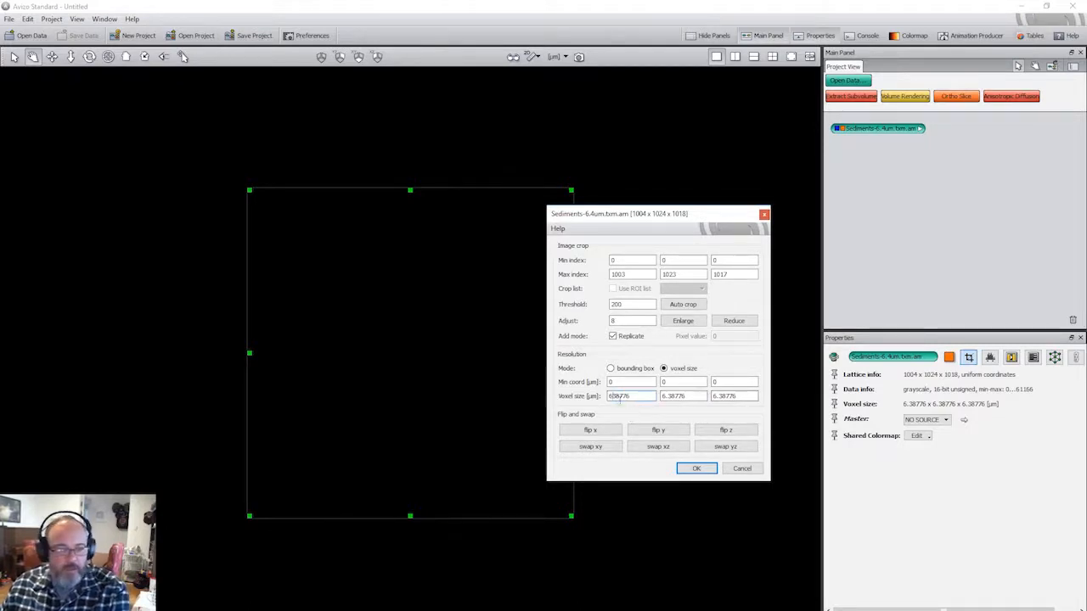
{"action": "type", "text": "."}
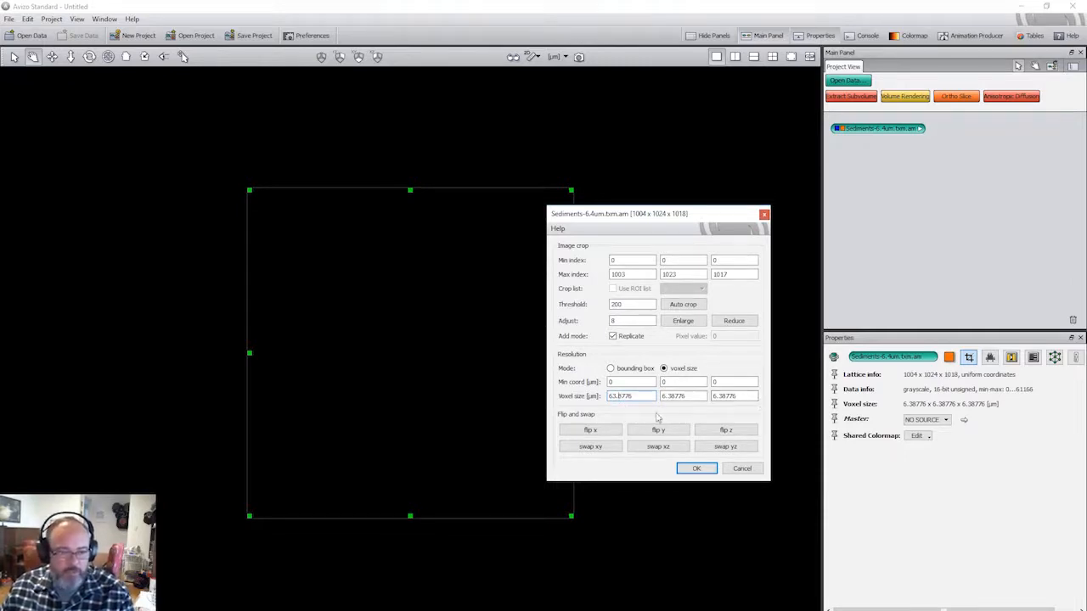
{"action": "key", "text": "BackSpace"}
{"action": "type", "text": "."}
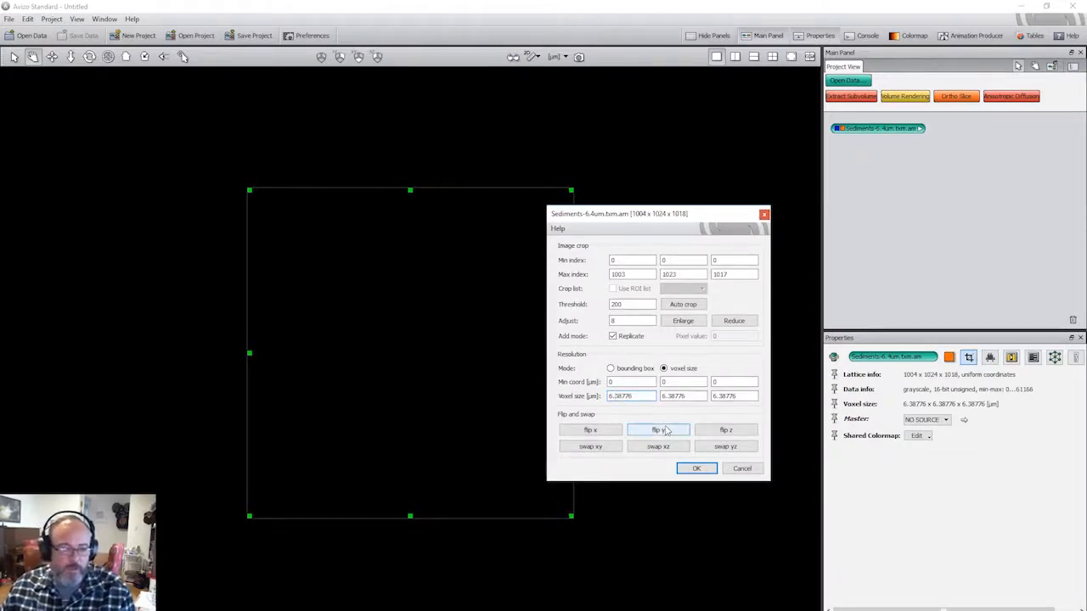
{"action": "left_click", "coordinate": [696, 468]}
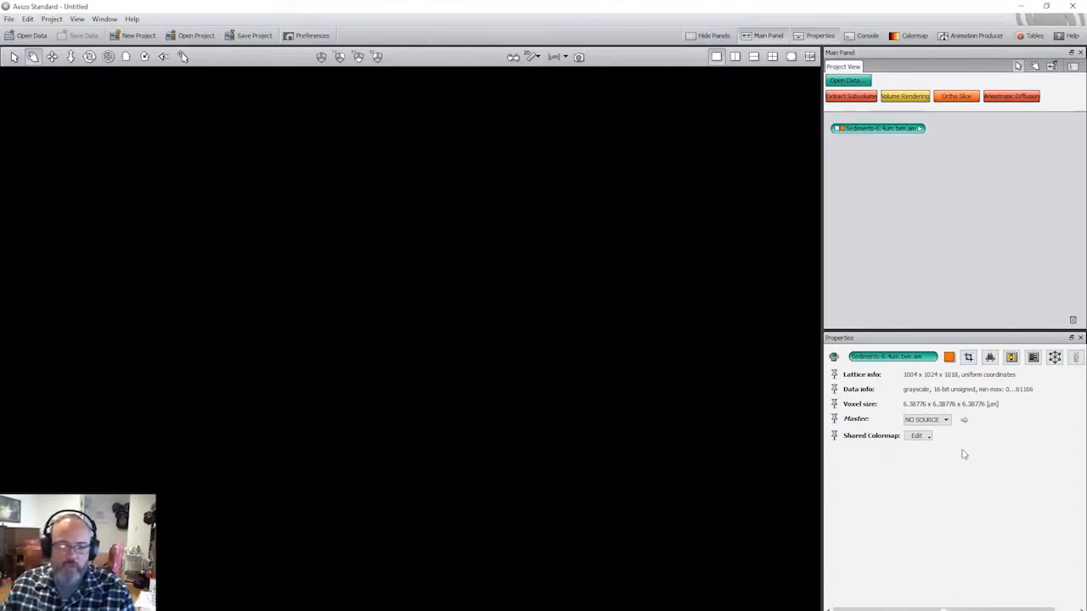
{"action": "left_click", "coordinate": [927, 206]}
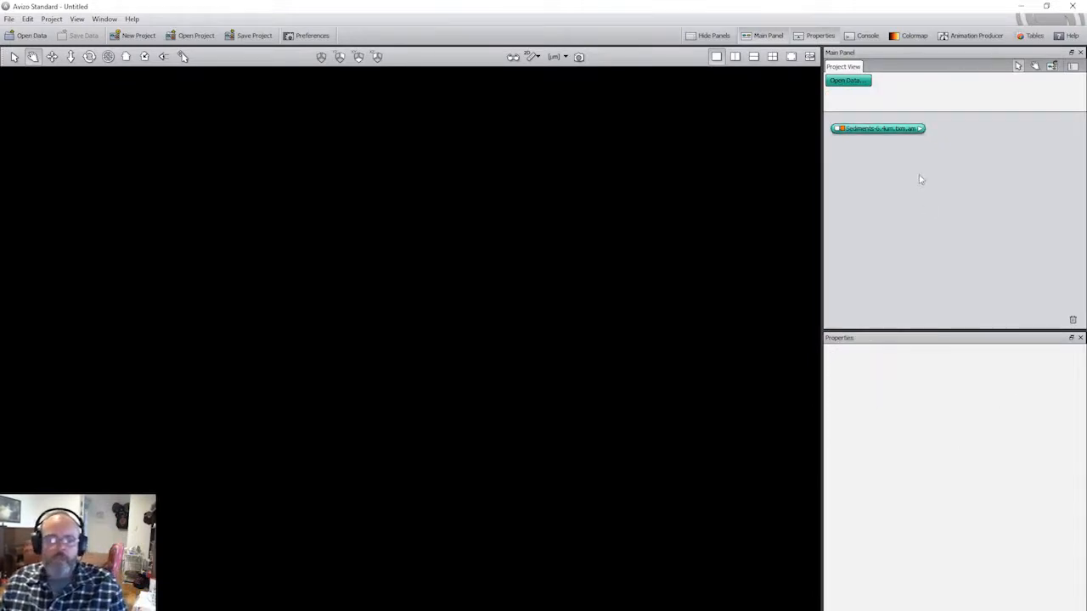
{"action": "left_click", "coordinate": [884, 128]}
{"action": "left_click_drag", "start_coordinate": [884, 128], "coordinate": [891, 126]}
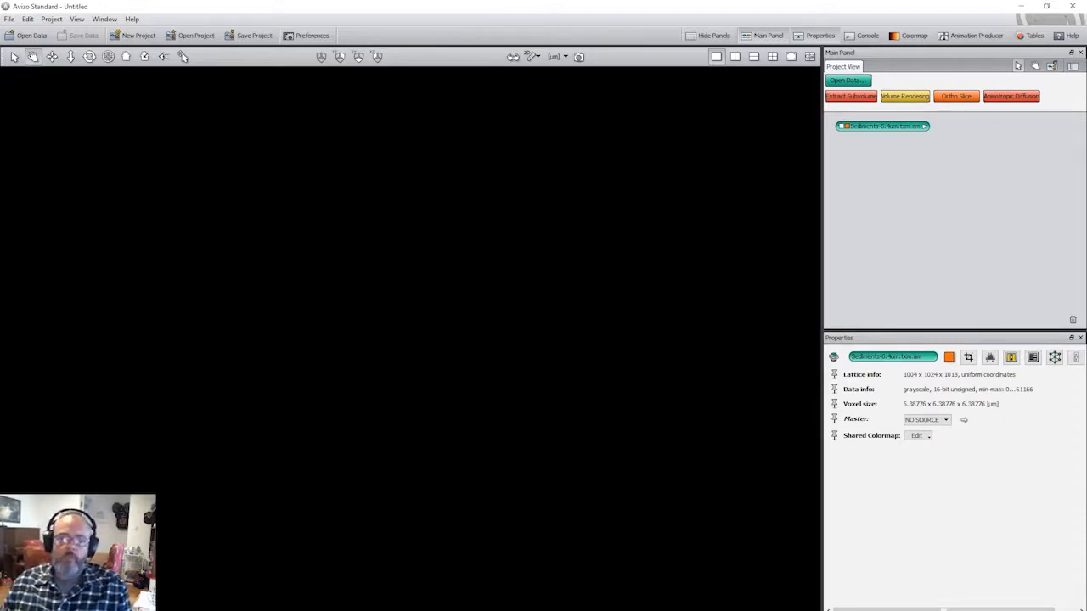
Attach an Ortho Slice module to the sediments dataset and place it level with the dataset in the project view
{"action": "left_click_drag", "start_coordinate": [879, 126], "coordinate": [878, 130]}
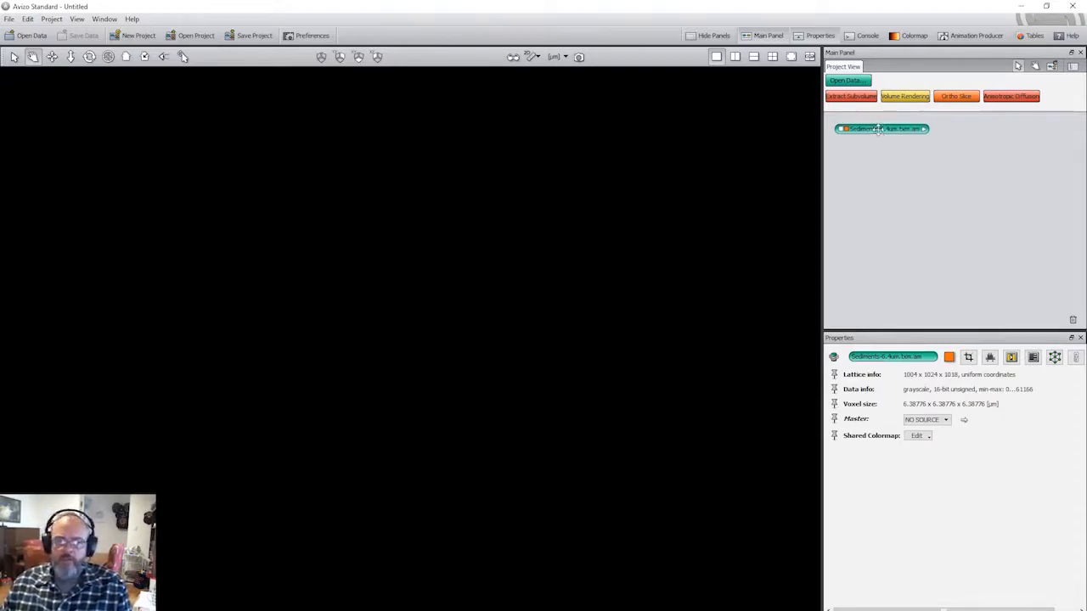
{"action": "left_click", "coordinate": [955, 98]}
{"action": "left_click_drag", "start_coordinate": [1051, 133], "coordinate": [1015, 129]}
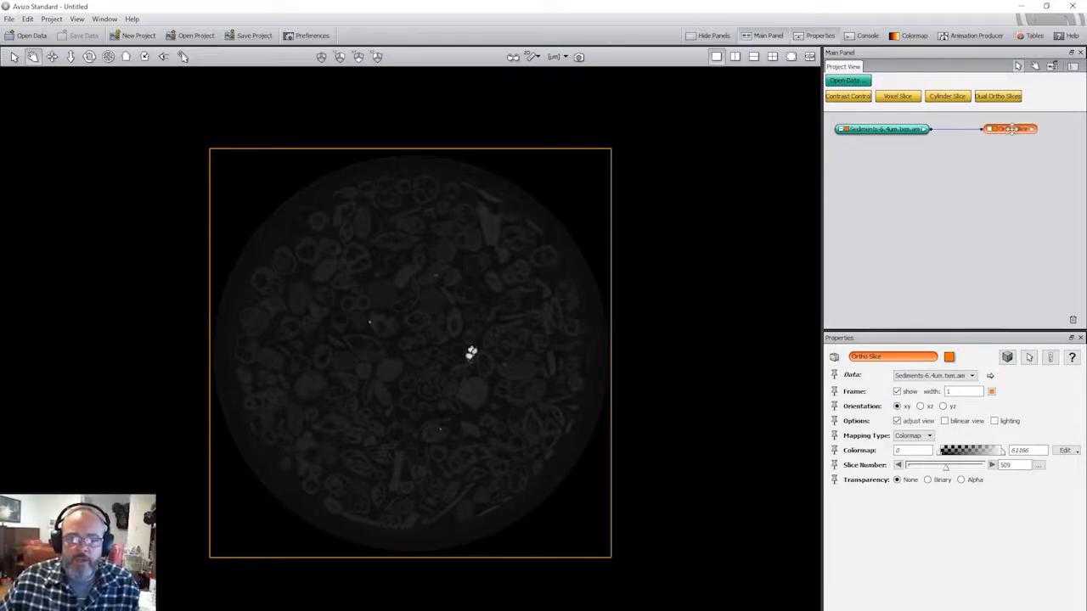
Create a second Ortho Slice on the sediments dataset from its favorite modules and place it beneath the first one
{"action": "left_click", "coordinate": [889, 131]}
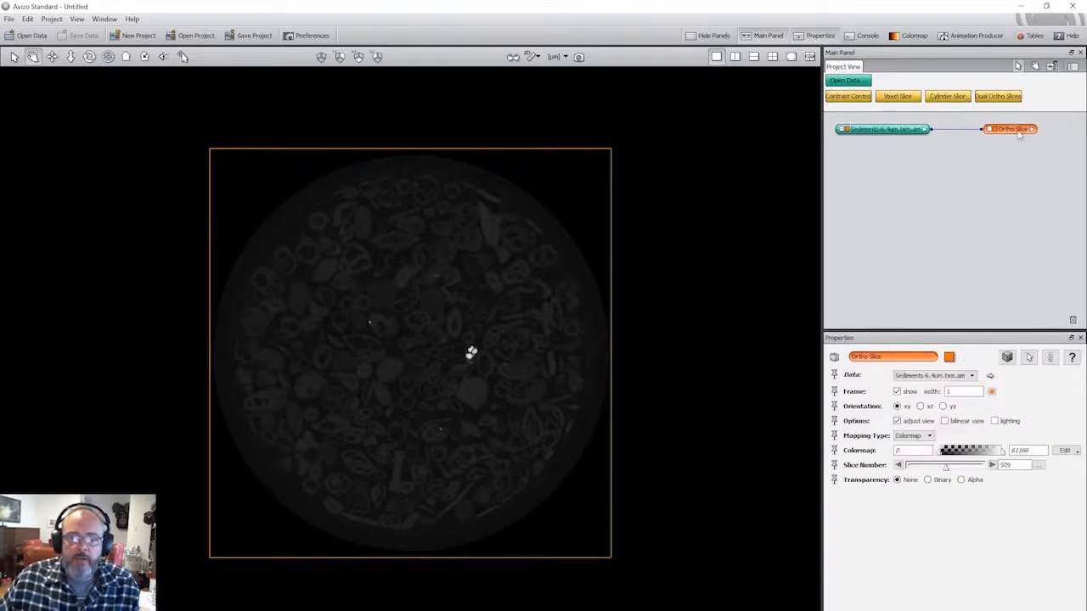
{"action": "left_click", "coordinate": [890, 129]}
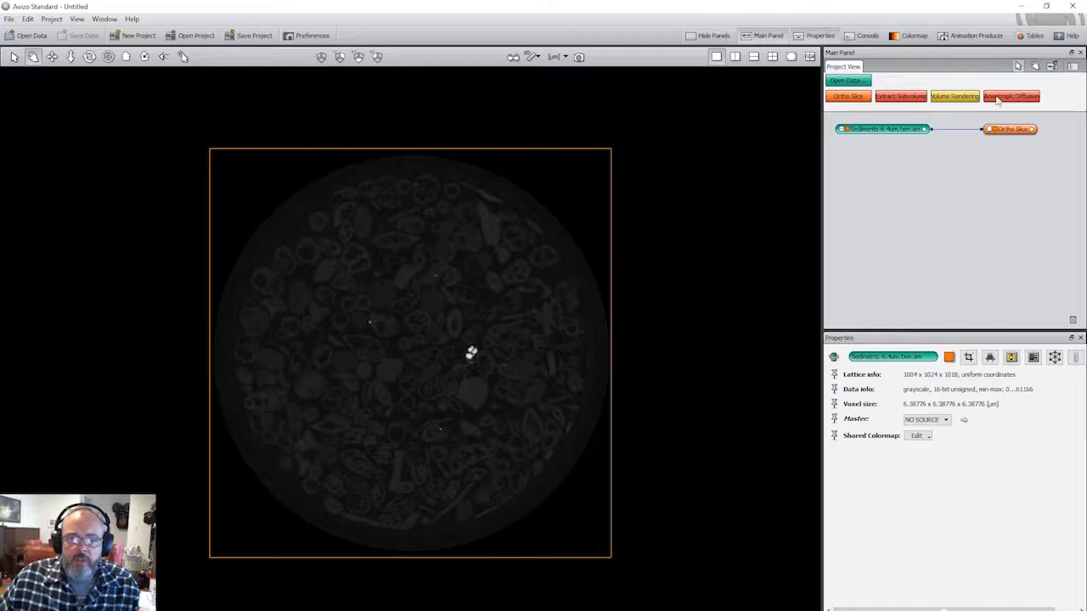
{"action": "left_click", "coordinate": [925, 130]}
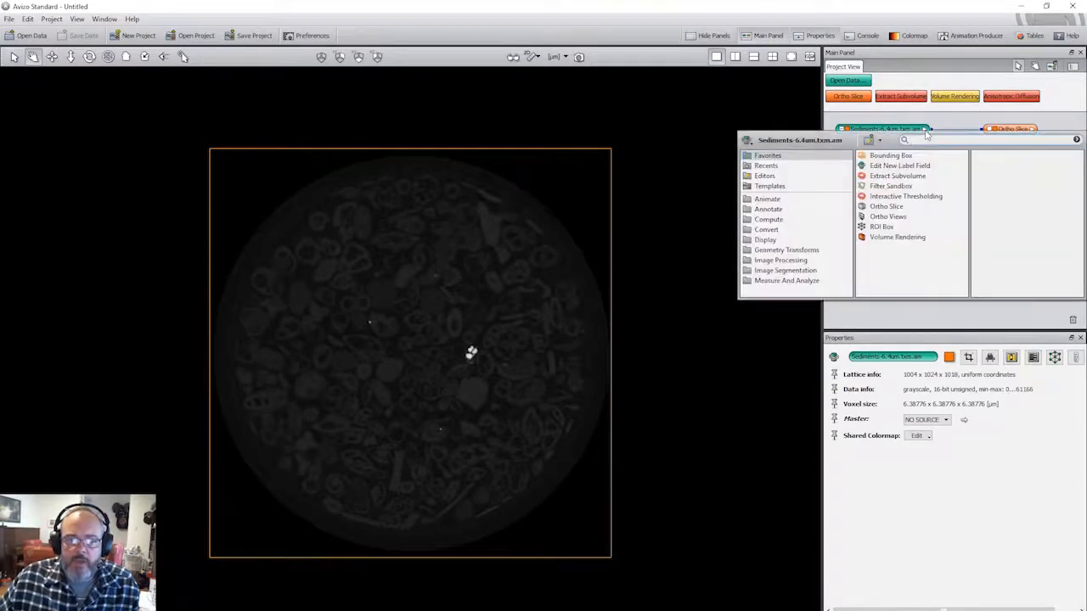
{"action": "left_click", "coordinate": [904, 130]}
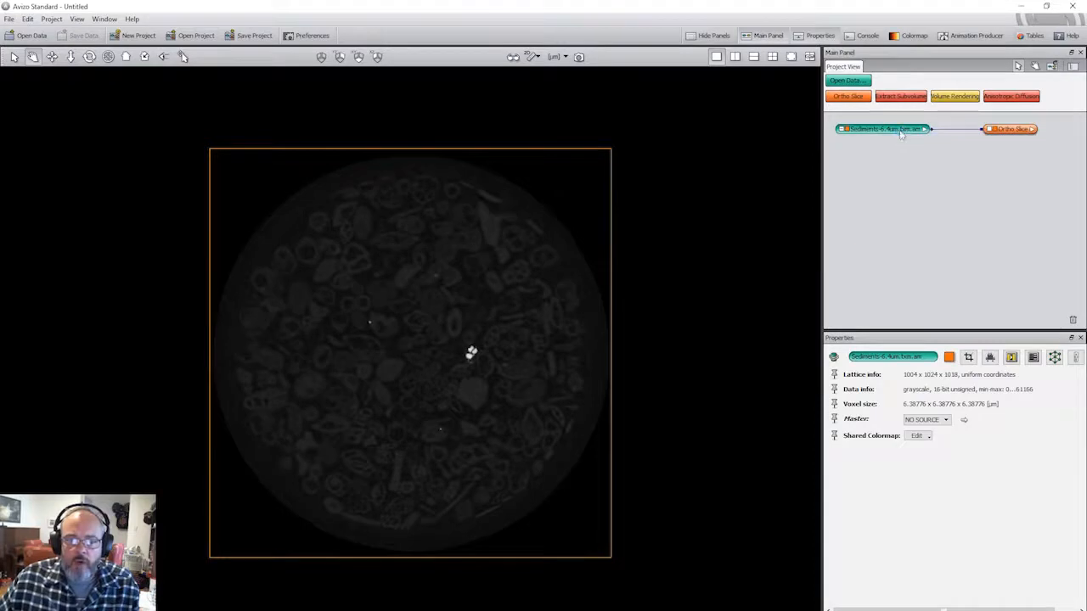
{"action": "right_click", "coordinate": [901, 130]}
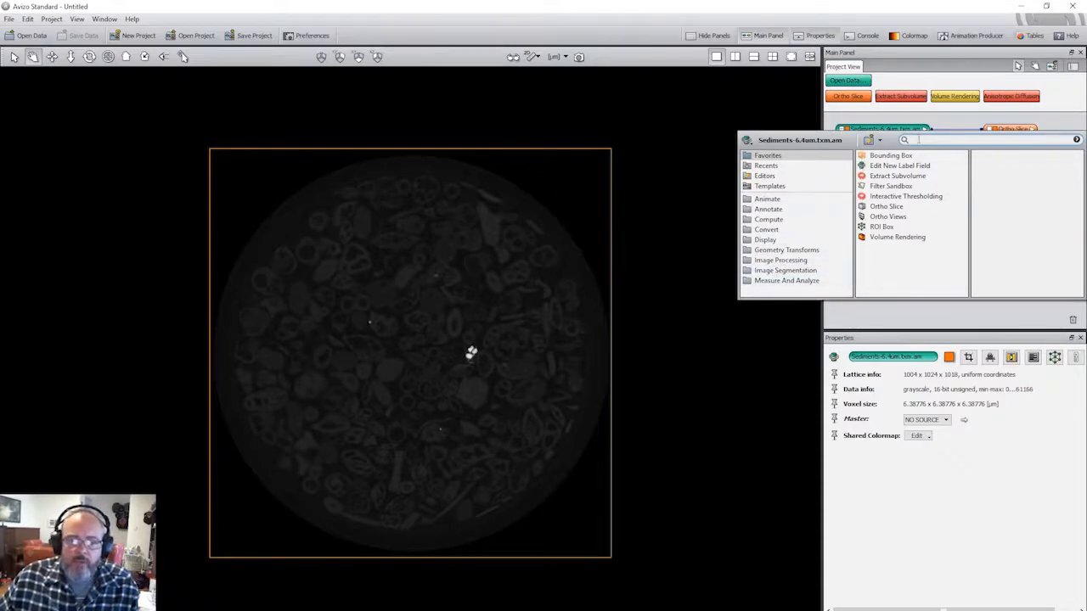
{"action": "left_click", "coordinate": [889, 208]}
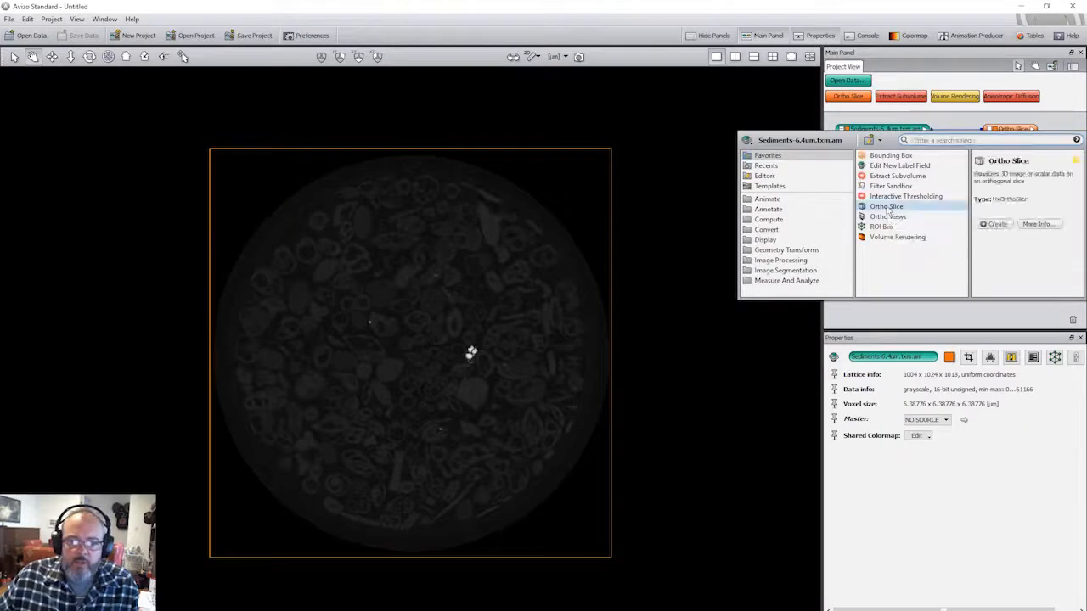
{"action": "left_click", "coordinate": [995, 225]}
{"action": "left_click_drag", "start_coordinate": [1008, 146], "coordinate": [1013, 144]}
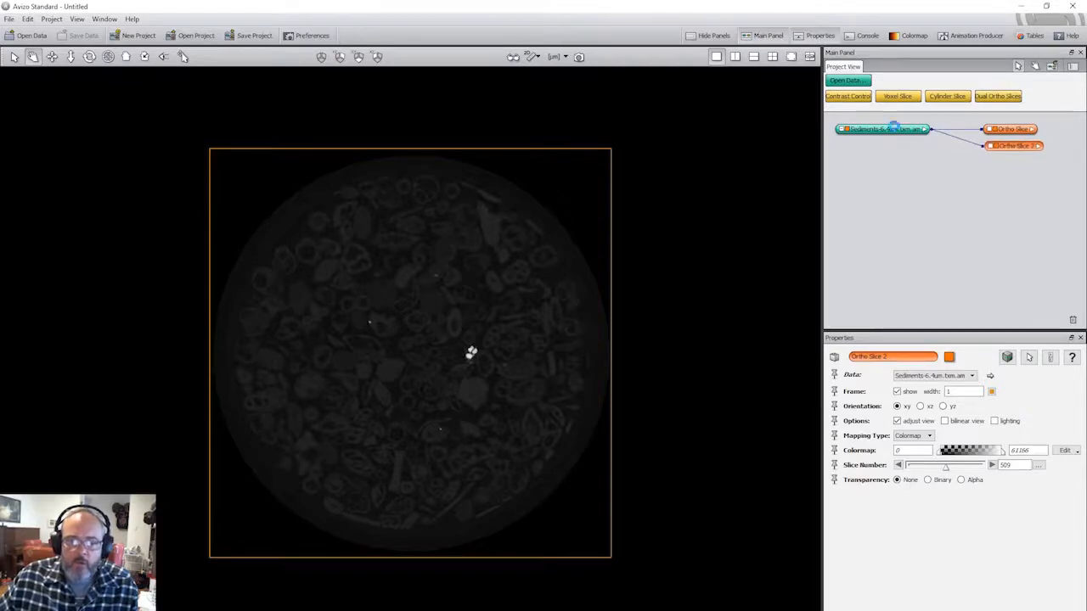
Review the help page of the Ortho Slice module, including its description and ports, and close it
{"action": "left_click", "coordinate": [907, 129]}
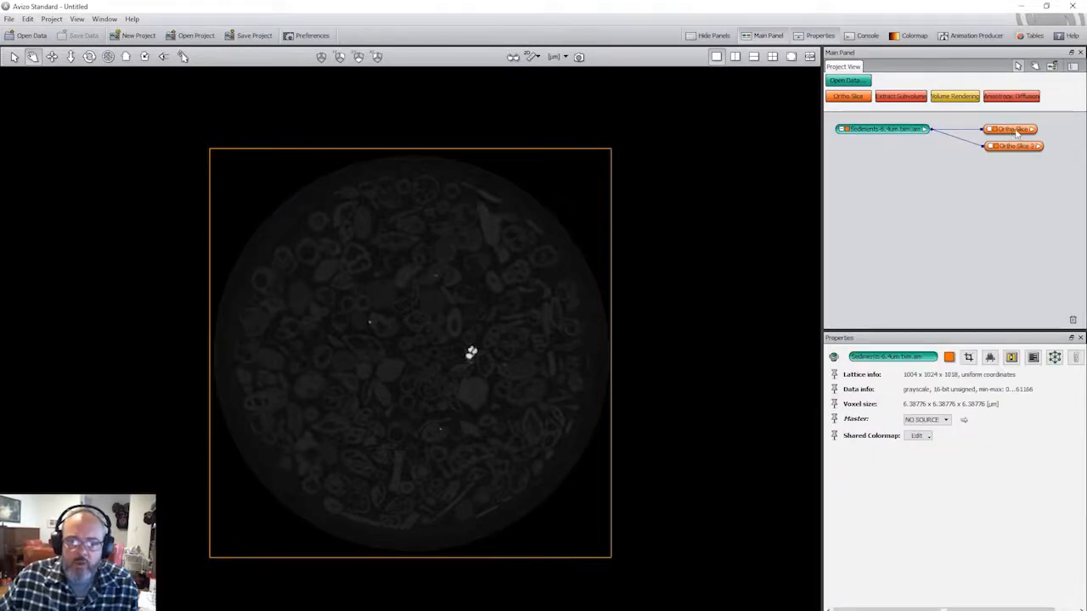
{"action": "left_click", "coordinate": [1016, 146]}
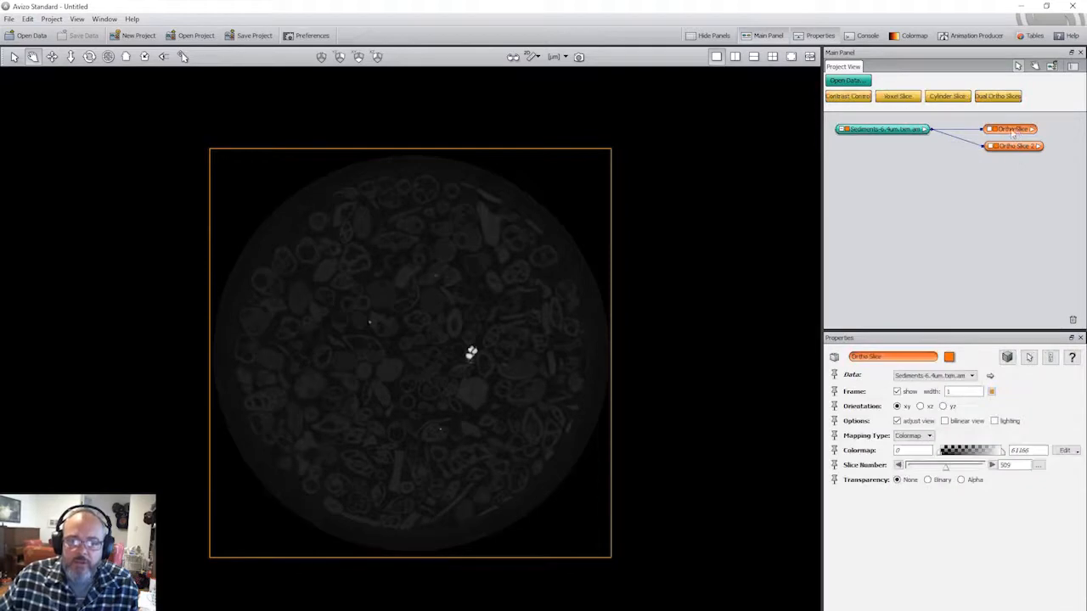
{"action": "left_click", "coordinate": [1072, 359]}
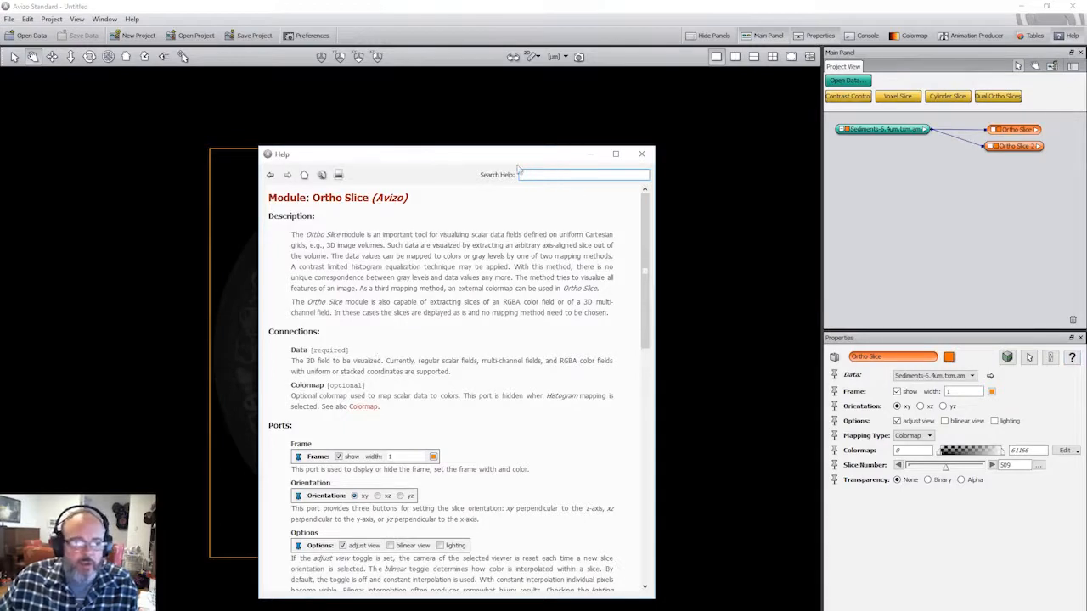
{"action": "left_click_drag", "start_coordinate": [509, 160], "coordinate": [526, 153]}
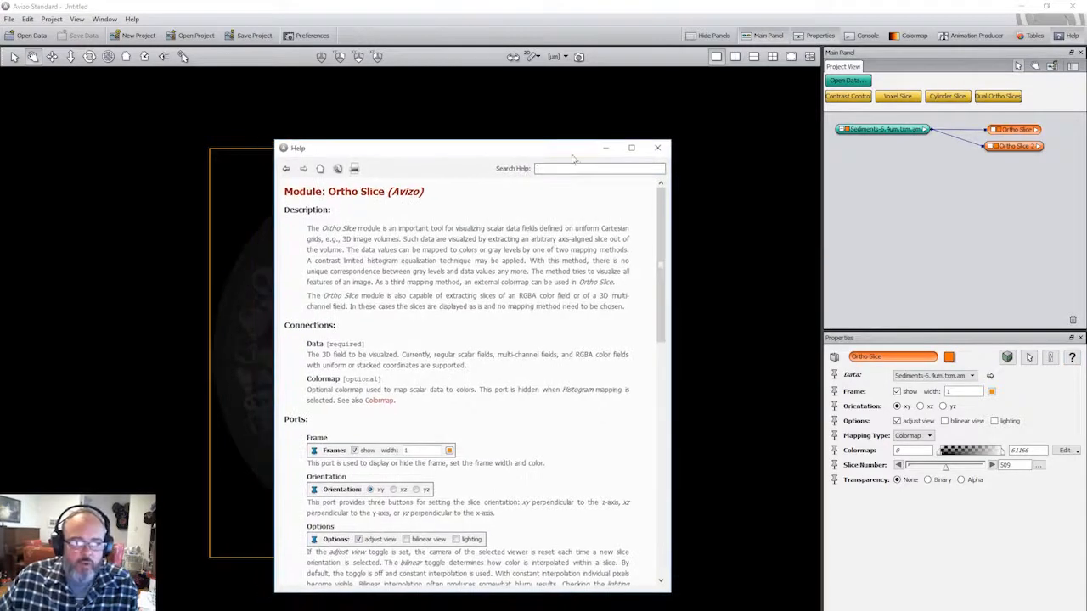
{"action": "left_click", "coordinate": [658, 149]}
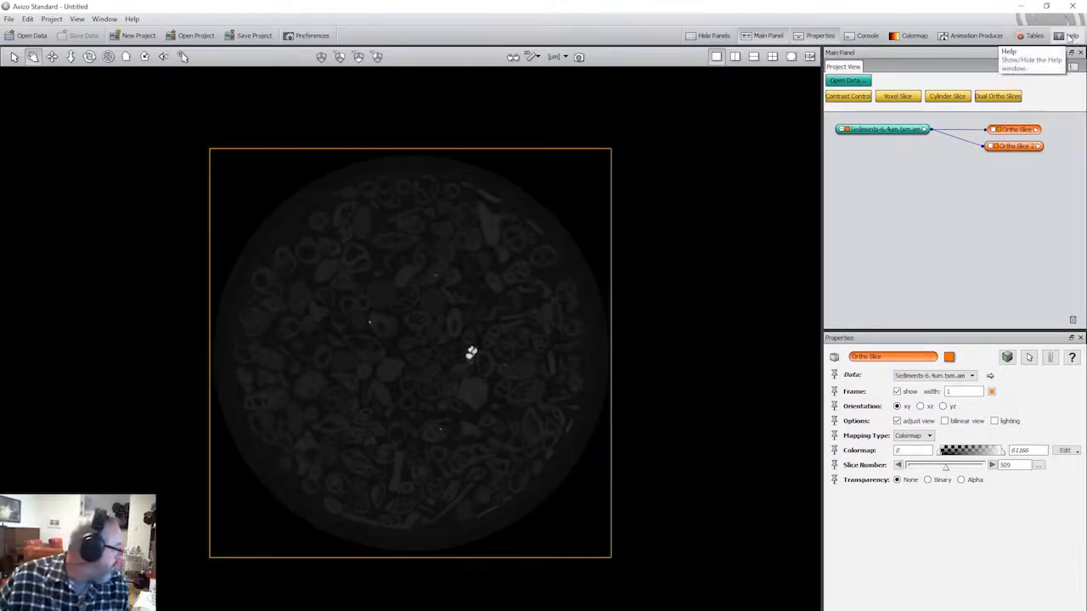
Compare the properties of the first and second ortho slices
{"action": "left_click", "coordinate": [998, 198]}
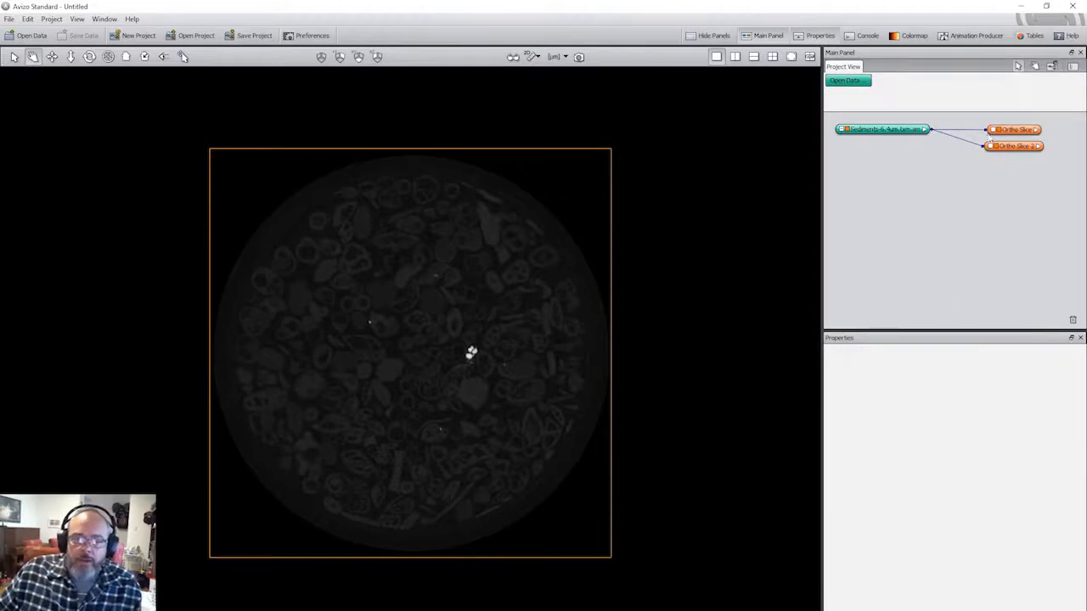
{"action": "left_click", "coordinate": [1006, 132]}
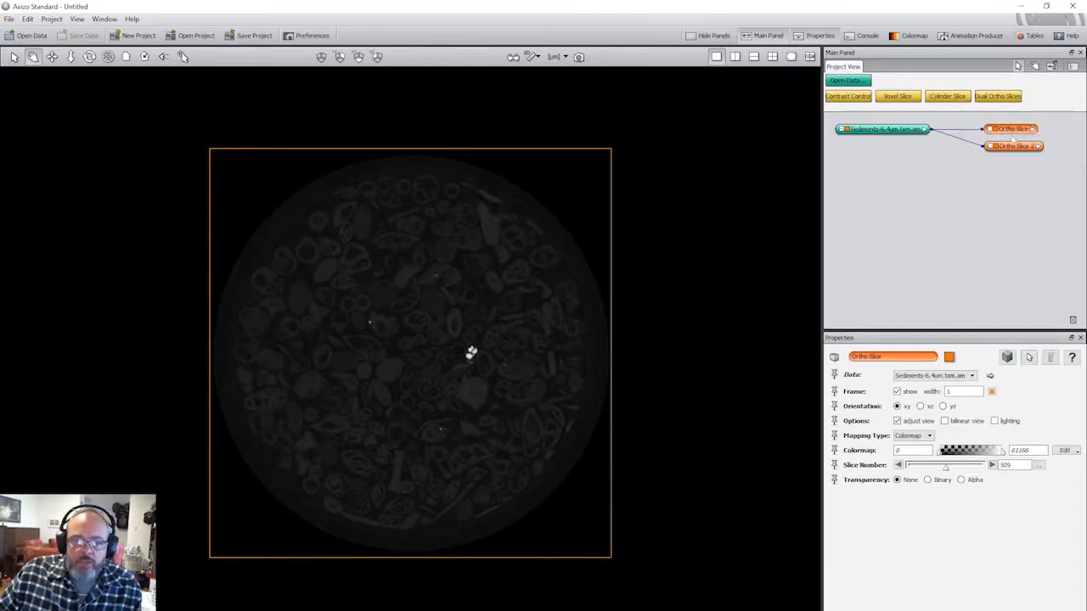
{"action": "left_click", "coordinate": [1015, 145]}
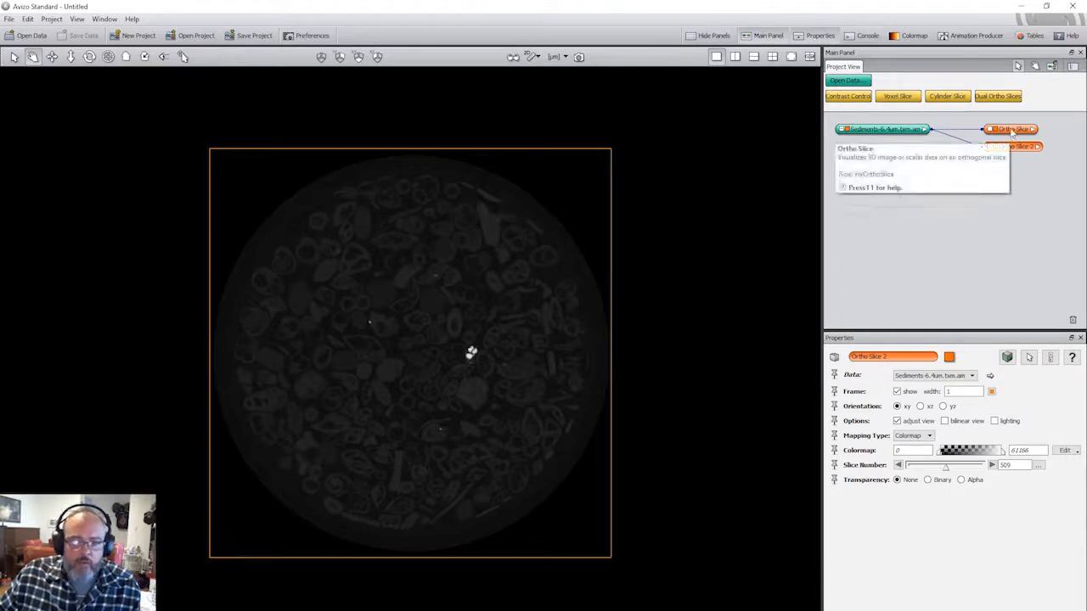
Hide the second ortho slice and narrow the first slice's colormap range to 3398.111–11893.39
{"action": "left_click", "coordinate": [1012, 129]}
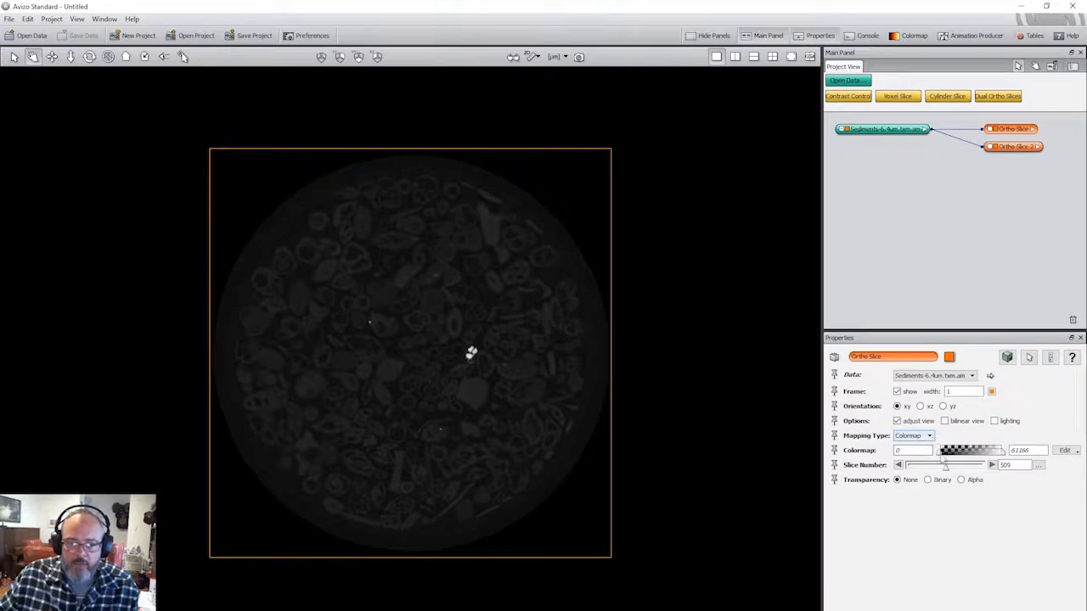
{"action": "left_click_drag", "start_coordinate": [1005, 455], "coordinate": [972, 440]}
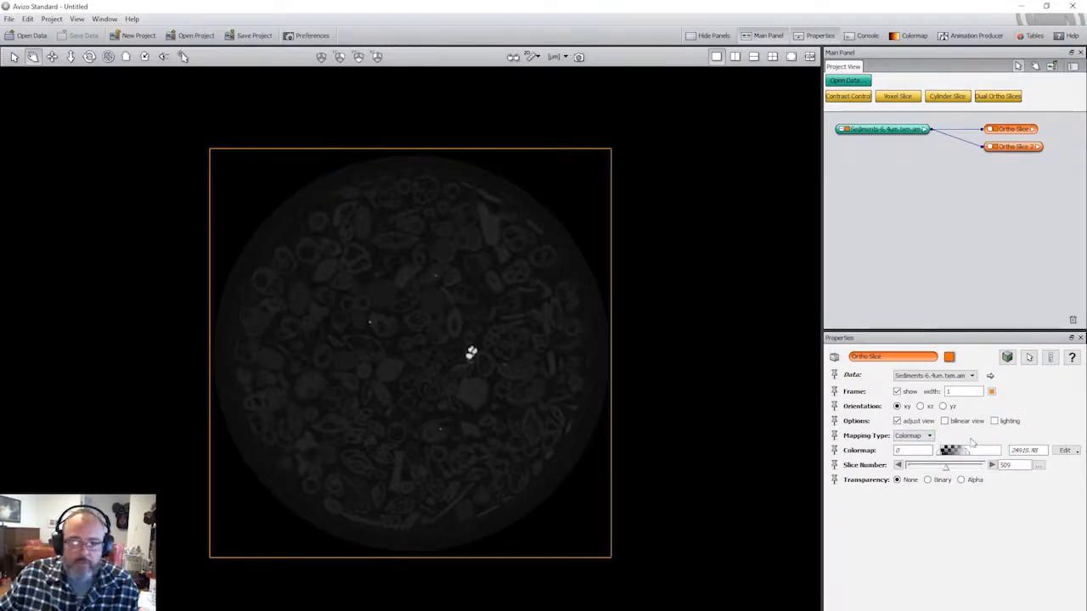
{"action": "left_click", "coordinate": [990, 147]}
{"action": "left_click_drag", "start_coordinate": [968, 456], "coordinate": [946, 453]}
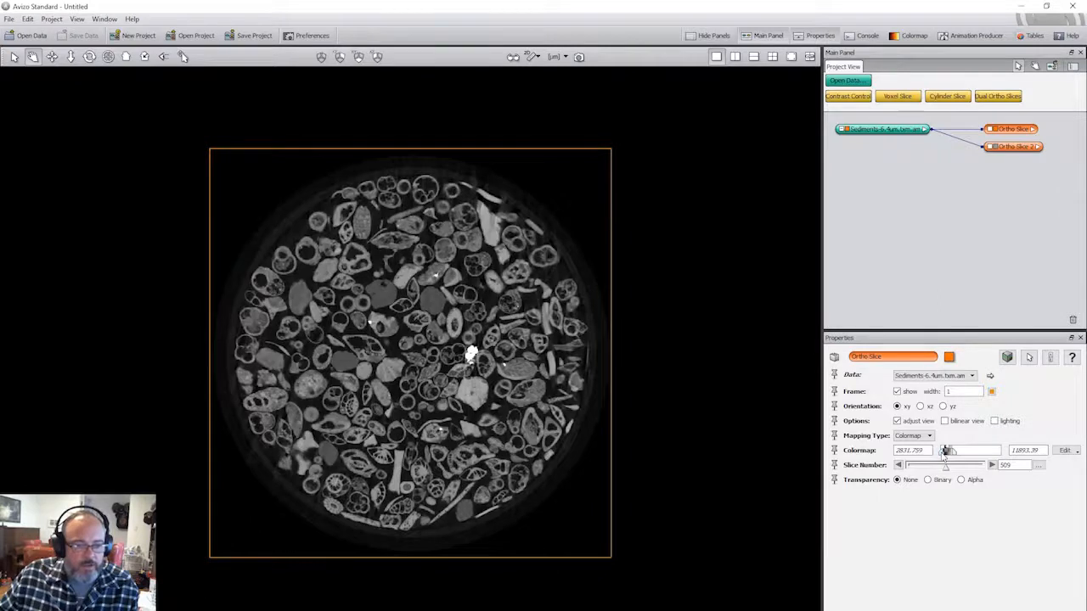
{"action": "left_click_drag", "start_coordinate": [946, 453], "coordinate": [948, 453]}
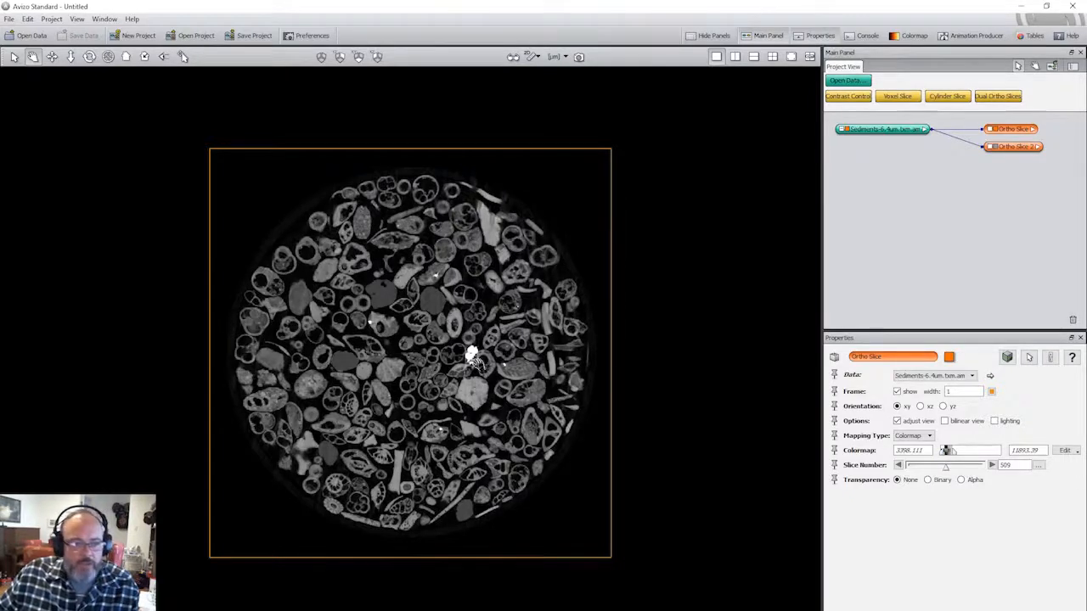
Inspect the grains in the first ortho slice up close and from an oblique viewing angle
{"action": "scroll", "coordinate": [467, 367], "scroll_direction": "up", "scroll_amount": 5}
{"action": "scroll", "coordinate": [465, 370], "scroll_direction": "down", "scroll_amount": 1}
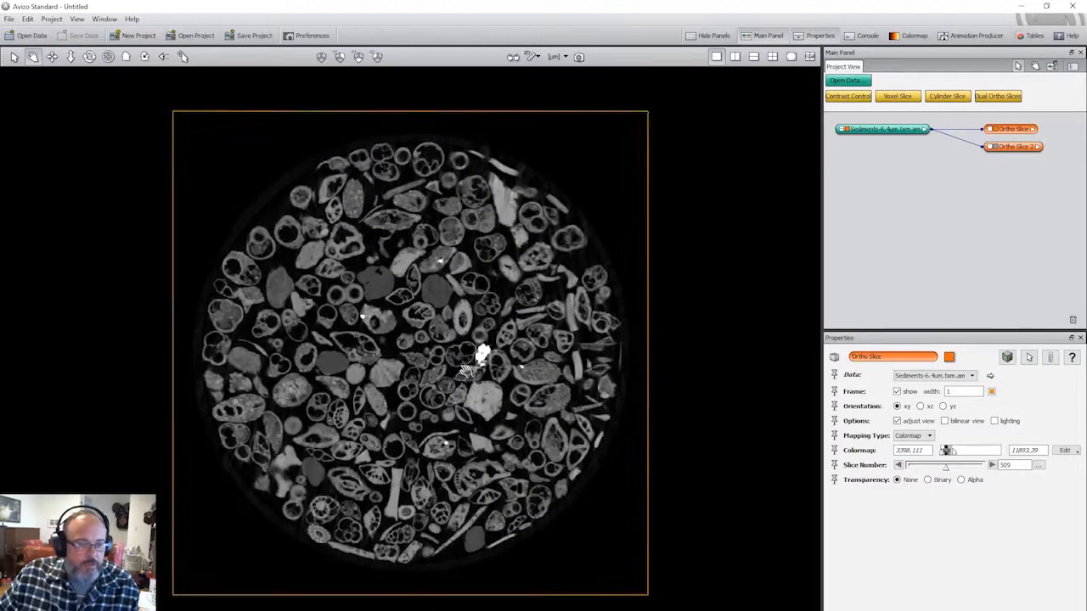
{"action": "scroll", "coordinate": [466, 370], "scroll_direction": "up", "scroll_amount": 3}
{"action": "scroll", "coordinate": [465, 370], "scroll_direction": "up", "scroll_amount": 3}
{"action": "scroll", "coordinate": [465, 370], "scroll_direction": "down", "scroll_amount": 6}
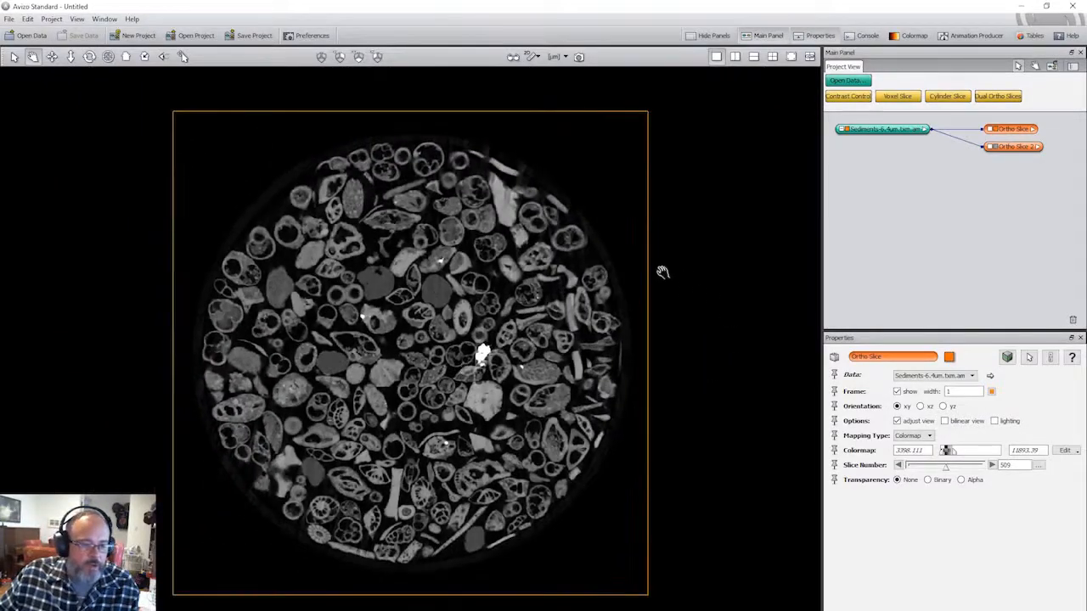
{"action": "left_click_drag", "start_coordinate": [478, 535], "coordinate": [228, 312]}
{"action": "left_click_drag", "start_coordinate": [309, 324], "coordinate": [590, 259]}
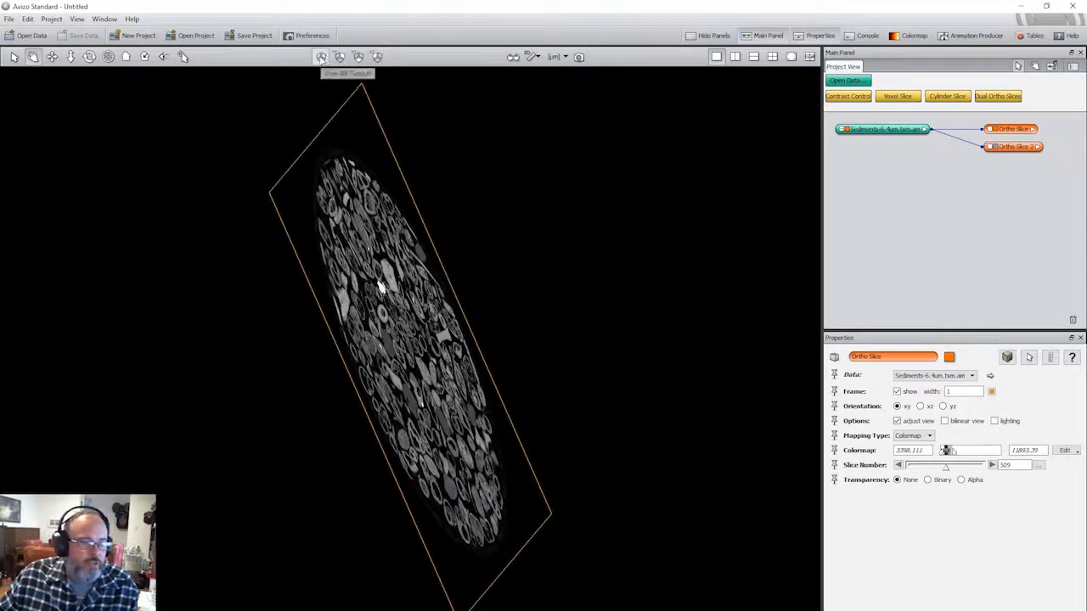
Fit the whole slice in view and try the standard axis-aligned views, ending face-on to the slice
{"action": "left_click", "coordinate": [321, 57]}
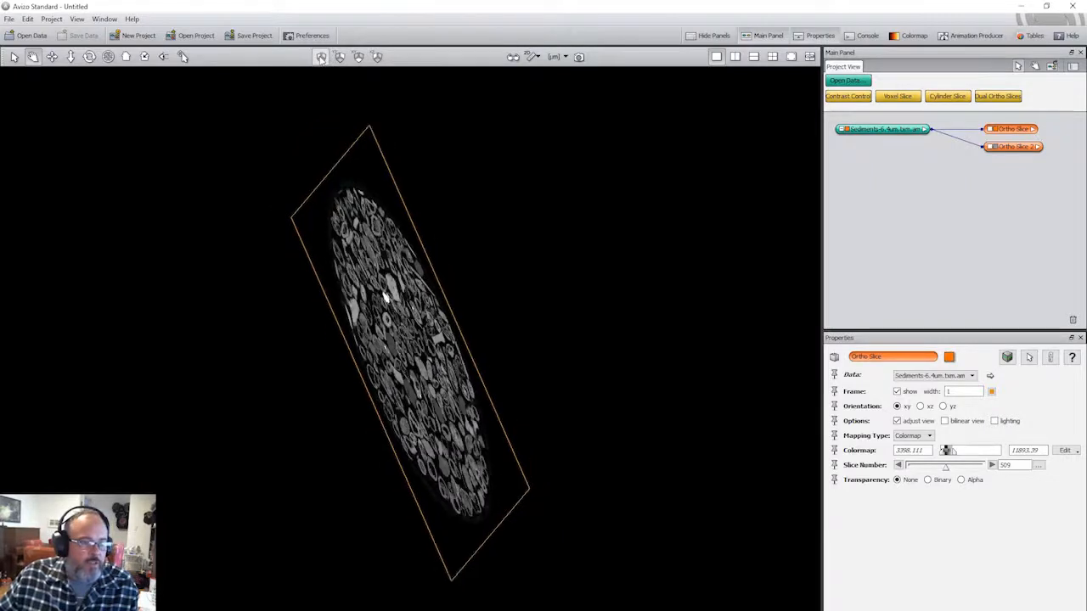
{"action": "left_click", "coordinate": [340, 57]}
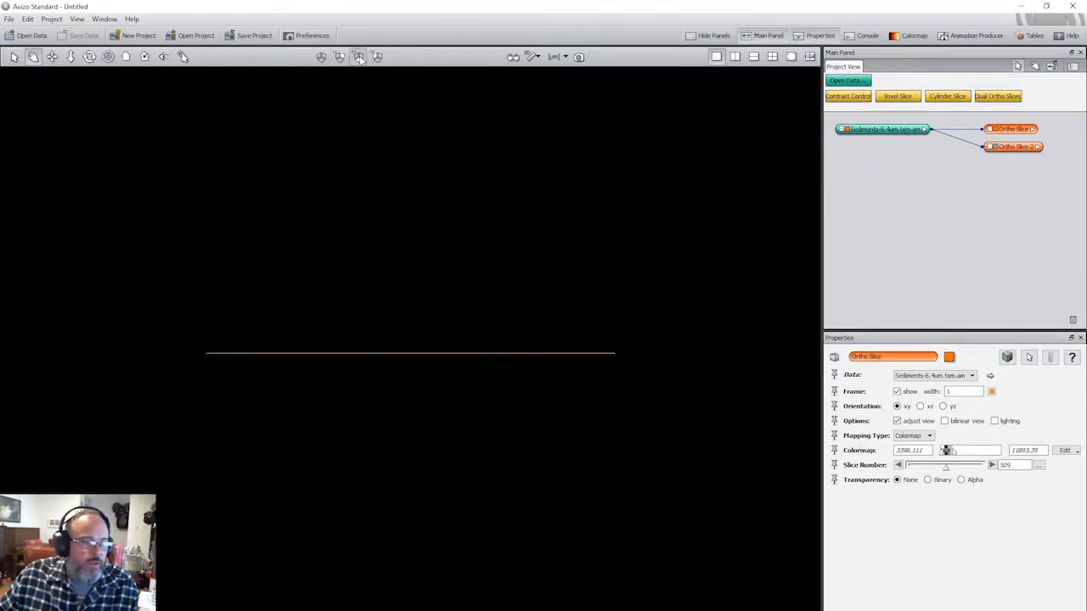
{"action": "left_click", "coordinate": [360, 57]}
{"action": "left_click", "coordinate": [377, 56]}
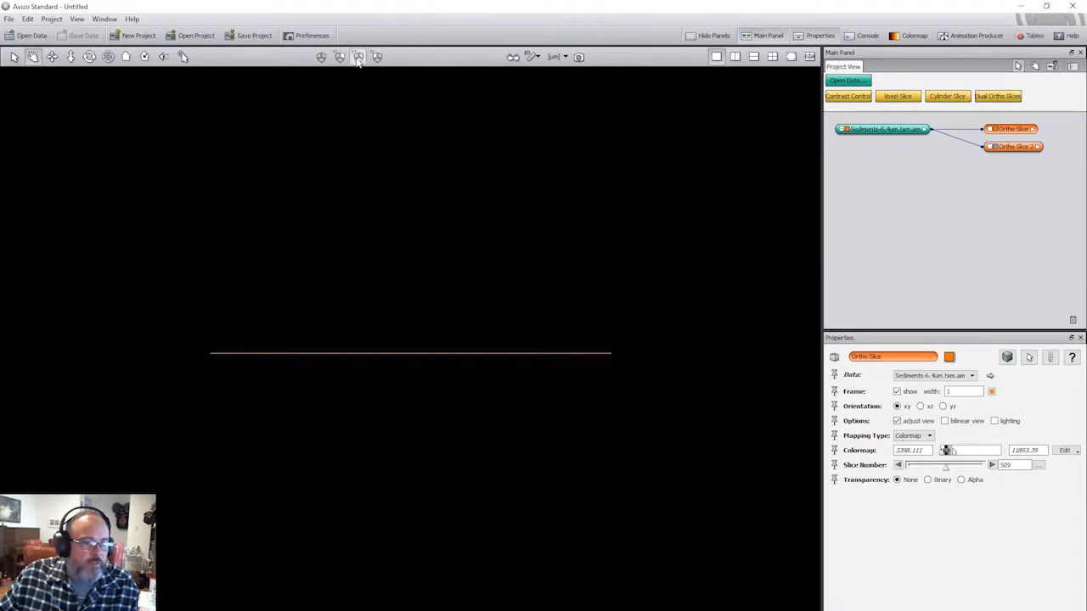
{"action": "left_click", "coordinate": [359, 57]}
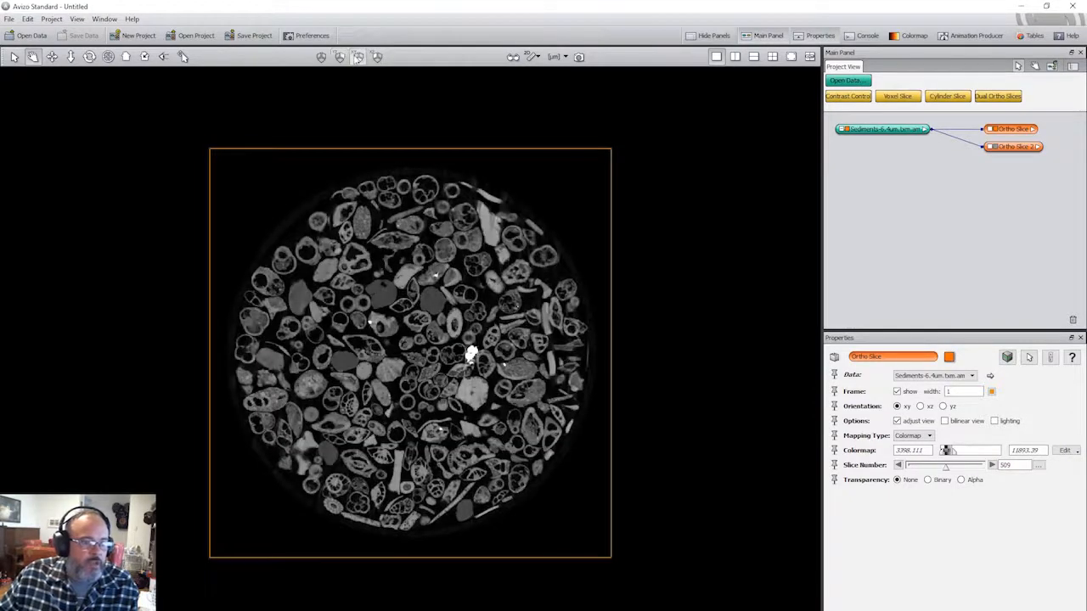
{"action": "scroll", "coordinate": [412, 239], "scroll_direction": "up", "scroll_amount": 2}
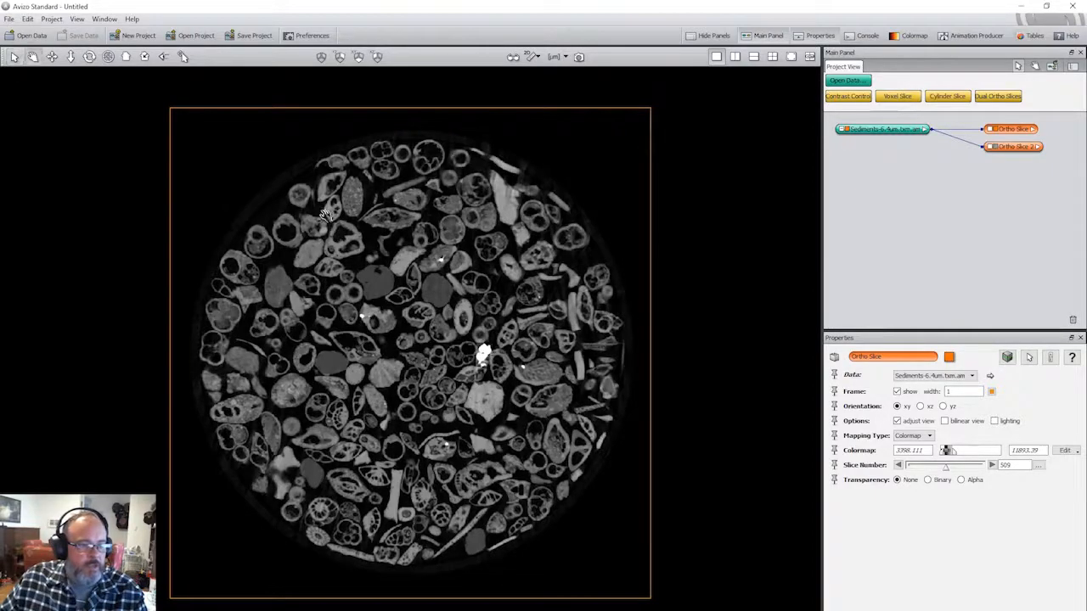
Move the first ortho slice to slice number 390, and in perspective projection to 482
{"action": "key", "text": "Escape"}
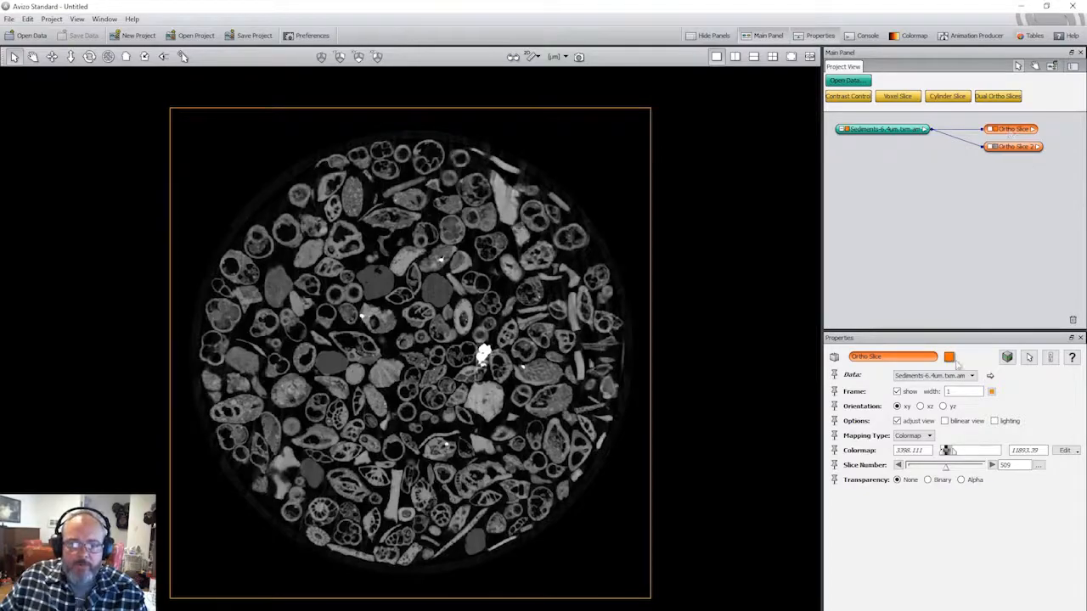
{"action": "mouse_move", "coordinate": [946, 466]}
{"action": "left_mouse_down"}
{"action": "mouse_move", "coordinate": [977, 472]}
{"action": "mouse_move", "coordinate": [925, 474]}
{"action": "mouse_move", "coordinate": [959, 471]}
{"action": "mouse_move", "coordinate": [936, 481]}
{"action": "left_mouse_up"}
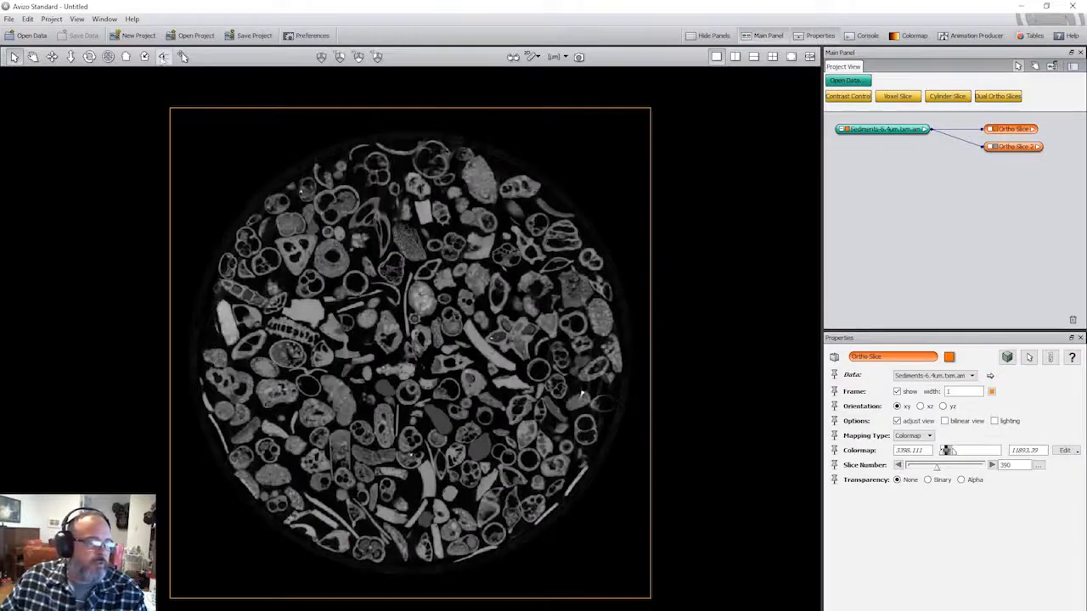
{"action": "left_click", "coordinate": [164, 56]}
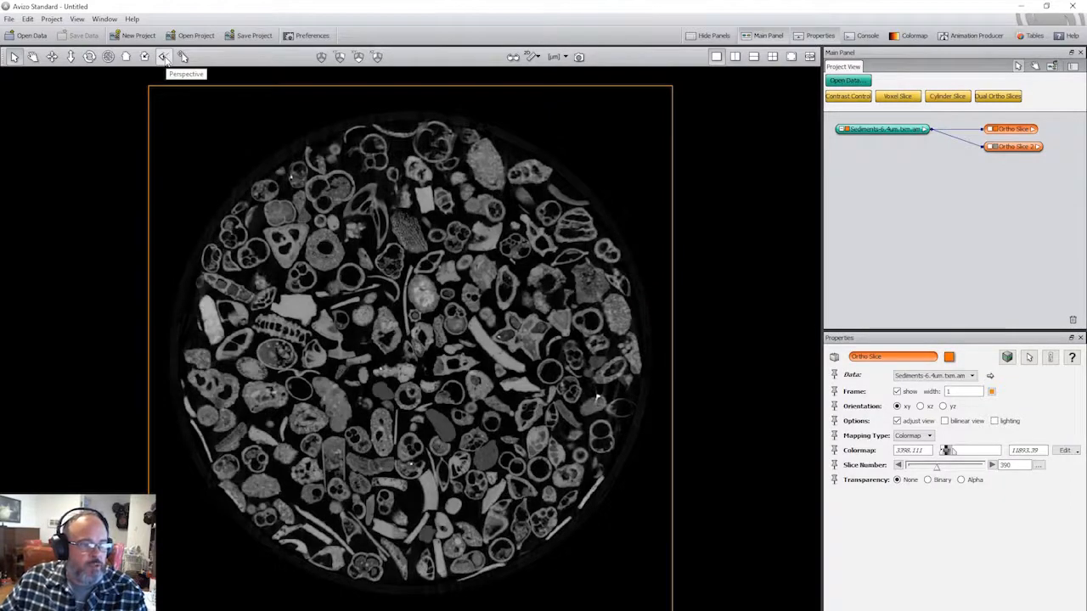
{"action": "mouse_move", "coordinate": [938, 473]}
{"action": "left_mouse_down"}
{"action": "mouse_move", "coordinate": [926, 467]}
{"action": "mouse_move", "coordinate": [970, 467]}
{"action": "mouse_move", "coordinate": [910, 467]}
{"action": "mouse_move", "coordinate": [973, 467]}
{"action": "mouse_move", "coordinate": [929, 471]}
{"action": "mouse_move", "coordinate": [945, 471]}
{"action": "left_mouse_up"}
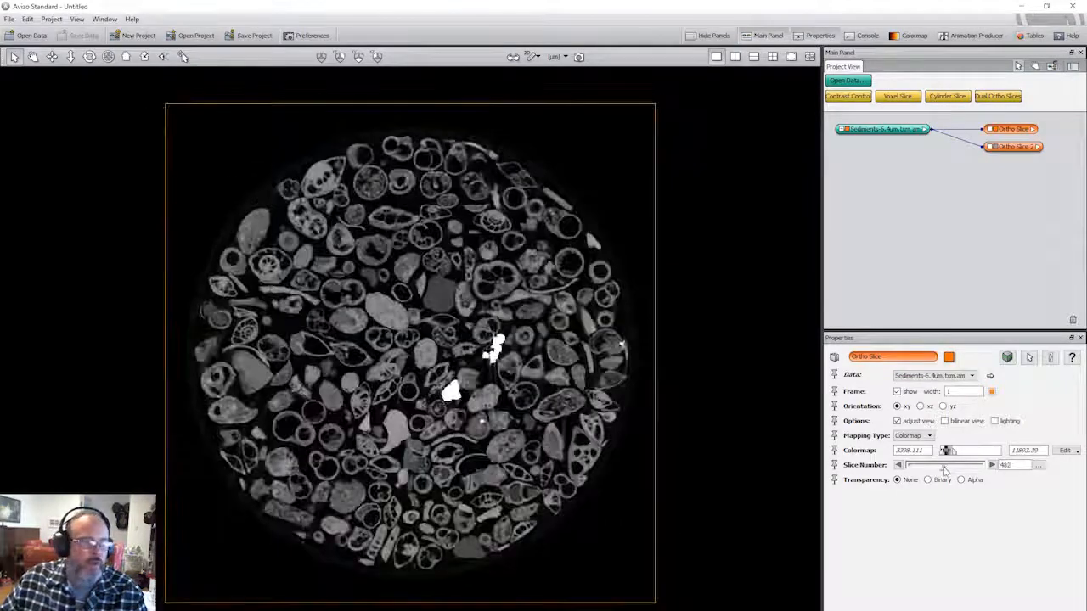
Return the view to orthographic projection and move the first ortho slice to slice number 520
{"action": "left_click", "coordinate": [167, 67]}
{"action": "mouse_move", "coordinate": [944, 468]}
{"action": "left_mouse_down"}
{"action": "mouse_move", "coordinate": [961, 470]}
{"action": "mouse_move", "coordinate": [934, 473]}
{"action": "mouse_move", "coordinate": [947, 472]}
{"action": "left_mouse_up"}
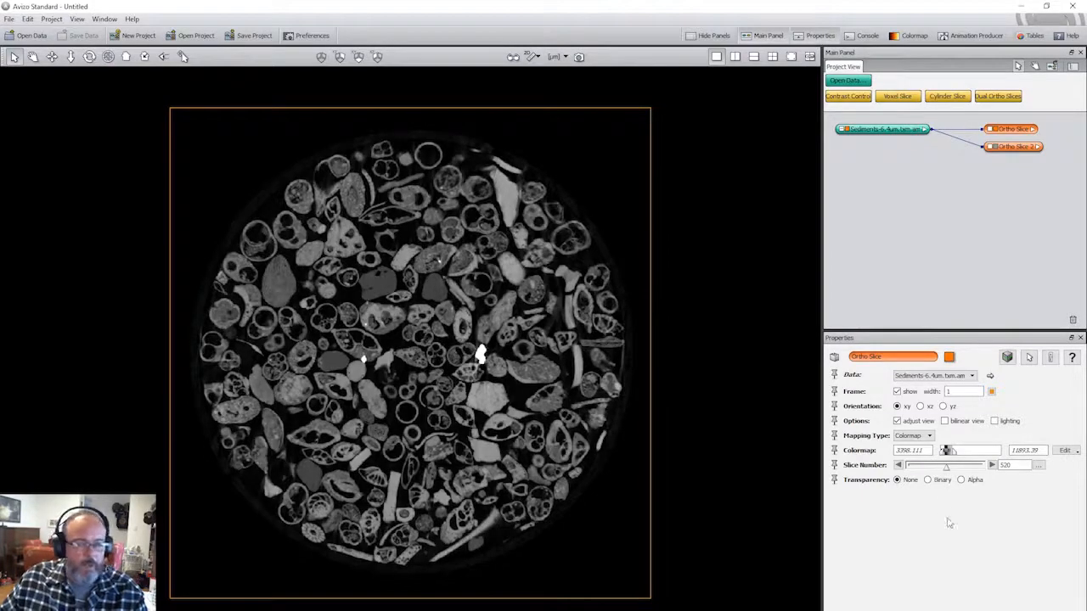
Show the second ortho slice again and move its module farther below the first one in the project graph
{"action": "scroll", "coordinate": [508, 342], "scroll_direction": "down", "scroll_amount": 2}
{"action": "left_click", "coordinate": [1018, 147]}
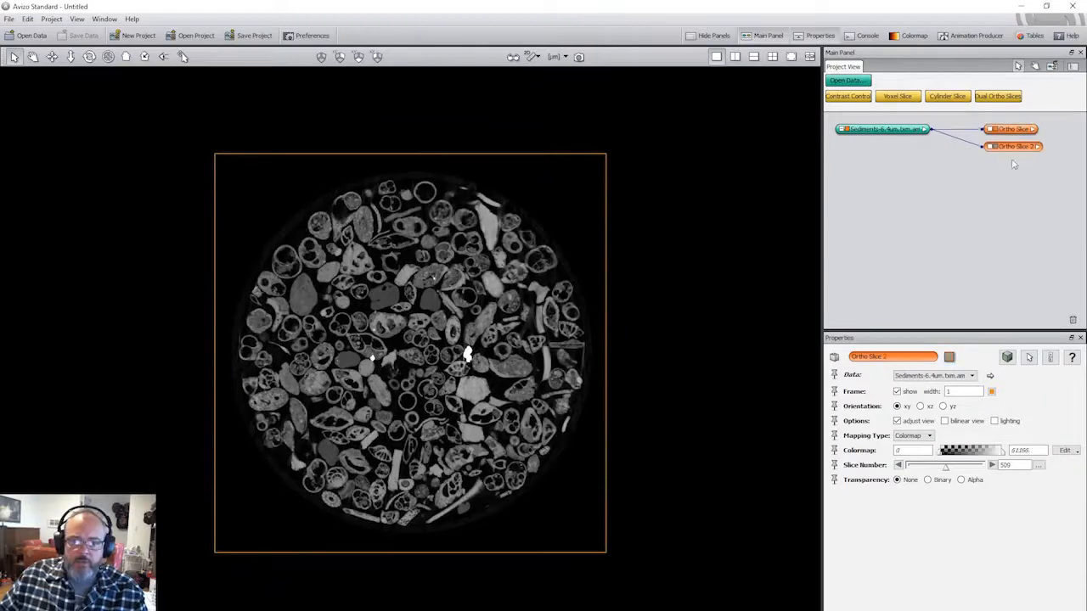
{"action": "left_click", "coordinate": [993, 147]}
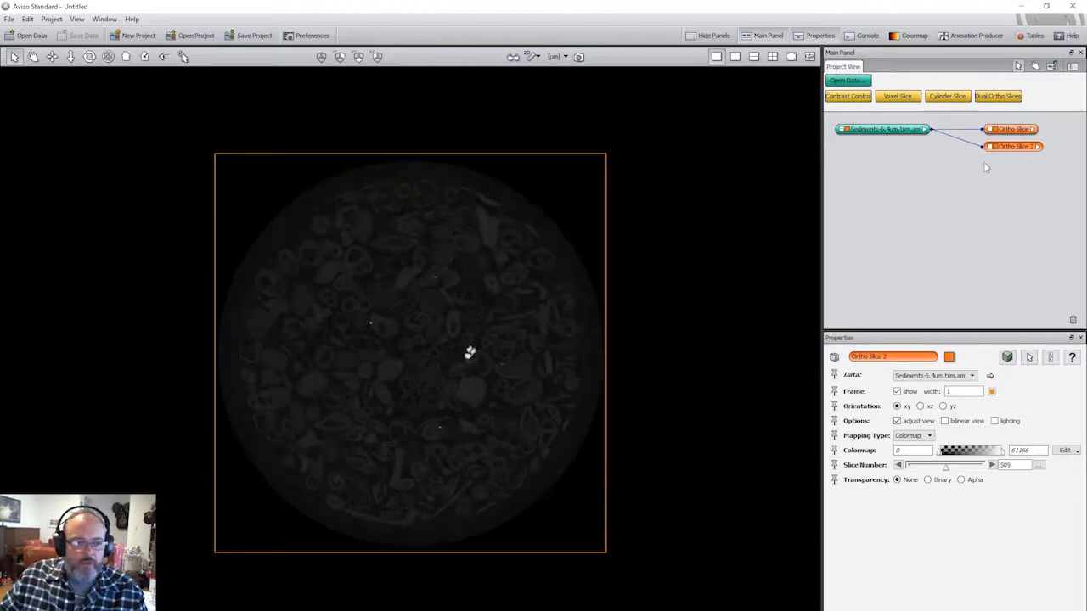
{"action": "left_click_drag", "start_coordinate": [1012, 149], "coordinate": [1012, 158]}
Set the second ortho slice's orientation to xz and view the two crossing slices from an oblique angle
{"action": "left_click", "coordinate": [1012, 131]}
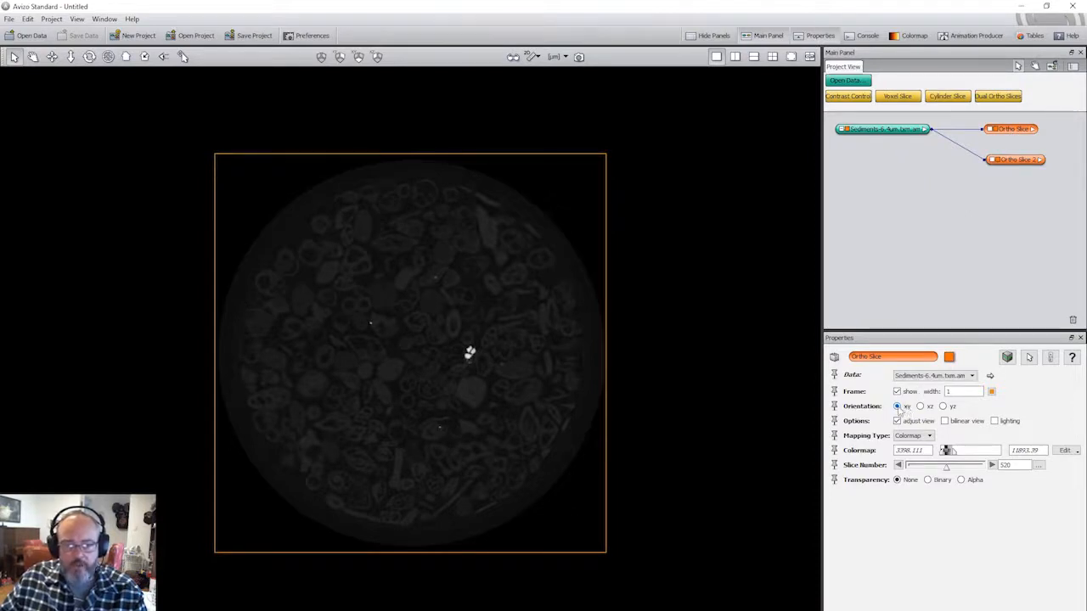
{"action": "left_click", "coordinate": [1012, 160]}
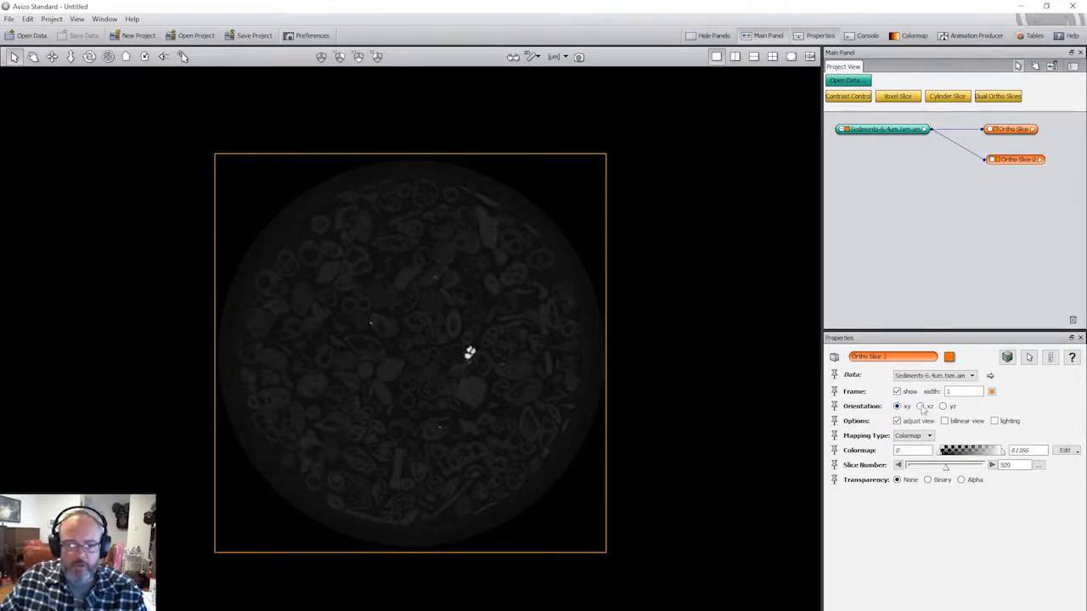
{"action": "left_click", "coordinate": [920, 407]}
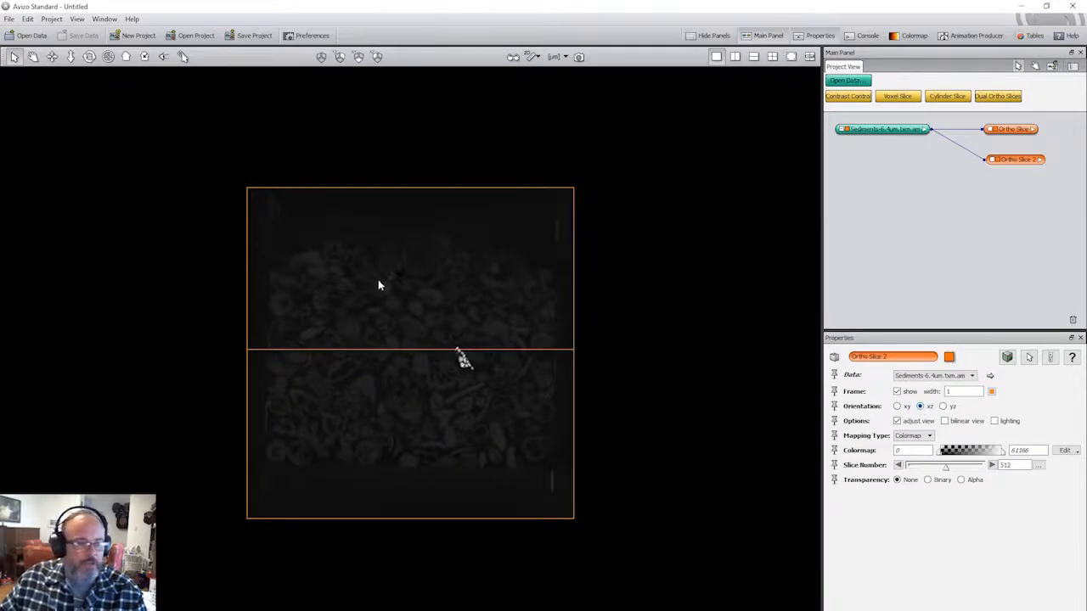
{"action": "key", "text": "Escape"}
{"action": "left_click_drag", "start_coordinate": [276, 199], "coordinate": [325, 323]}
{"action": "scroll", "coordinate": [407, 356], "scroll_direction": "up", "scroll_amount": 5}
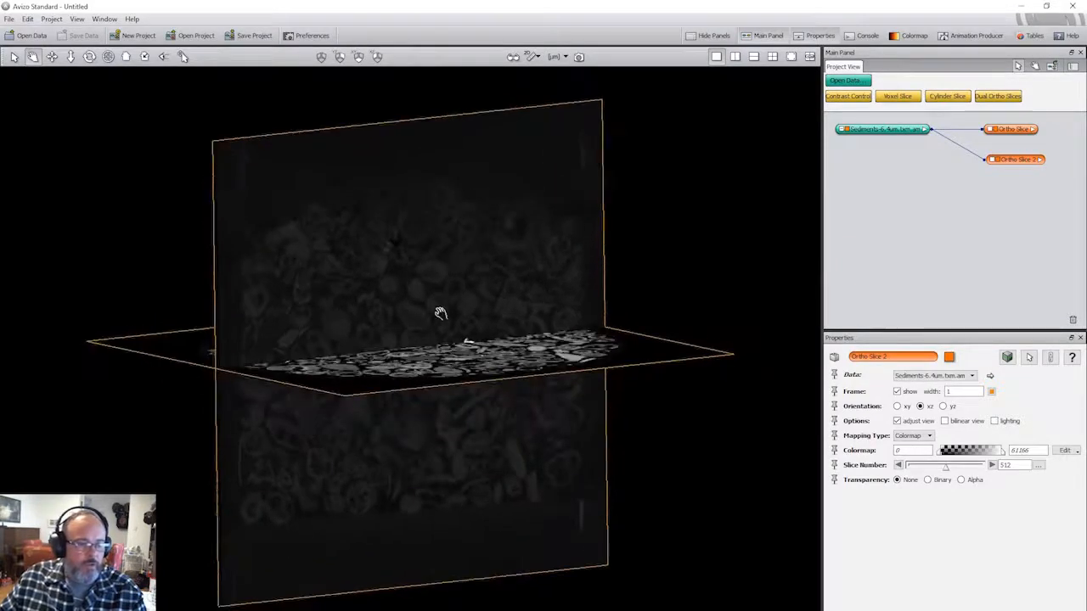
{"action": "left_click_drag", "start_coordinate": [440, 314], "coordinate": [464, 384]}
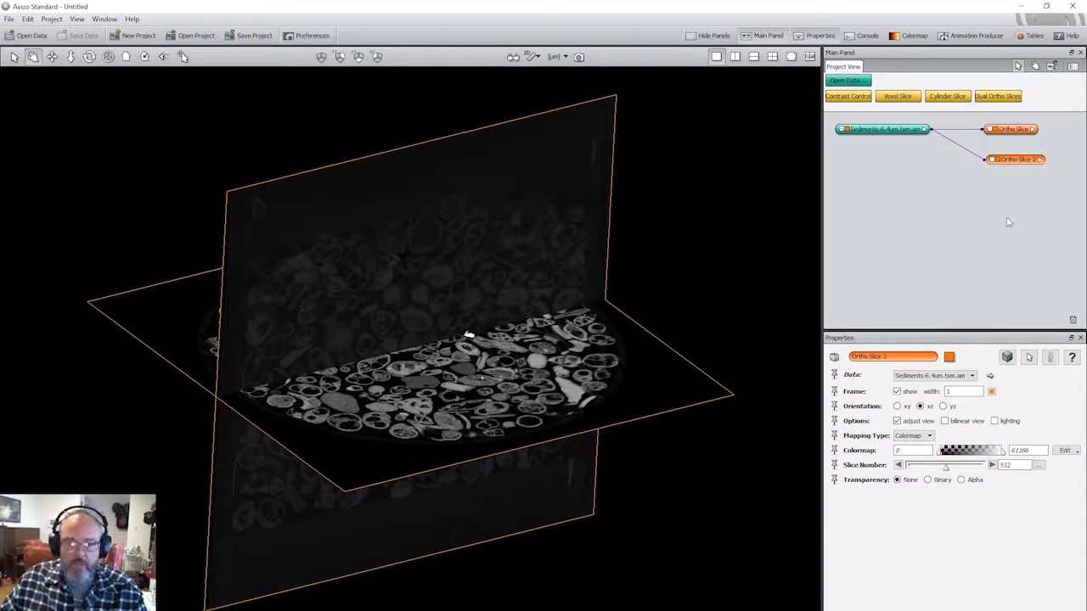
Show the properties of both ortho slices together and enlarge the properties area to fit them
{"action": "left_click", "coordinate": [1016, 129]}
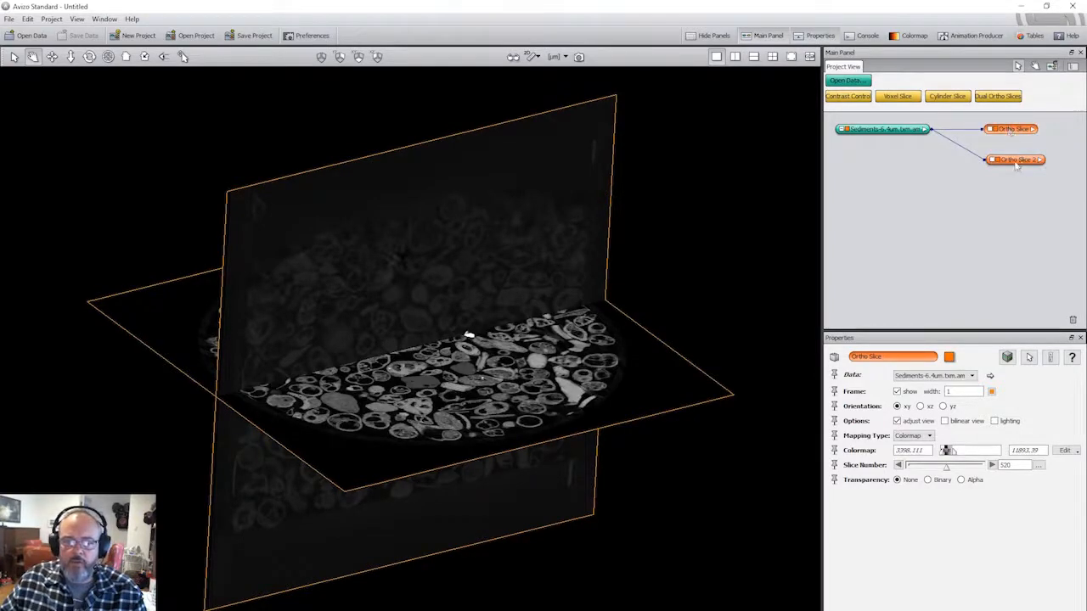
{"action": "left_click", "coordinate": [1016, 161], "text": "ctrl"}
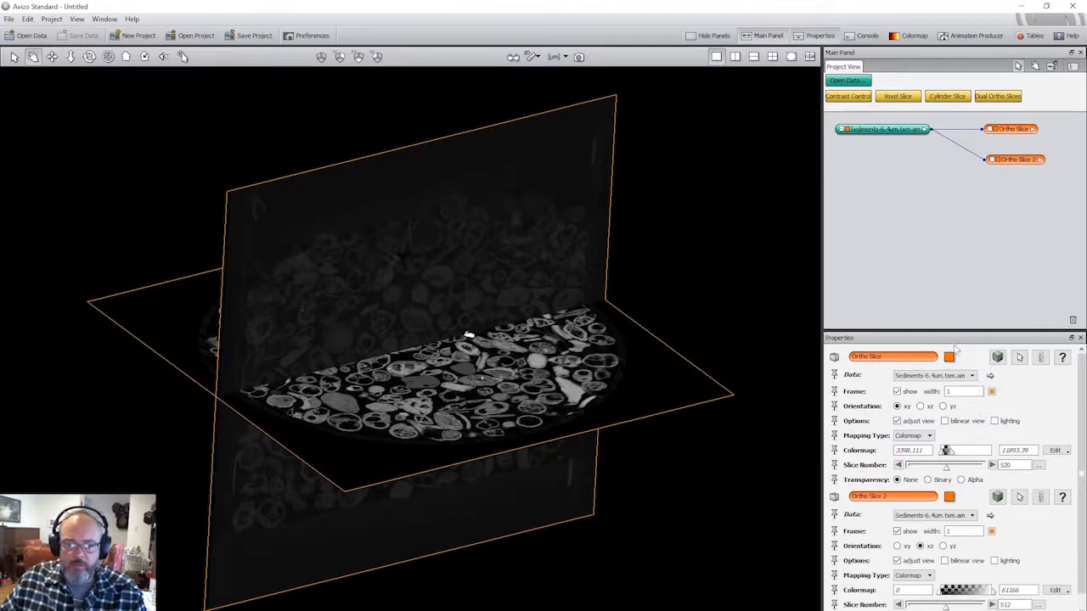
{"action": "left_click_drag", "start_coordinate": [946, 330], "coordinate": [947, 258]}
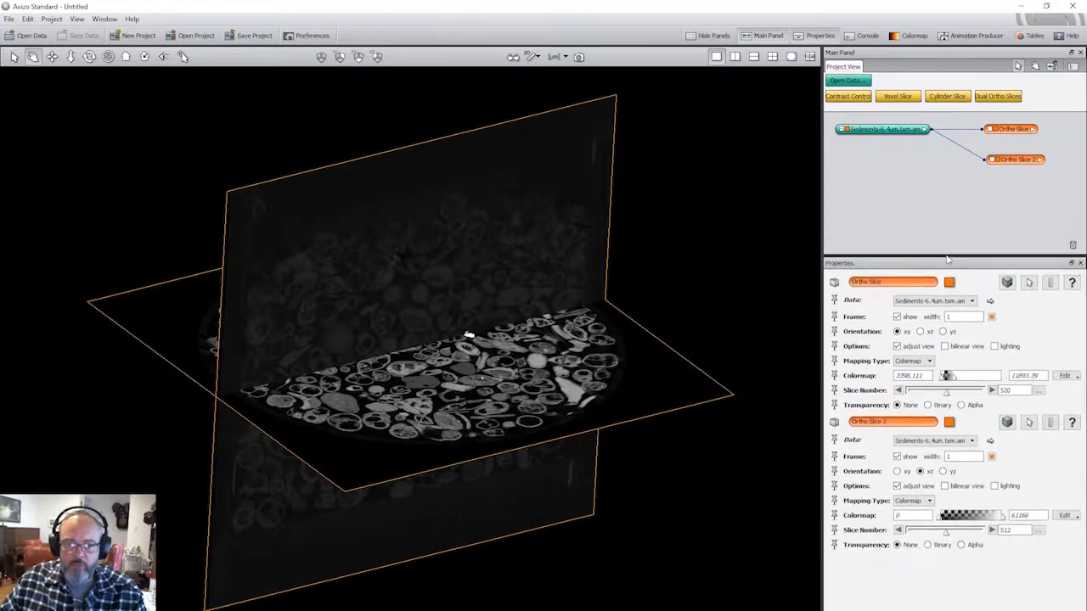
Select the second ortho slice first, add the first one, and reveal the port connection controls for both
{"action": "left_click", "coordinate": [1052, 285]}
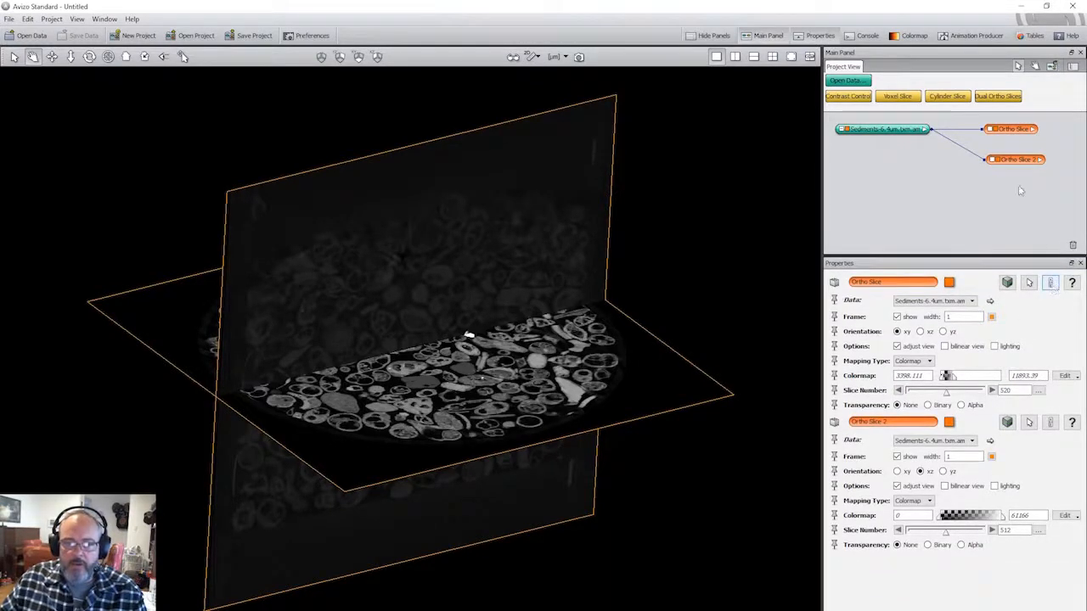
{"action": "left_click", "coordinate": [1011, 129]}
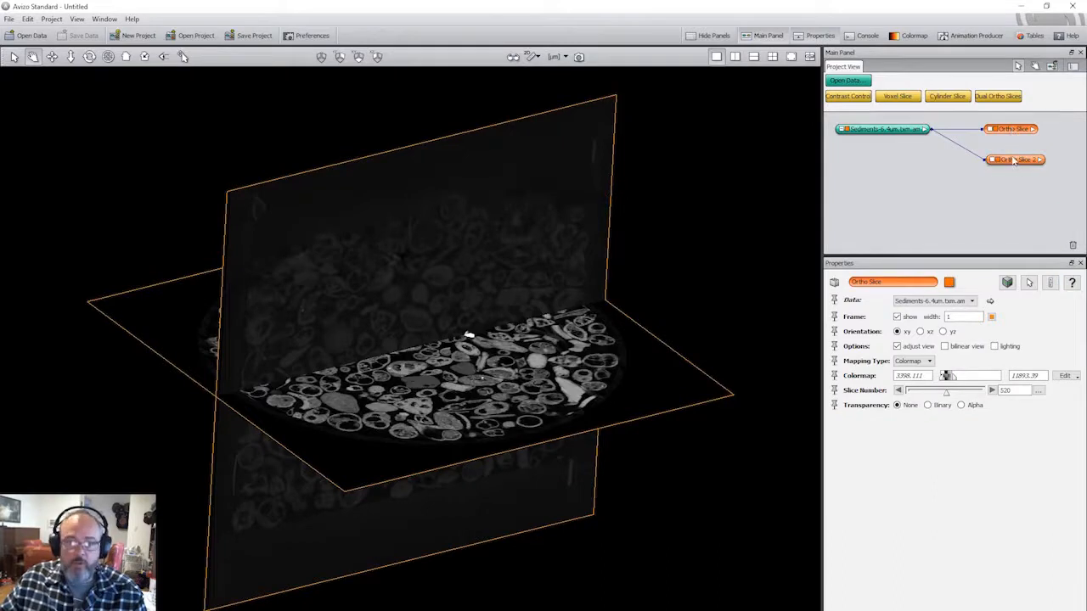
{"action": "left_click", "coordinate": [1013, 161]}
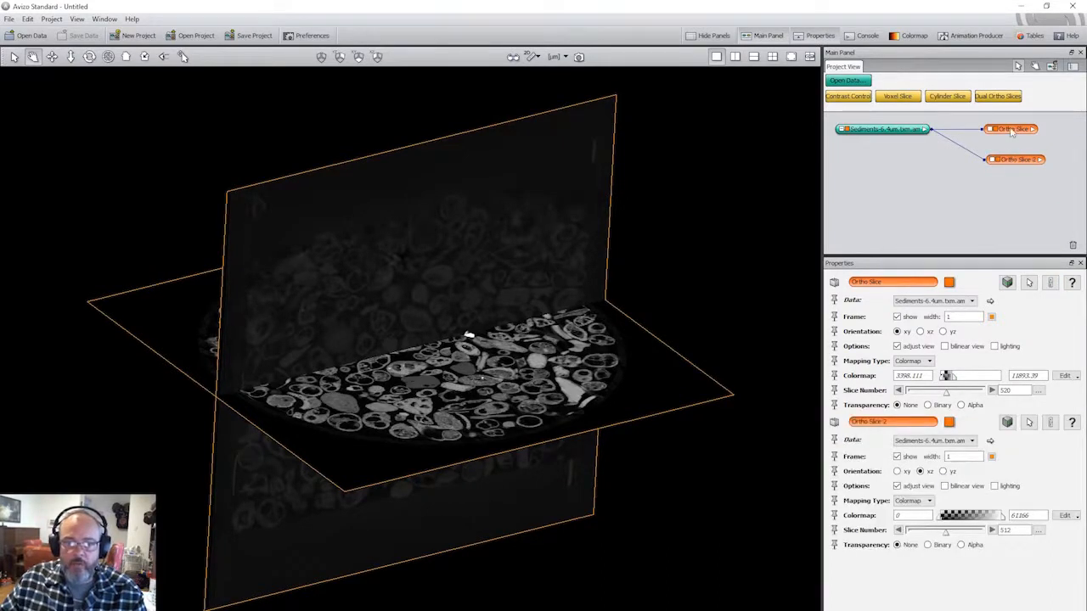
{"action": "left_click", "coordinate": [1010, 159]}
{"action": "left_click", "coordinate": [1013, 130], "text": "ctrl"}
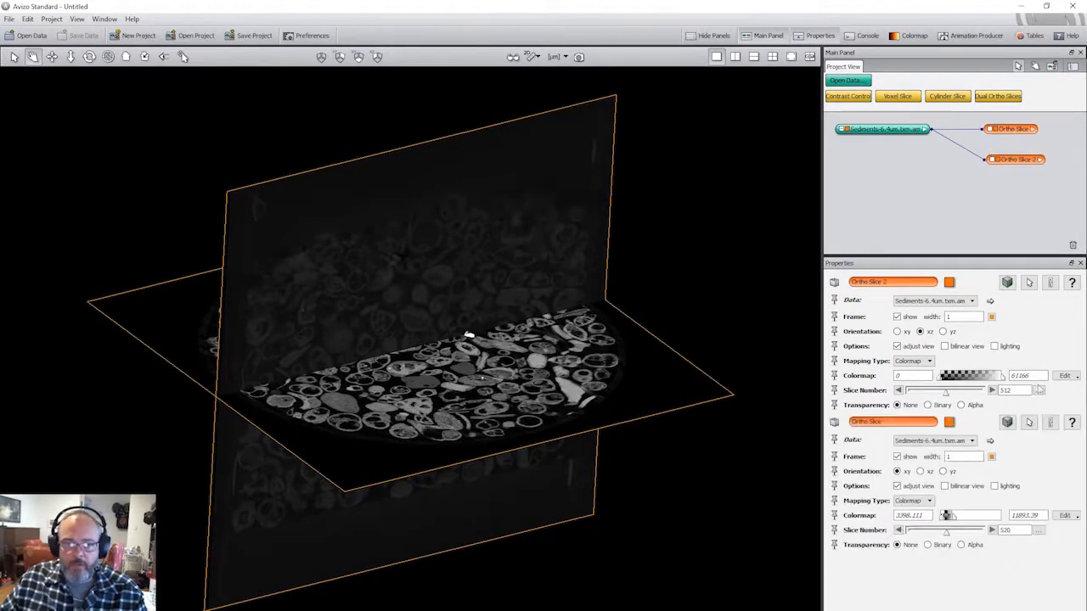
{"action": "left_click", "coordinate": [1051, 283]}
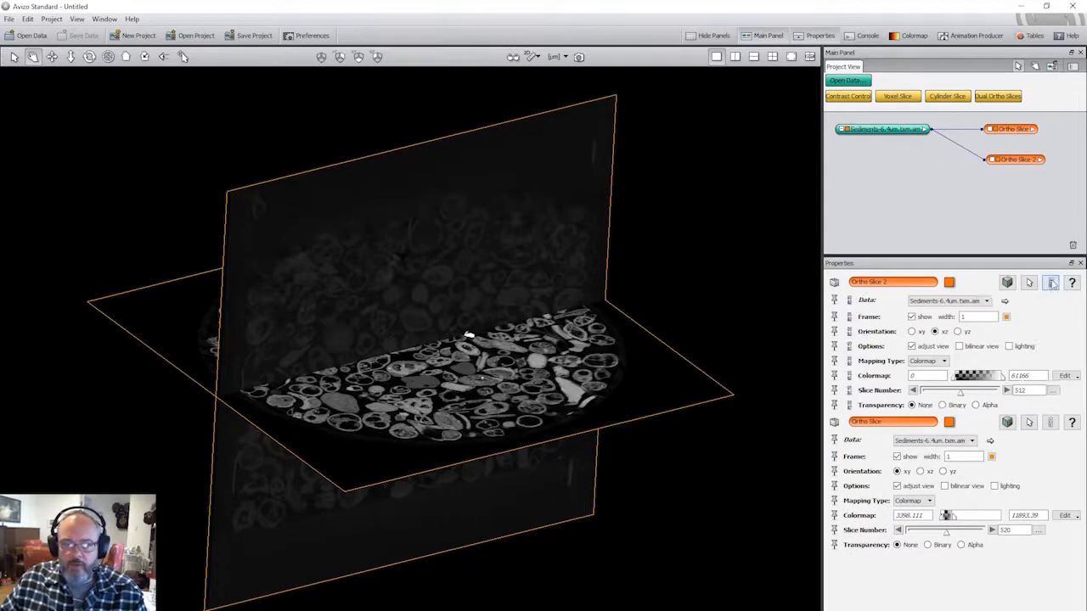
{"action": "left_click", "coordinate": [1052, 423]}
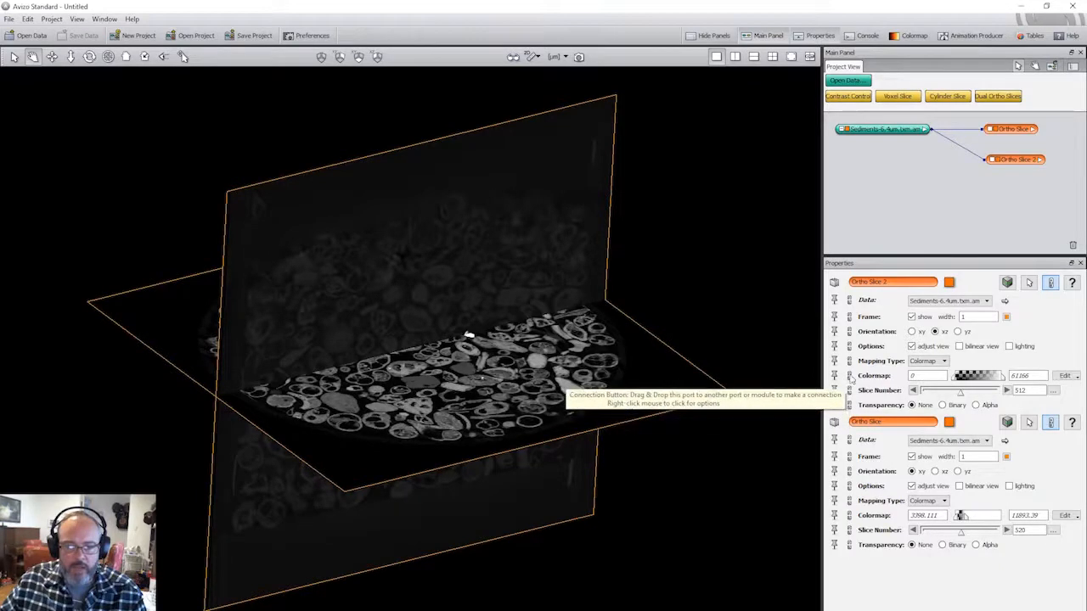
Connect the Colormap ports of the two ortho slices so both share the first slice's contrast range, and inspect the result
{"action": "left_click", "coordinate": [850, 517]}
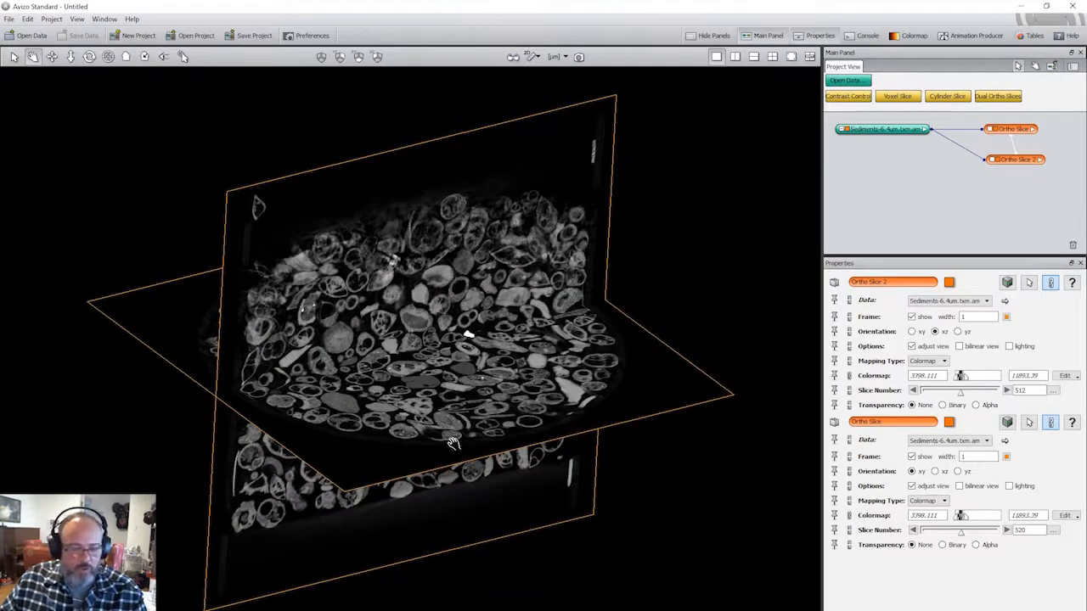
{"action": "left_click_drag", "start_coordinate": [461, 411], "coordinate": [414, 426]}
{"action": "left_click_drag", "start_coordinate": [467, 465], "coordinate": [607, 409]}
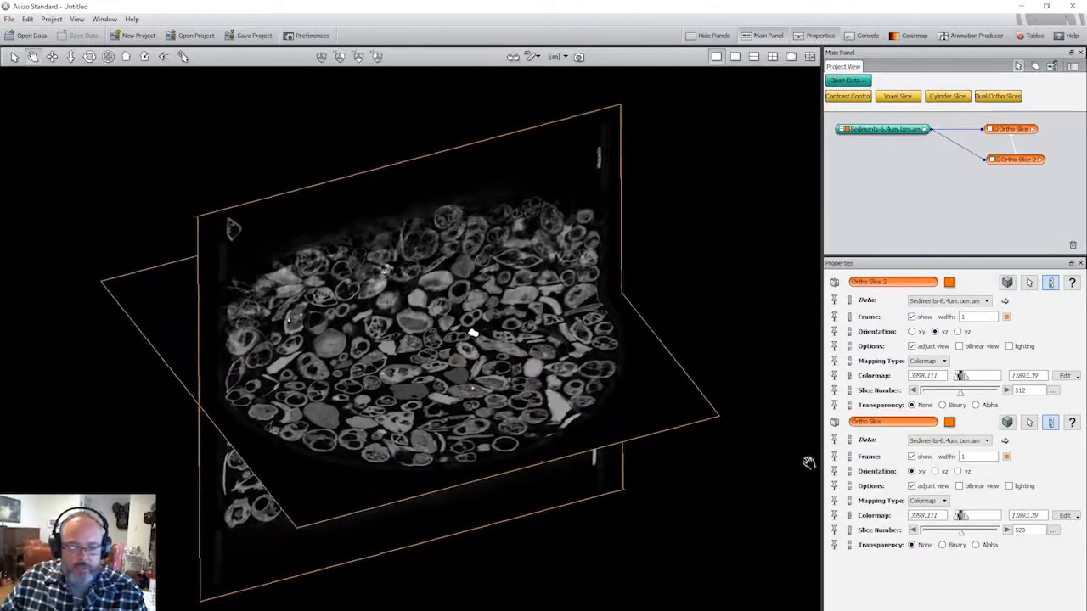
Check the options of the Colormap port connection on the first ortho slice and clear the module selection
{"action": "left_click", "coordinate": [849, 515]}
{"action": "mouse_move", "coordinate": [864, 528]}
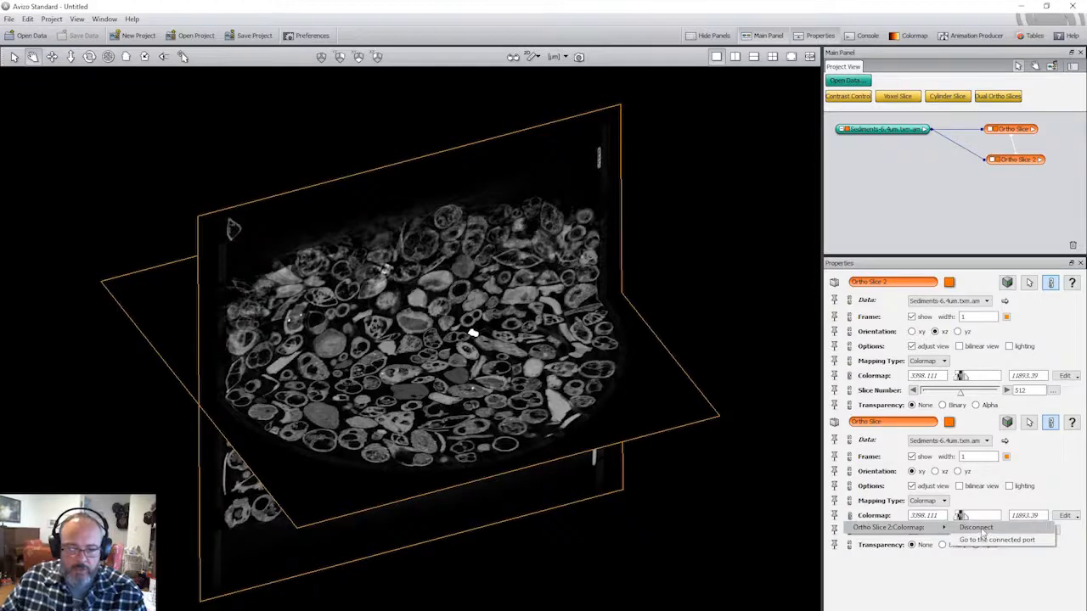
{"action": "left_click", "coordinate": [983, 530]}
{"action": "left_click", "coordinate": [989, 208]}
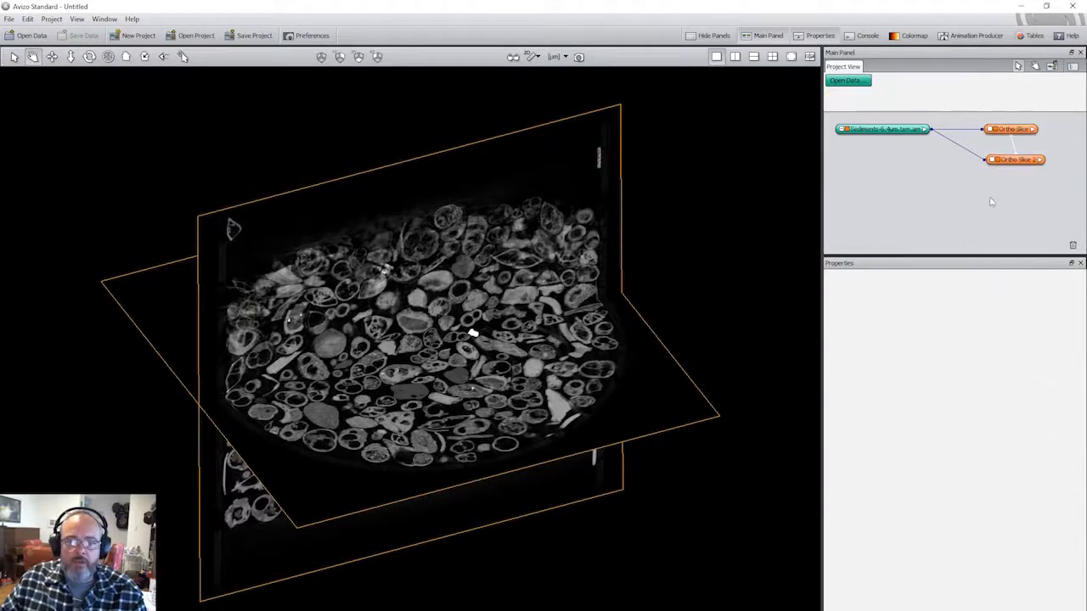
Rearrange the two ortho slice modules slightly in the project graph to expose the connection line between them
{"action": "left_click", "coordinate": [1012, 130]}
{"action": "left_click_drag", "start_coordinate": [1017, 127], "coordinate": [1019, 125]}
{"action": "left_click", "coordinate": [1028, 160]}
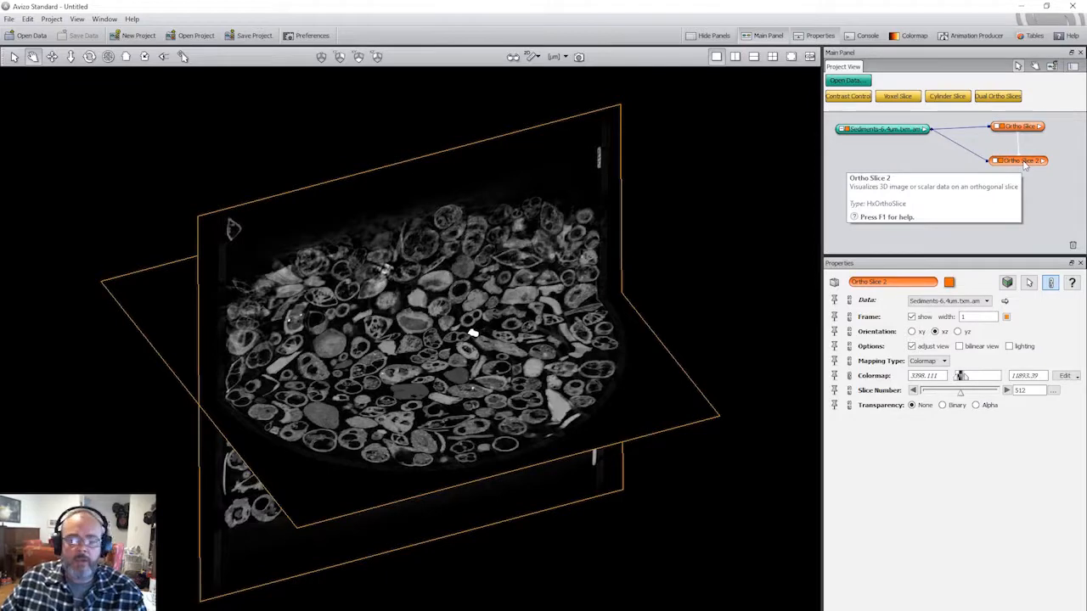
{"action": "left_click_drag", "start_coordinate": [1015, 162], "coordinate": [1016, 160]}
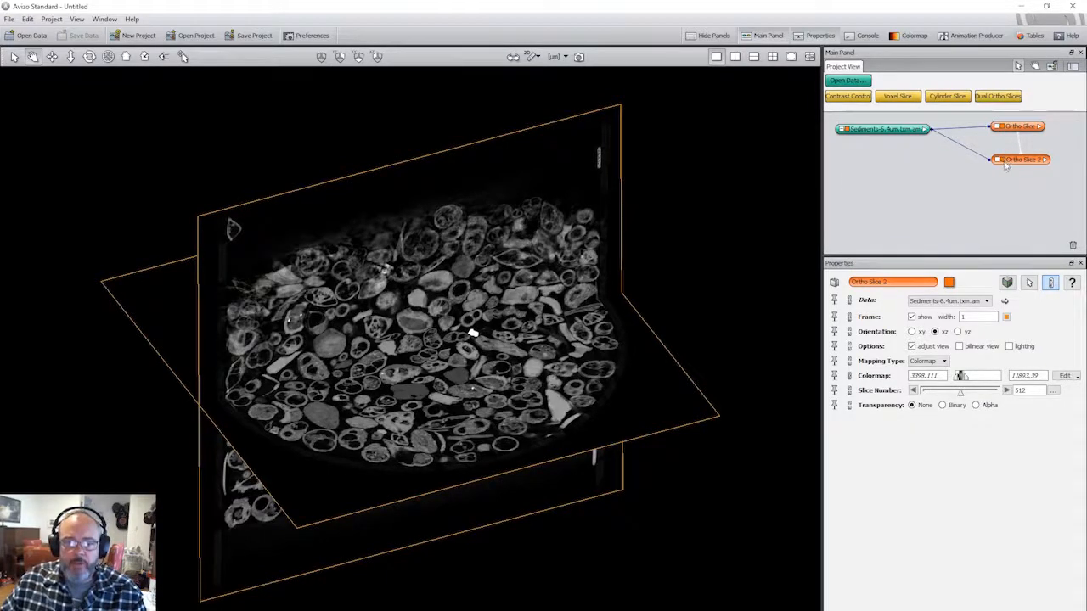
Toggle the visibility of the second ortho slice off and on several times, ending with it shown
{"action": "left_click", "coordinate": [1003, 162]}
{"action": "left_click", "coordinate": [1003, 161]}
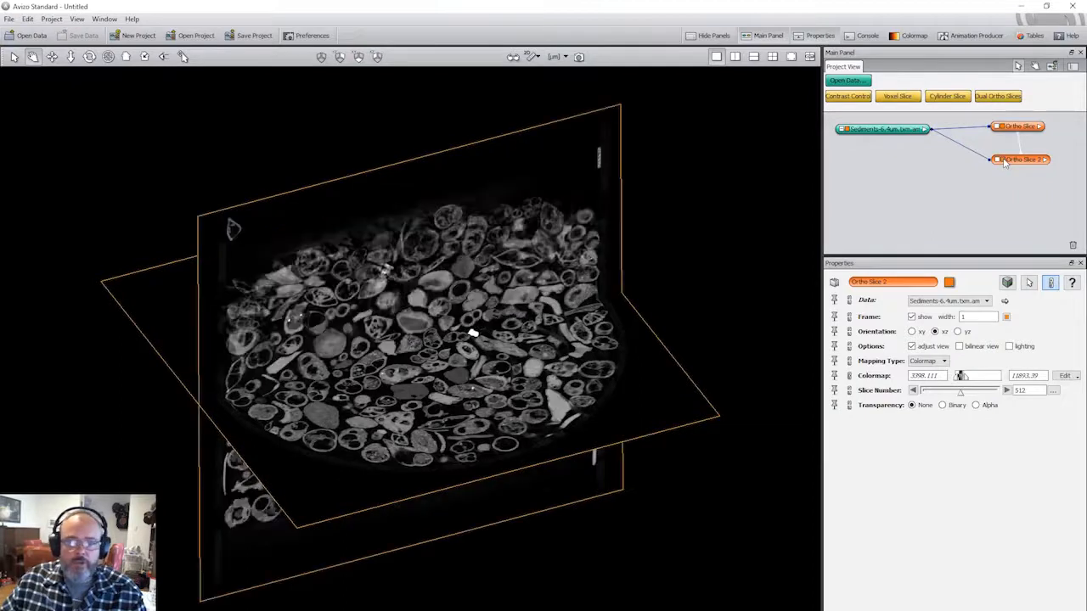
{"action": "left_click", "coordinate": [1003, 161]}
{"action": "left_click", "coordinate": [1003, 161]}
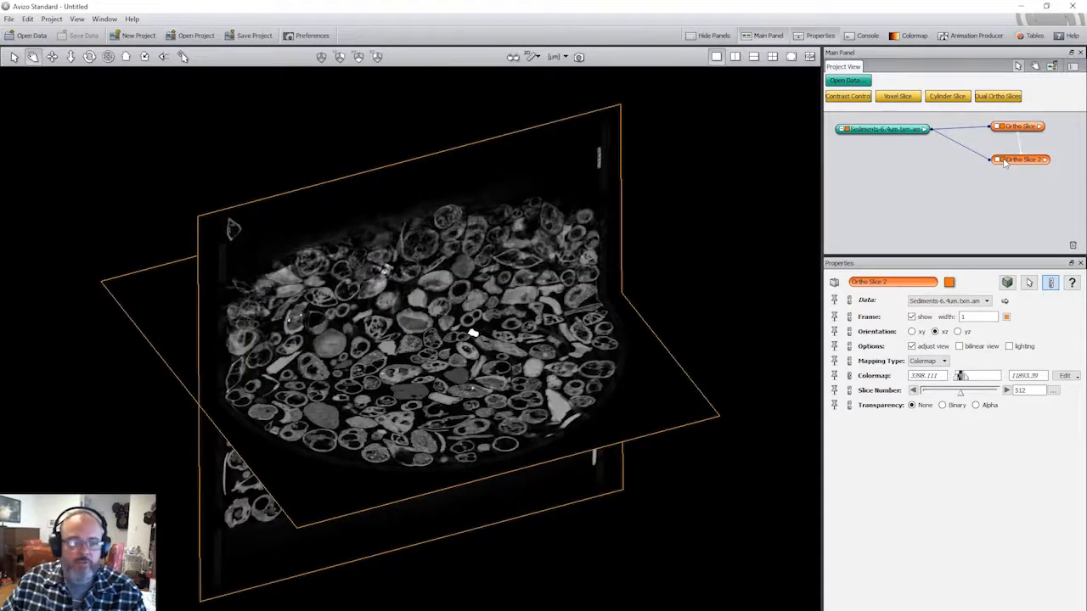
{"action": "left_click", "coordinate": [1002, 161]}
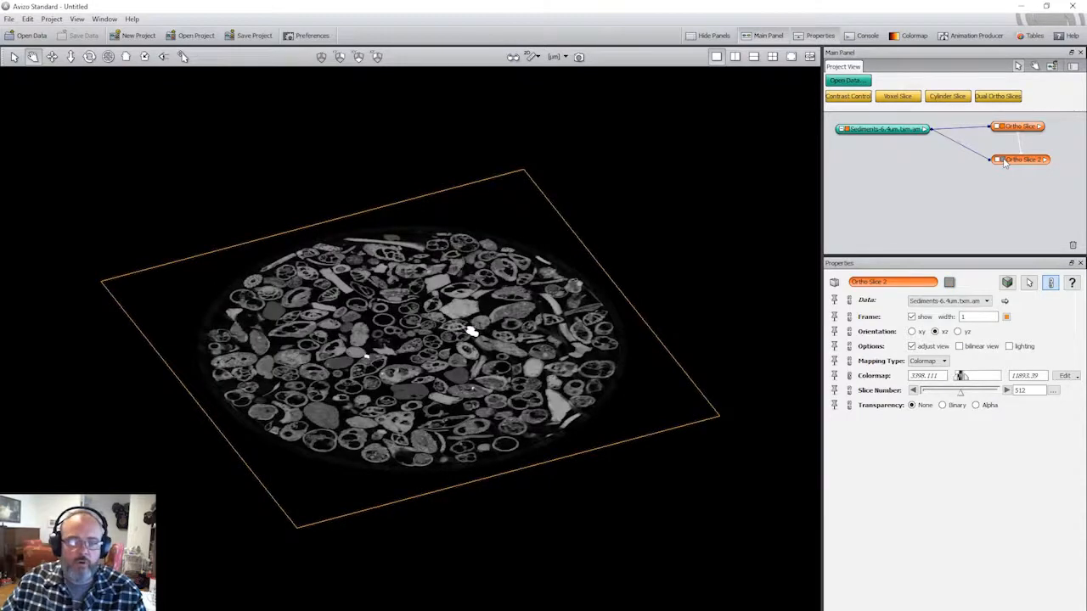
{"action": "left_click", "coordinate": [1003, 161]}
{"action": "left_click", "coordinate": [1003, 161]}
{"action": "left_click", "coordinate": [1003, 161]}
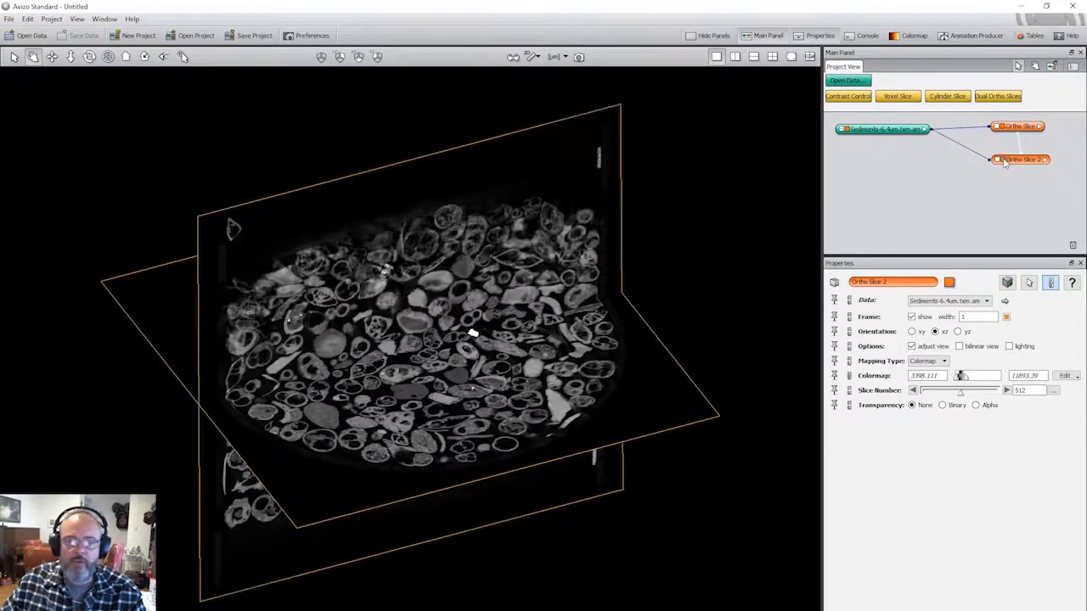
Move the second ortho slice's module closer to the first in the project graph and hide both slices
{"action": "mouse_move", "coordinate": [1020, 164]}
{"action": "left_mouse_down"}
{"action": "mouse_move", "coordinate": [1012, 157]}
{"action": "mouse_move", "coordinate": [1025, 159]}
{"action": "left_mouse_up"}
{"action": "left_click", "coordinate": [1020, 128]}
{"action": "left_click_drag", "start_coordinate": [336, 321], "coordinate": [456, 311]}
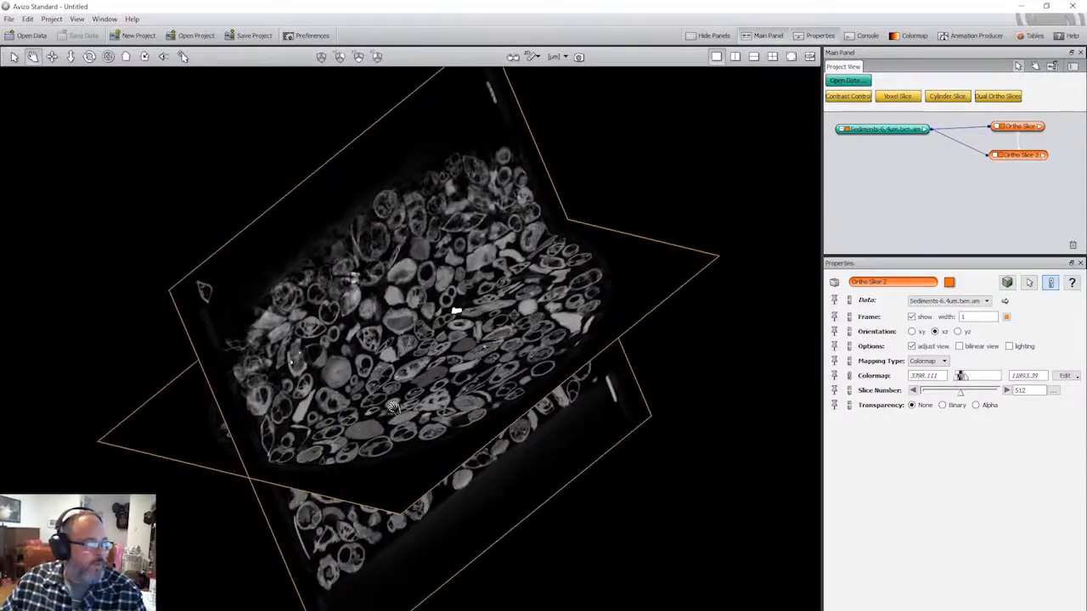
{"action": "left_click", "coordinate": [999, 157]}
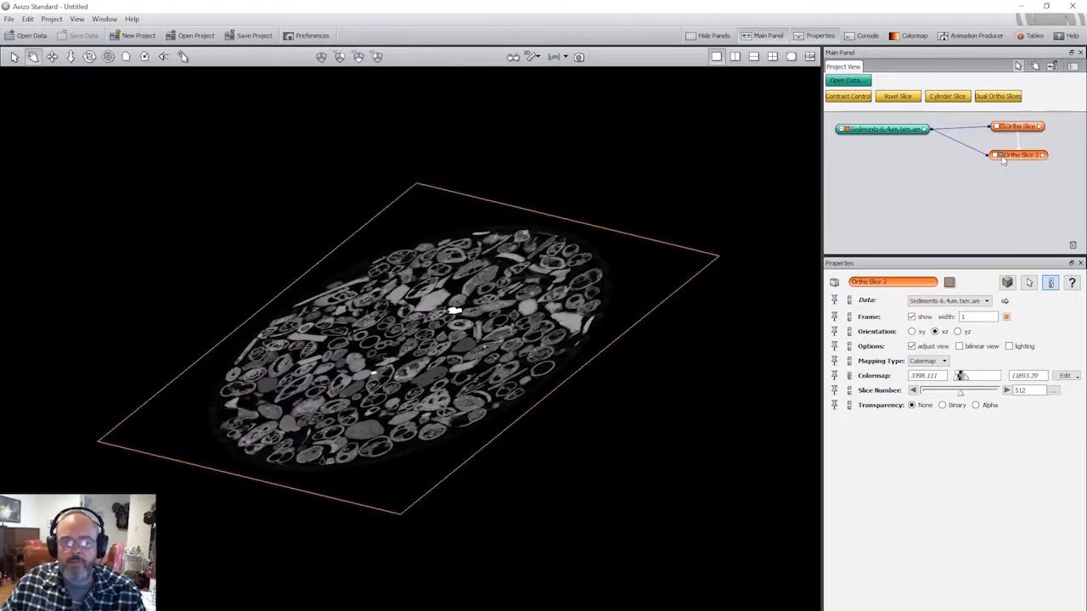
{"action": "left_click", "coordinate": [999, 126]}
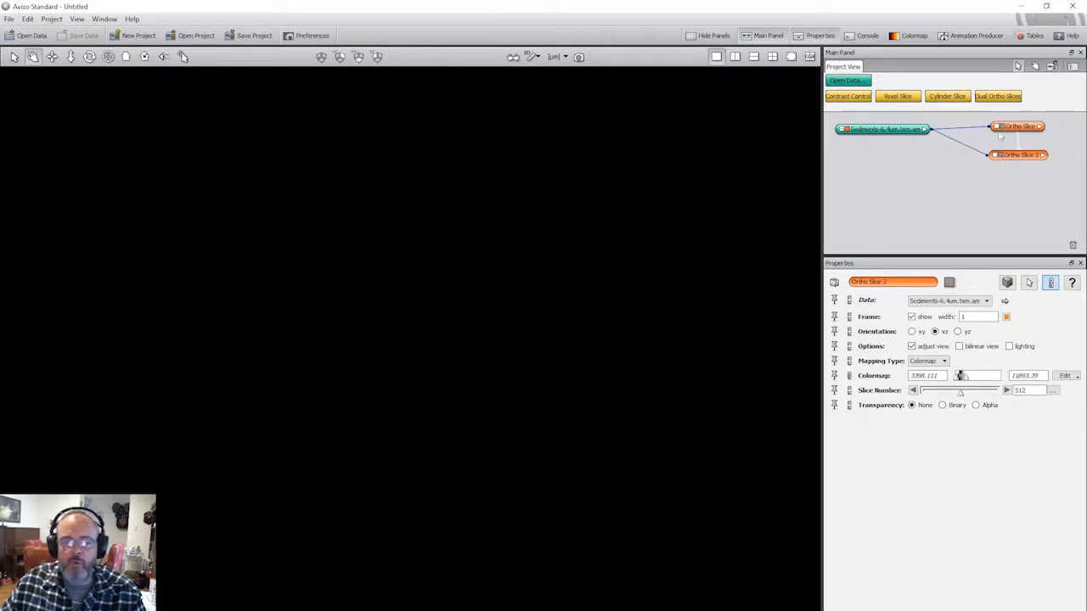
Attach a Volume Rendering to the sediments data and display it
{"action": "left_click", "coordinate": [889, 130]}
{"action": "left_click_drag", "start_coordinate": [883, 129], "coordinate": [885, 142]}
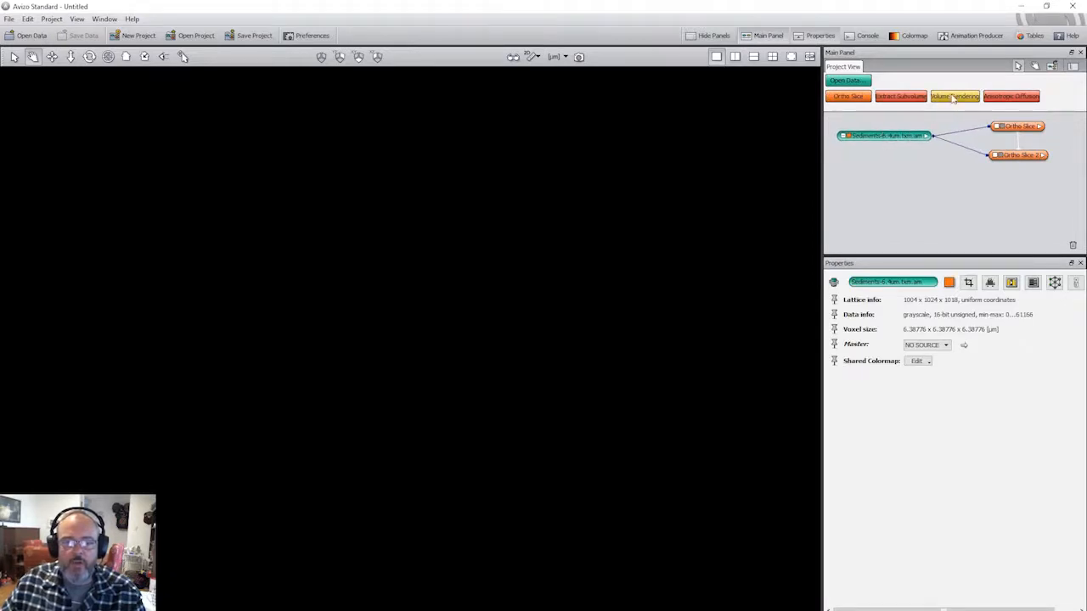
{"action": "right_click", "coordinate": [899, 142]}
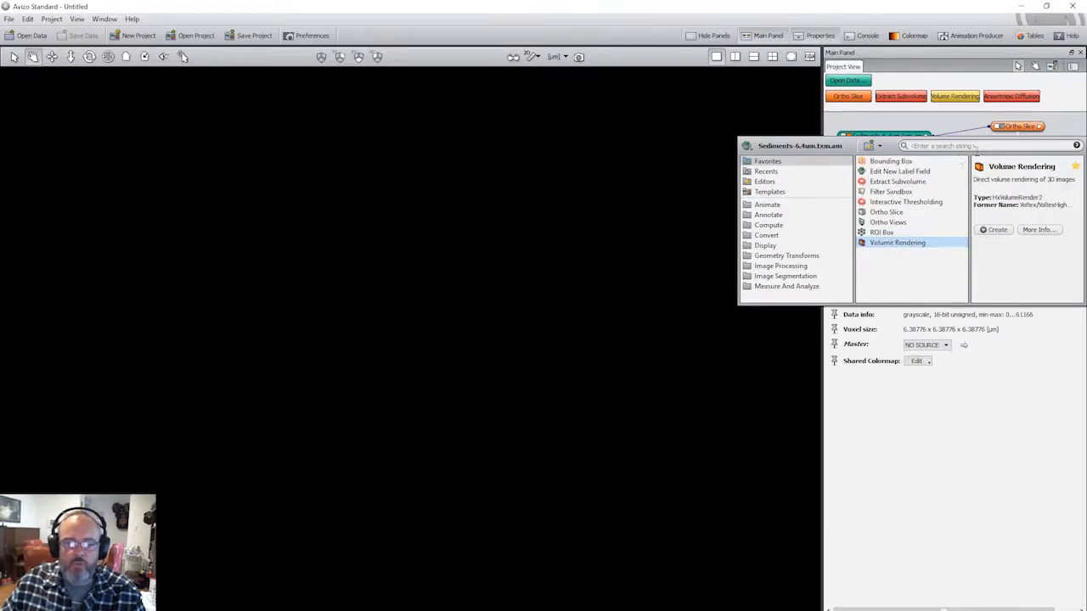
{"action": "left_click", "coordinate": [995, 230]}
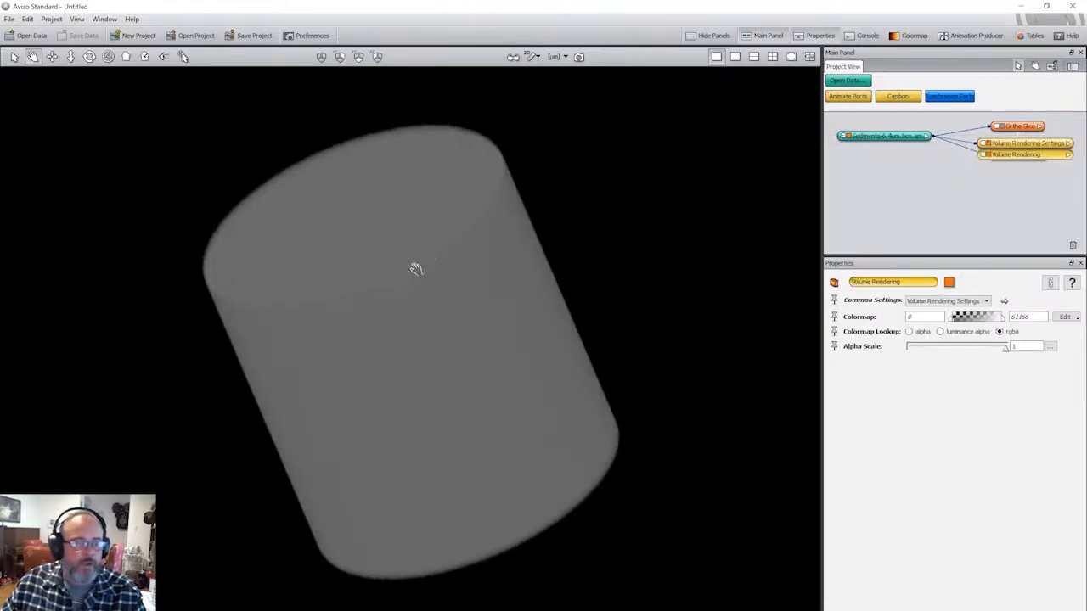
Set the volume rendering's colormap range to 3515.287 through 15467.26 so the individual grains stand out
{"action": "left_click_drag", "start_coordinate": [432, 245], "coordinate": [359, 283]}
{"action": "left_click_drag", "start_coordinate": [476, 403], "coordinate": [646, 279]}
{"action": "left_click_drag", "start_coordinate": [340, 184], "coordinate": [415, 245]}
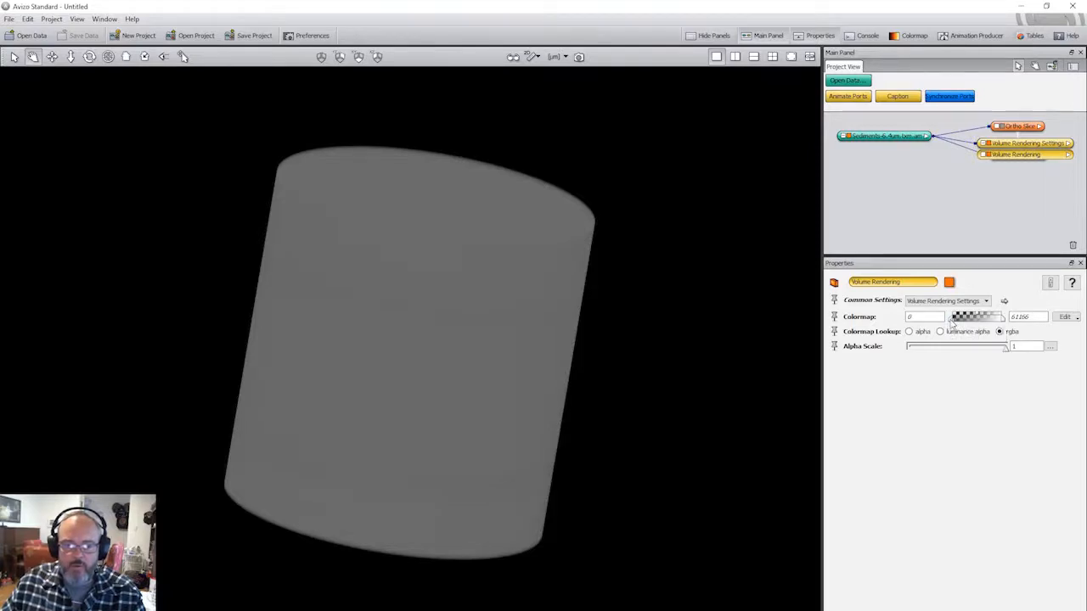
{"action": "left_click_drag", "start_coordinate": [951, 321], "coordinate": [955, 320]}
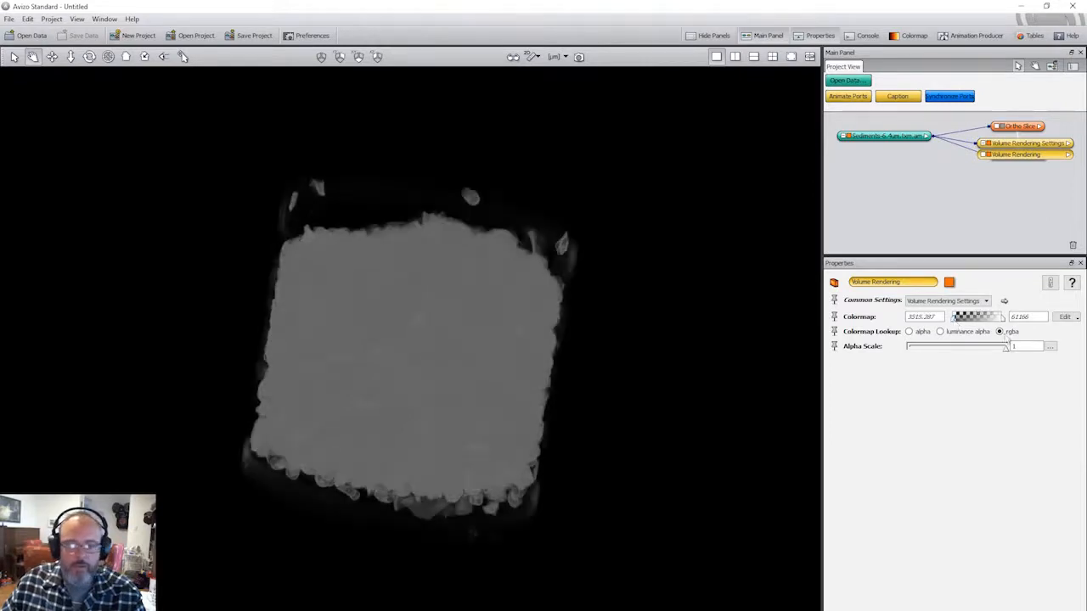
{"action": "left_click_drag", "start_coordinate": [1004, 321], "coordinate": [968, 329]}
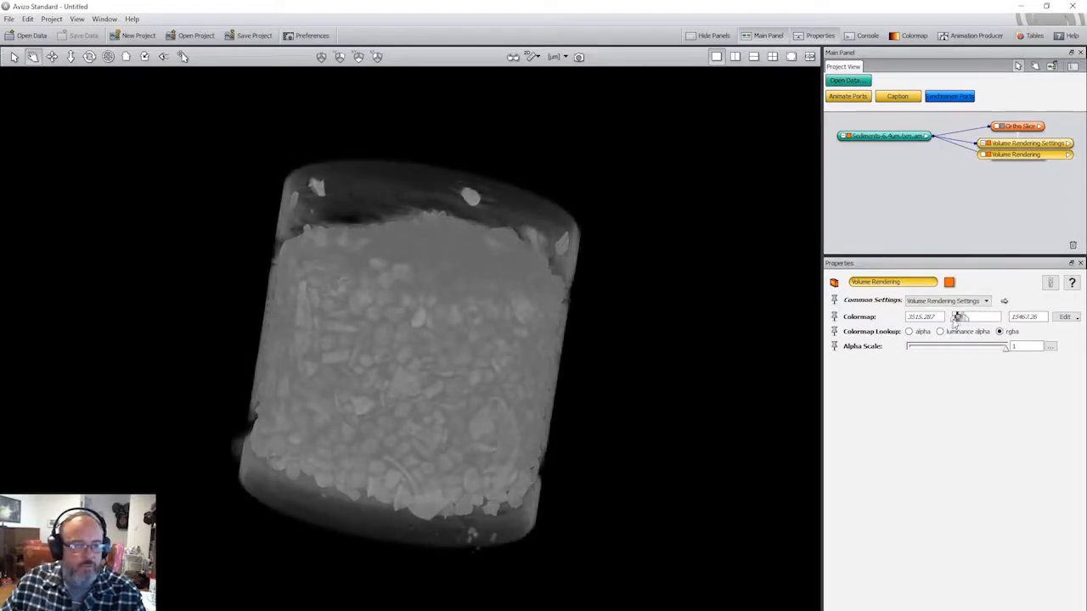
Raise the lower limit of the volume rendering's colormap range to 4218.345
{"action": "left_click_drag", "start_coordinate": [956, 316], "coordinate": [958, 317]}
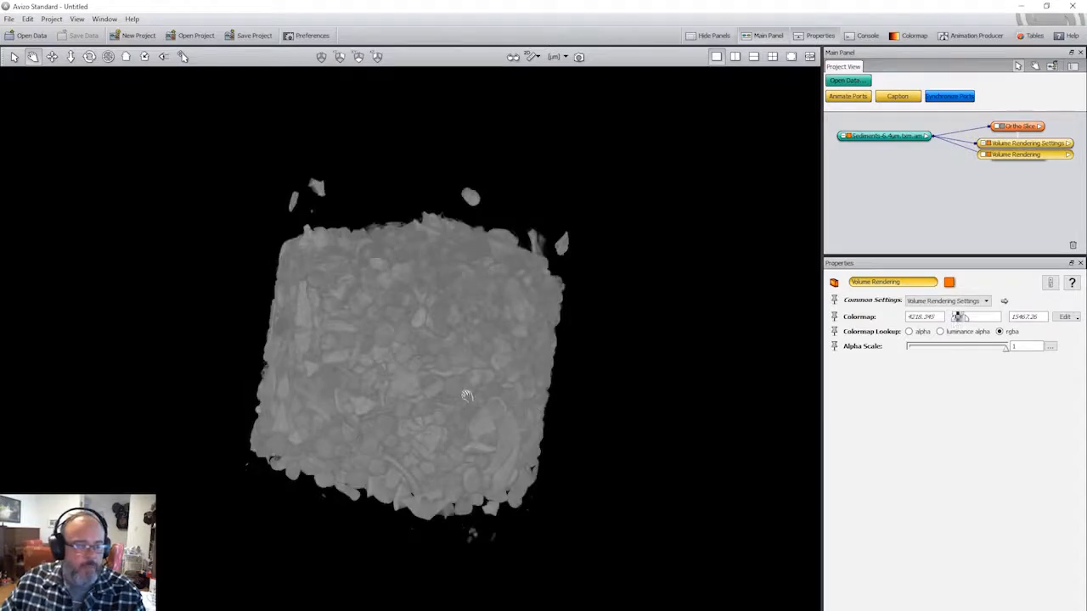
Examine the rendered grains closely from all around the sediment cylinder
{"action": "scroll", "coordinate": [466, 395], "scroll_direction": "up", "scroll_amount": 5}
{"action": "left_click_drag", "start_coordinate": [466, 395], "coordinate": [527, 323]}
{"action": "left_click_drag", "start_coordinate": [466, 259], "coordinate": [436, 350]}
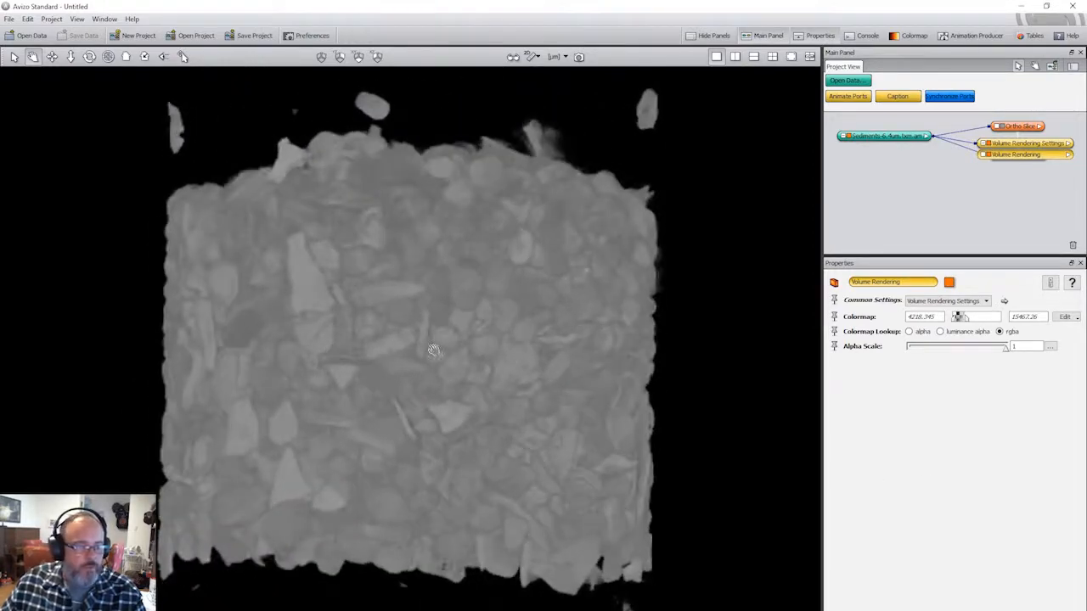
{"action": "mouse_move", "coordinate": [442, 218]}
{"action": "left_mouse_down"}
{"action": "mouse_move", "coordinate": [444, 354]}
{"action": "mouse_move", "coordinate": [447, 213]}
{"action": "left_mouse_up"}
{"action": "left_click_drag", "start_coordinate": [439, 356], "coordinate": [489, 346]}
{"action": "left_click_drag", "start_coordinate": [289, 343], "coordinate": [473, 359]}
{"action": "left_click_drag", "start_coordinate": [276, 315], "coordinate": [352, 313]}
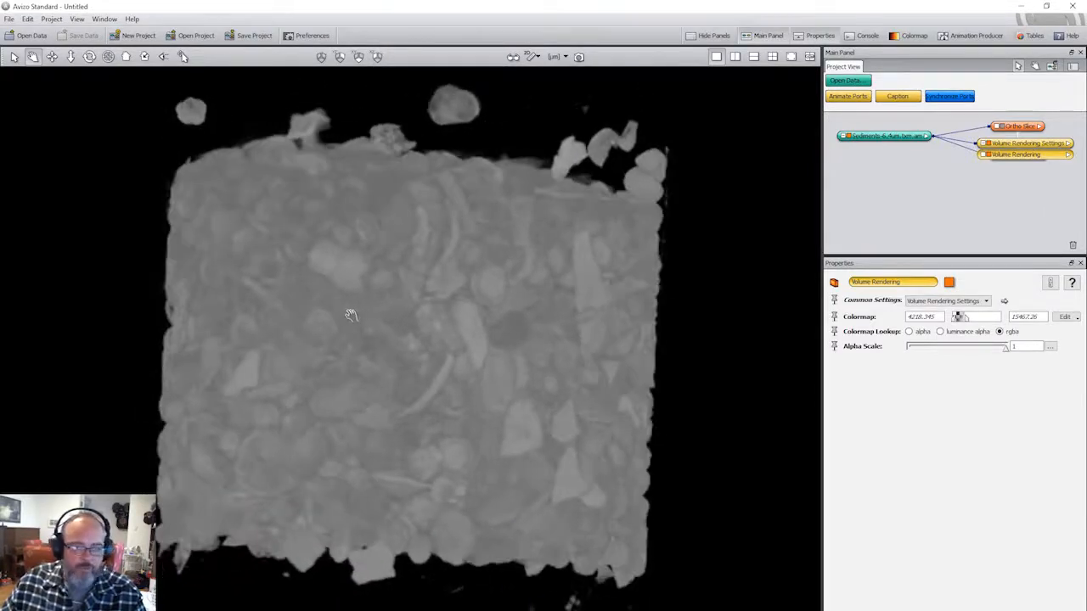
{"action": "left_click_drag", "start_coordinate": [284, 372], "coordinate": [422, 369]}
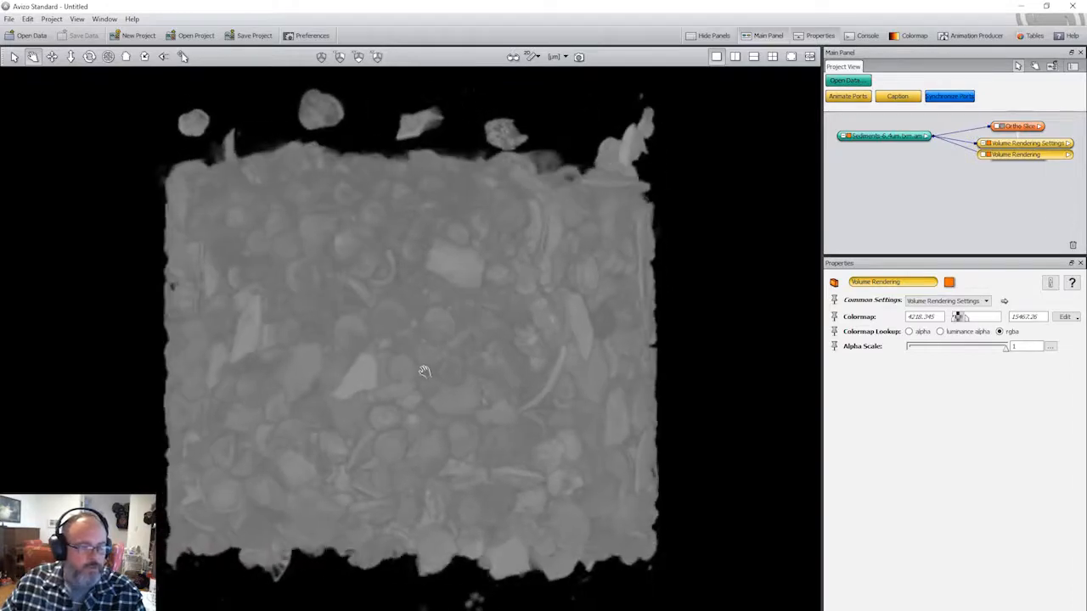
{"action": "left_click_drag", "start_coordinate": [316, 336], "coordinate": [400, 337]}
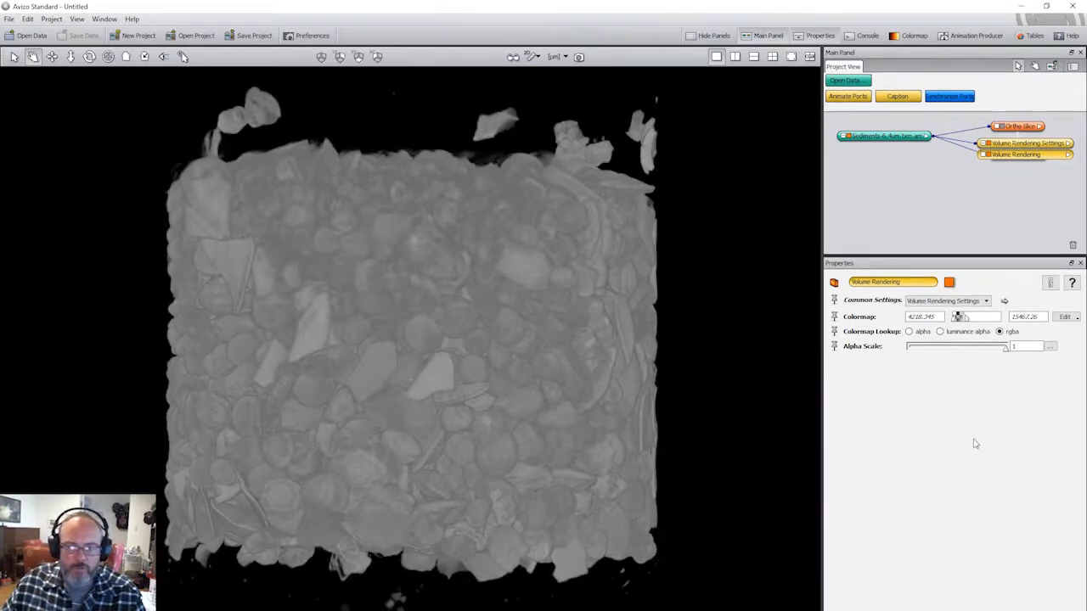
{"action": "mouse_move", "coordinate": [473, 318]}
{"action": "left_mouse_down"}
{"action": "mouse_move", "coordinate": [476, 348]}
{"action": "mouse_move", "coordinate": [461, 300]}
{"action": "left_mouse_up"}
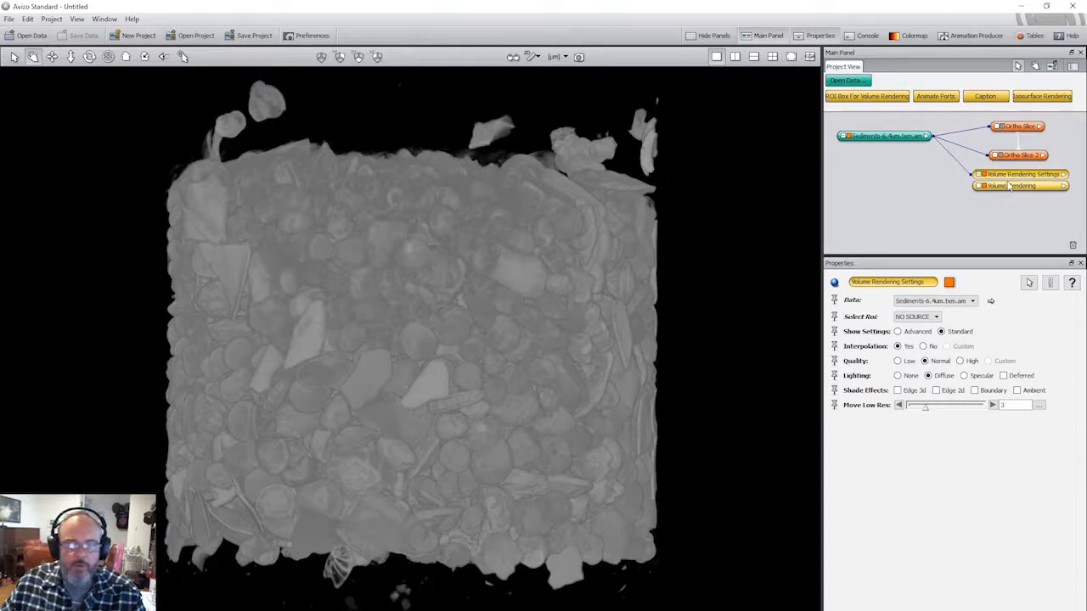
Switch the volume rendering settings to specular lighting with deferred lighting enabled, and check the shaded grains
{"action": "left_click", "coordinate": [1008, 188]}
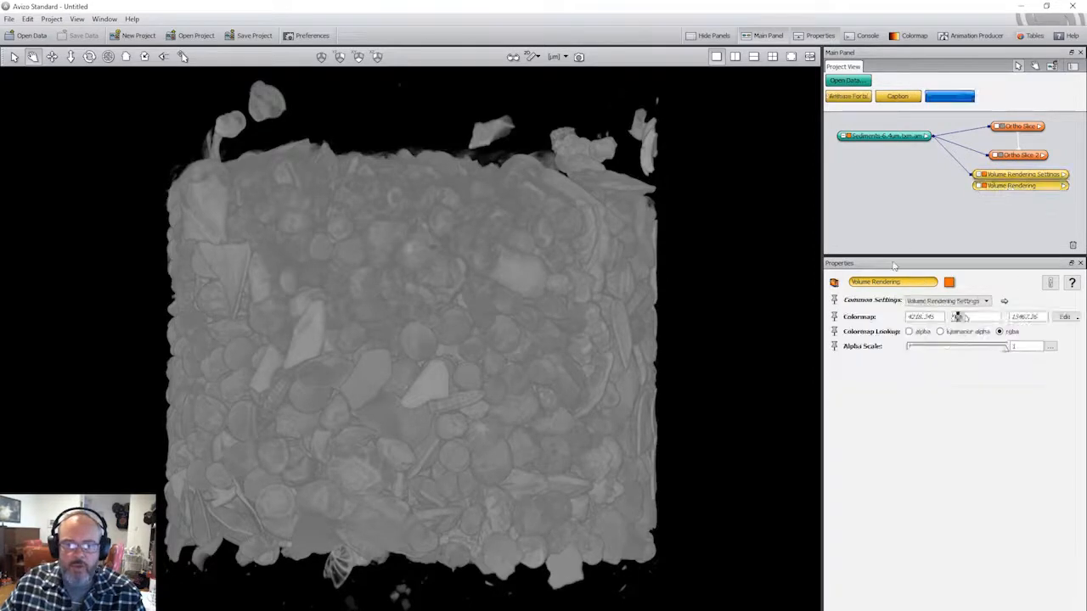
{"action": "left_click", "coordinate": [1009, 176]}
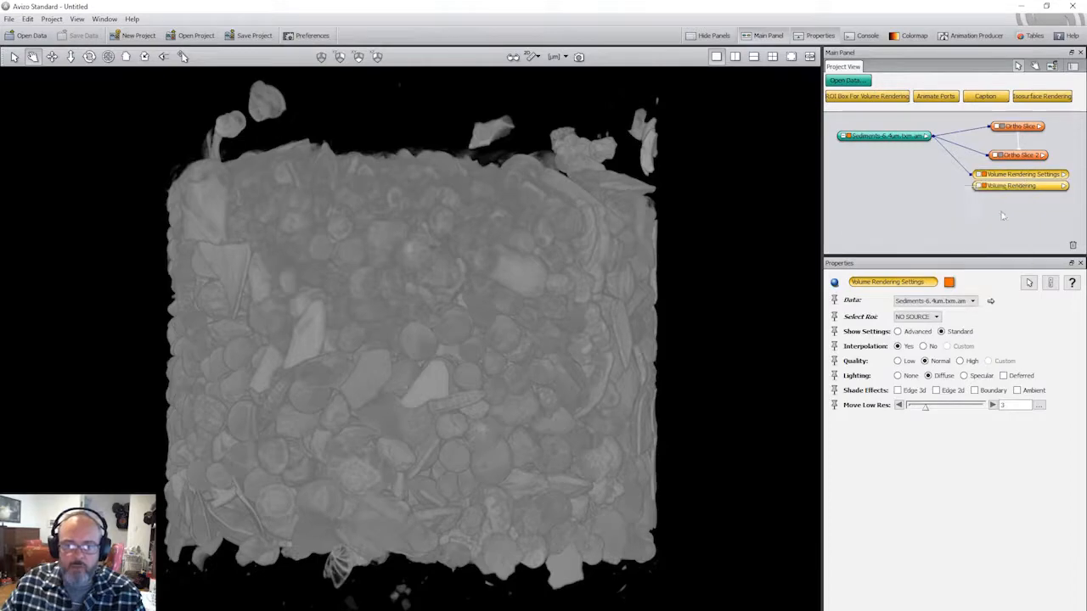
{"action": "left_click", "coordinate": [964, 376]}
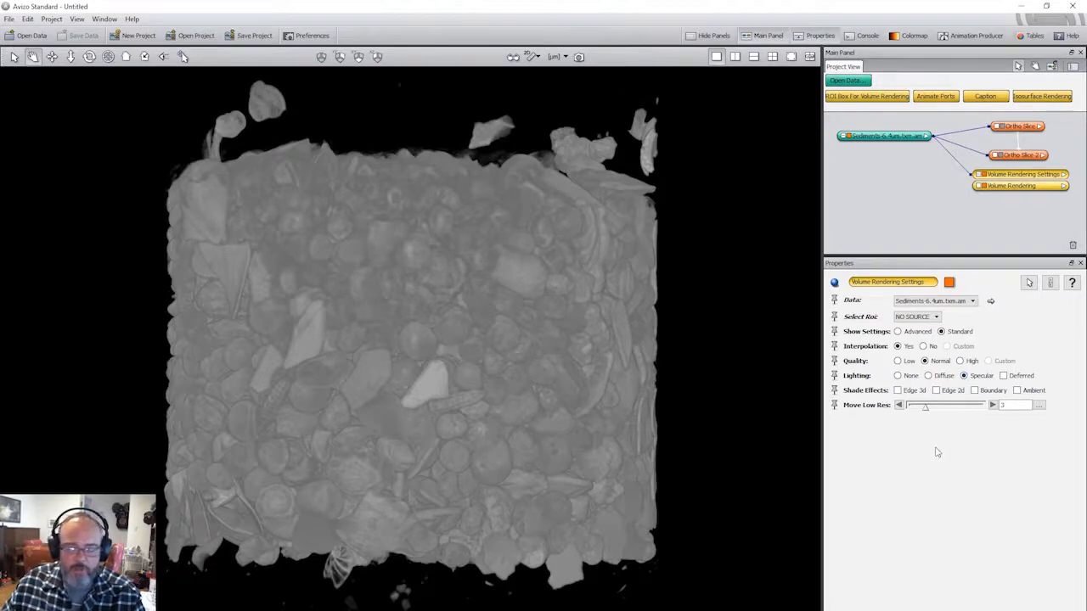
{"action": "left_click", "coordinate": [1003, 376]}
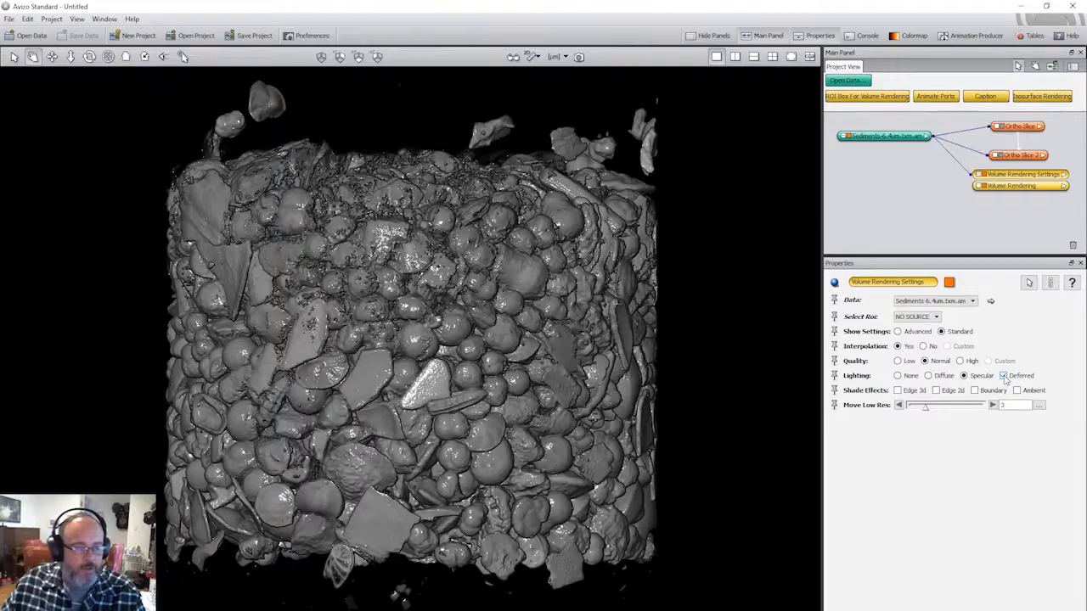
{"action": "mouse_move", "coordinate": [342, 352]}
{"action": "left_mouse_down"}
{"action": "mouse_move", "coordinate": [568, 331]}
{"action": "mouse_move", "coordinate": [396, 315]}
{"action": "mouse_move", "coordinate": [398, 336]}
{"action": "mouse_move", "coordinate": [430, 308]}
{"action": "mouse_move", "coordinate": [424, 373]}
{"action": "left_mouse_up"}
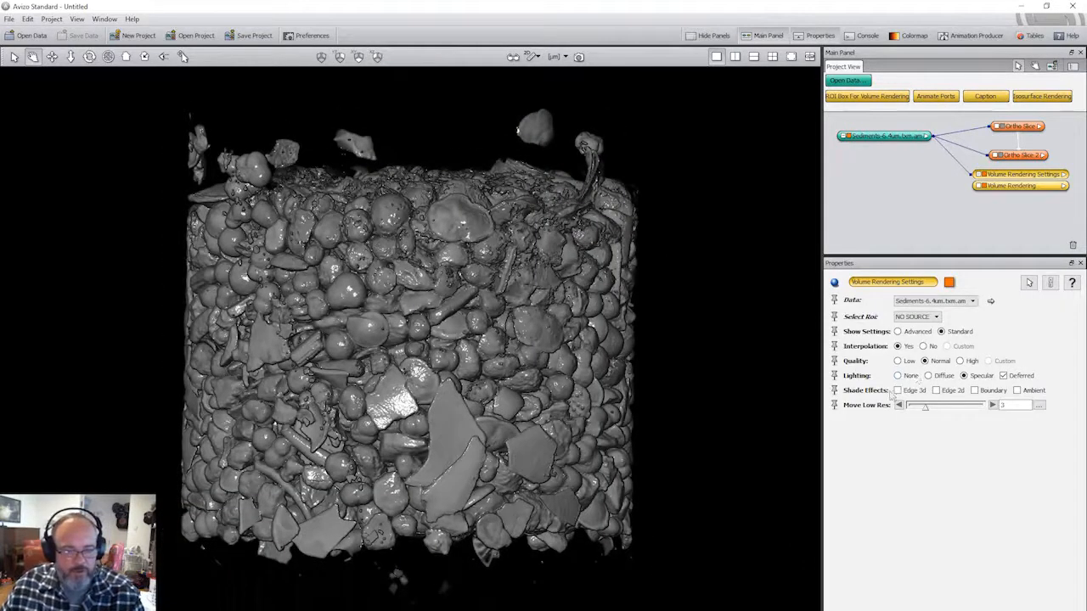
{"action": "left_click", "coordinate": [1012, 187]}
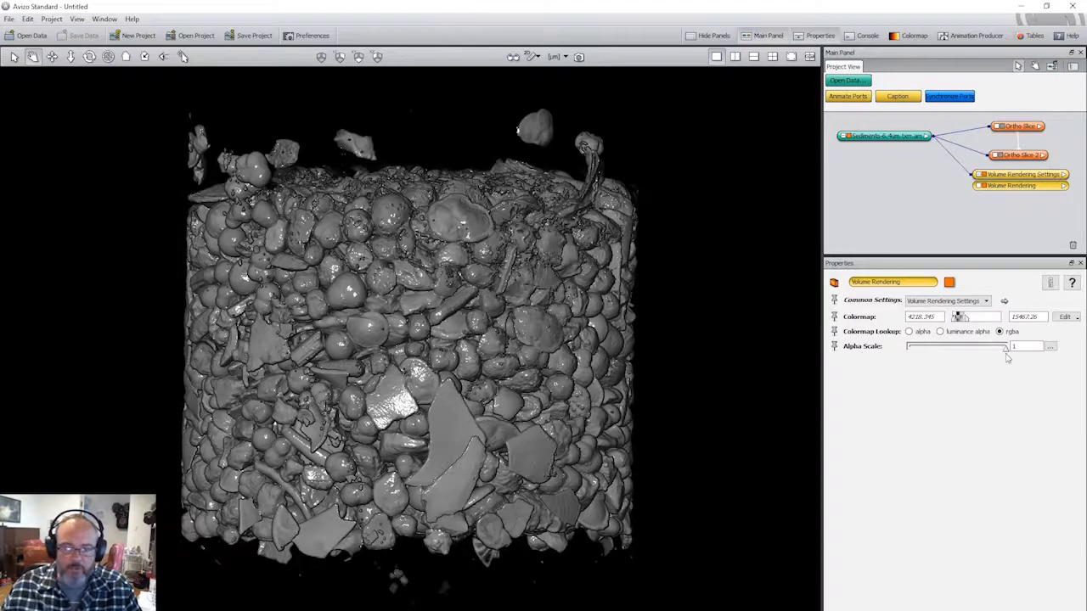
{"action": "left_click_drag", "start_coordinate": [1008, 353], "coordinate": [1045, 365]}
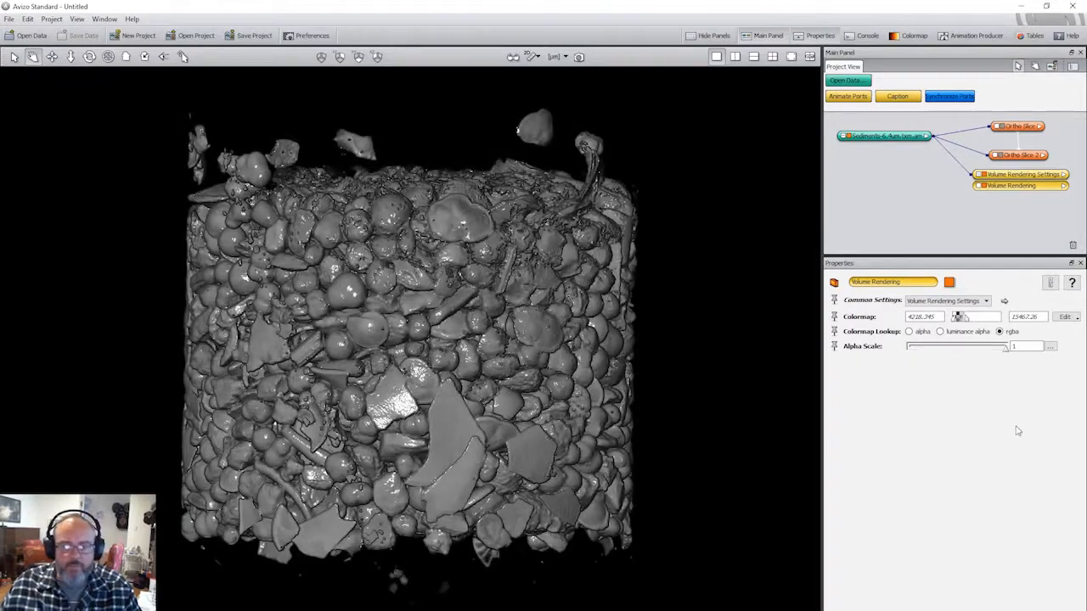
{"action": "left_click", "coordinate": [892, 173]}
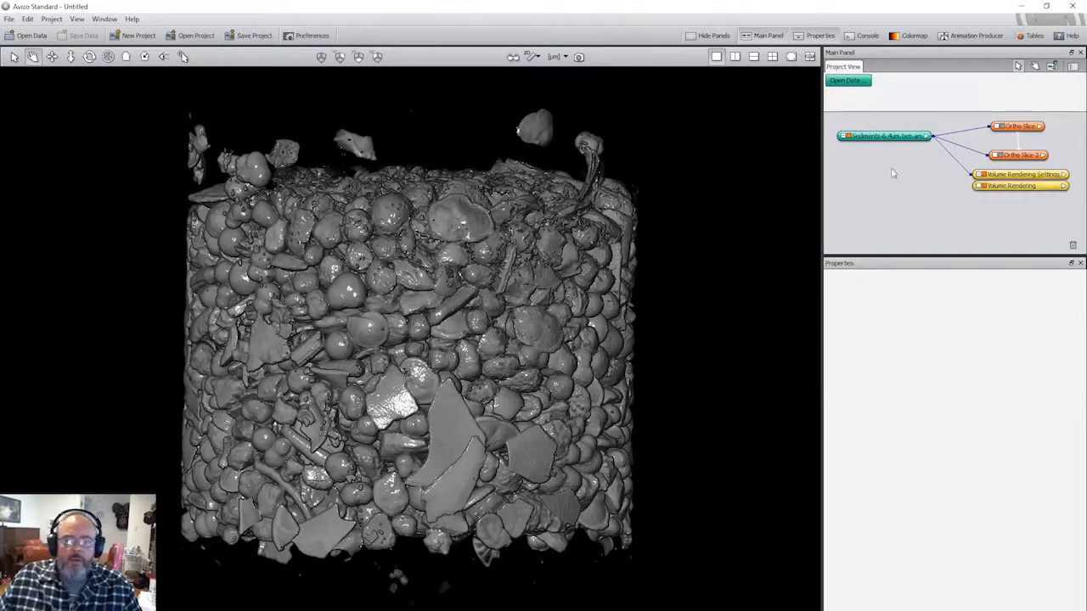
Tidy the project graph by repositioning the sediments data module and moving the second ortho slice and volume rendering modules closer together
{"action": "left_click_drag", "start_coordinate": [880, 143], "coordinate": [876, 160]}
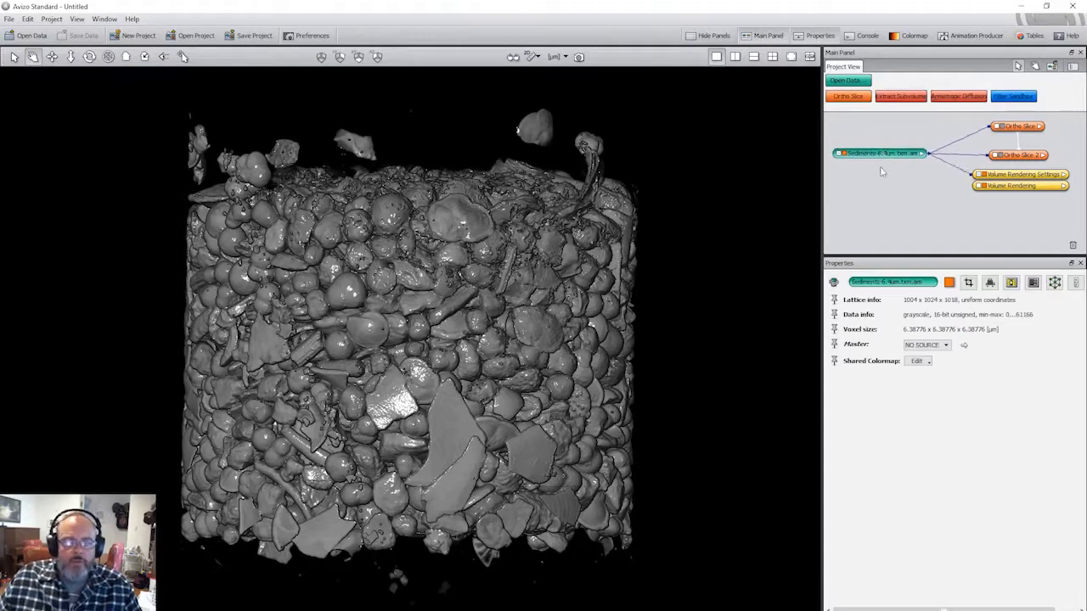
{"action": "left_click", "coordinate": [1019, 186]}
{"action": "left_click", "coordinate": [876, 158]}
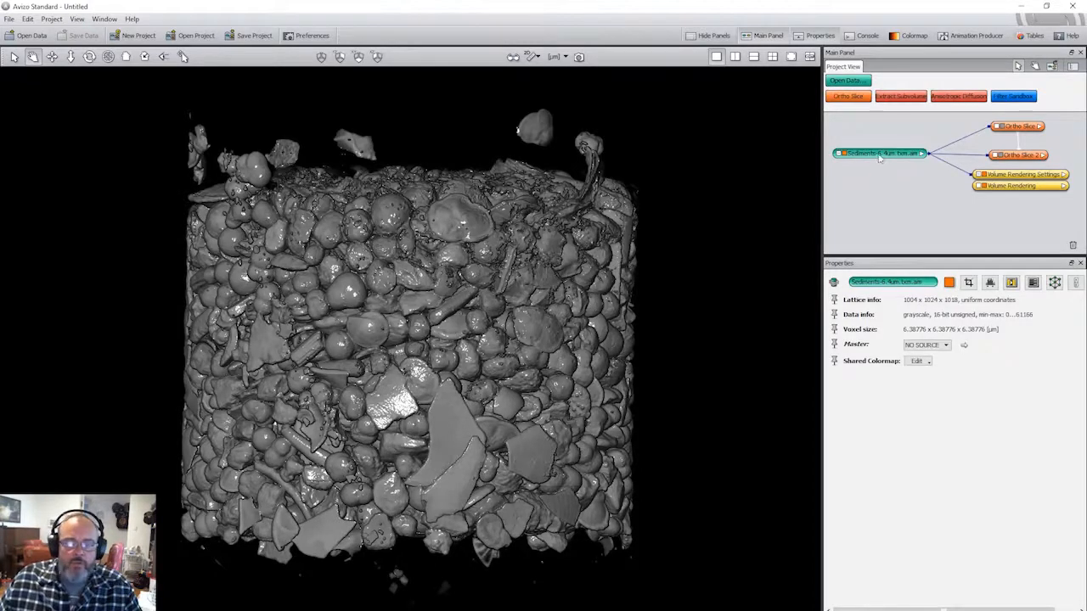
{"action": "left_click_drag", "start_coordinate": [880, 157], "coordinate": [883, 149]}
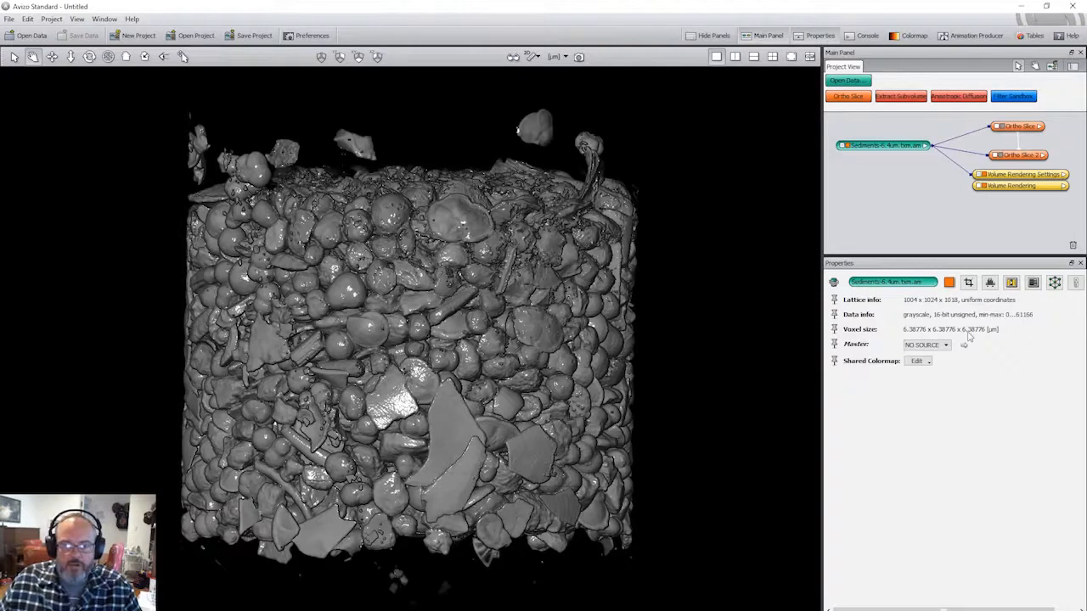
{"action": "mouse_move", "coordinate": [1017, 157]}
{"action": "left_mouse_down"}
{"action": "mouse_move", "coordinate": [1017, 147]}
{"action": "mouse_move", "coordinate": [1017, 167]}
{"action": "left_mouse_up"}
{"action": "left_click_drag", "start_coordinate": [413, 206], "coordinate": [356, 382]}
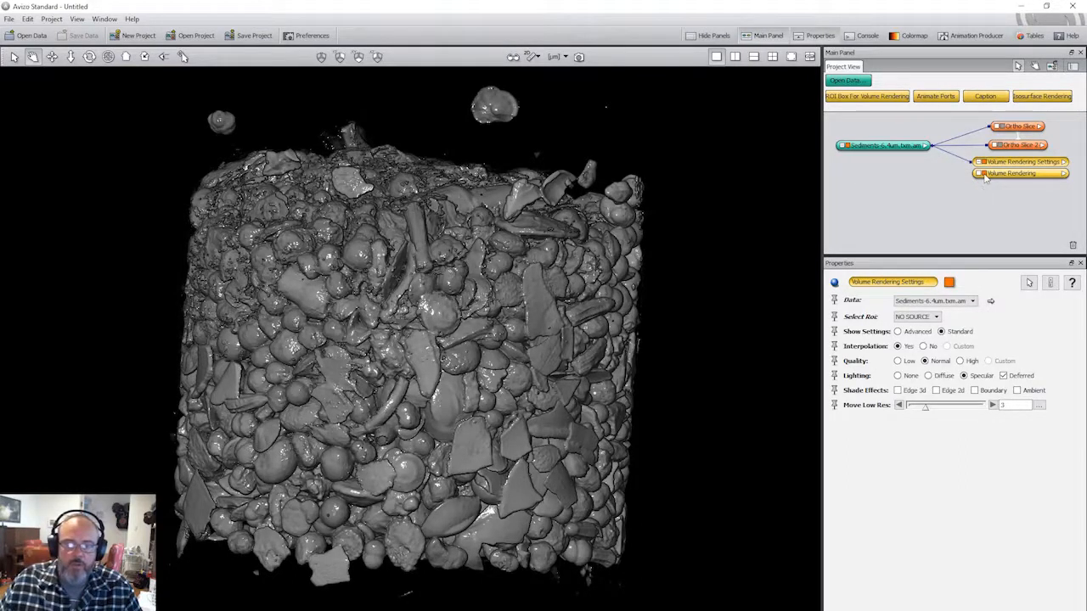
Hide the volume rendering and show both ortho slices crossing through the sediment
{"action": "left_click", "coordinate": [983, 173]}
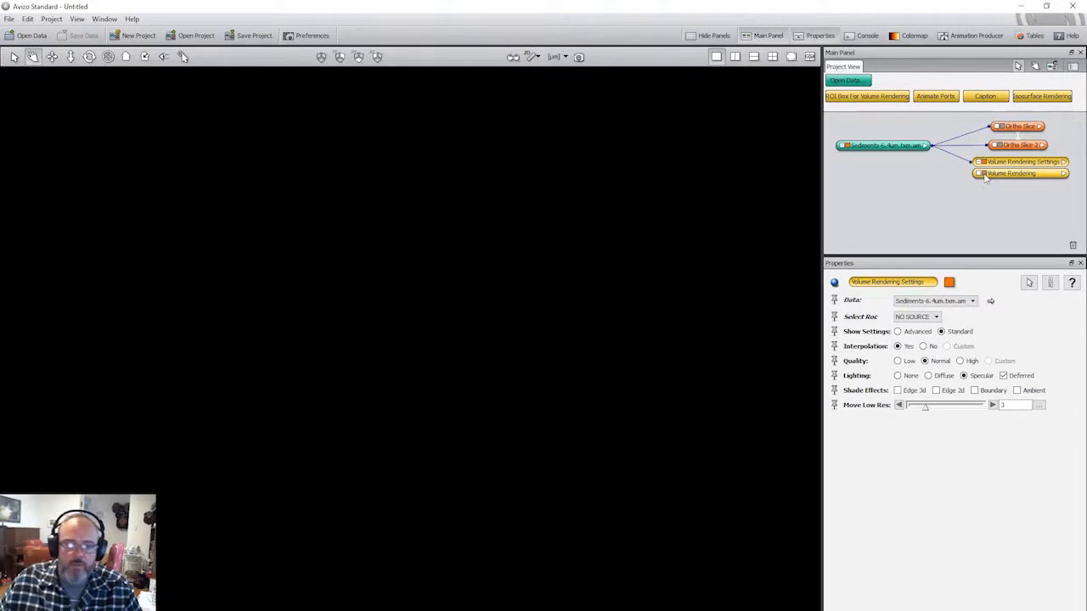
{"action": "left_click", "coordinate": [1001, 127]}
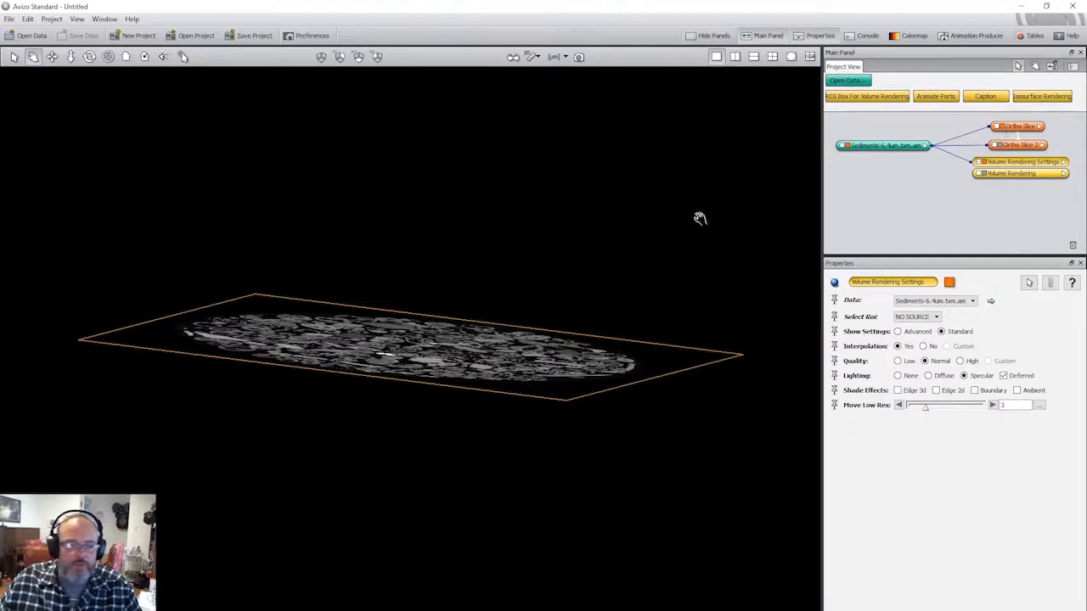
{"action": "left_click", "coordinate": [1001, 146]}
{"action": "left_click_drag", "start_coordinate": [372, 355], "coordinate": [265, 288]}
{"action": "left_click_drag", "start_coordinate": [462, 296], "coordinate": [225, 238]}
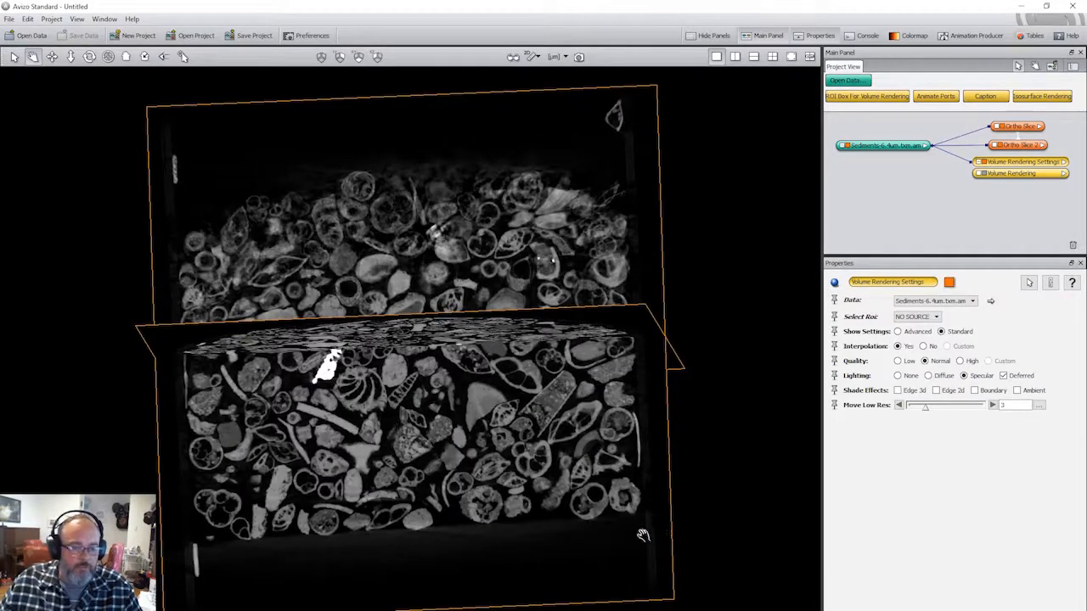
{"action": "left_click_drag", "start_coordinate": [380, 350], "coordinate": [424, 358]}
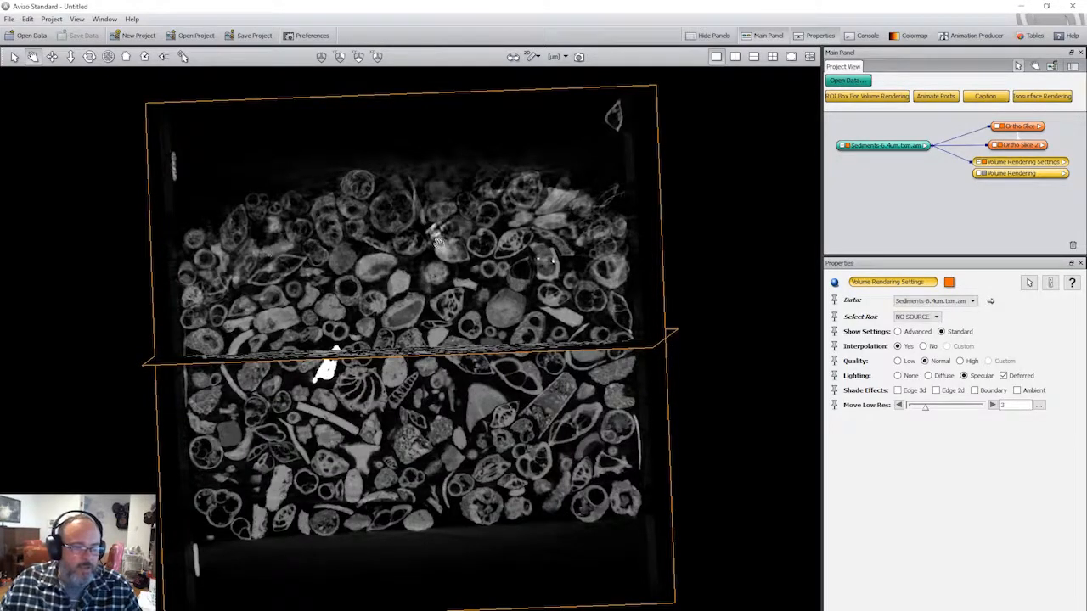
{"action": "left_click_drag", "start_coordinate": [365, 329], "coordinate": [418, 310]}
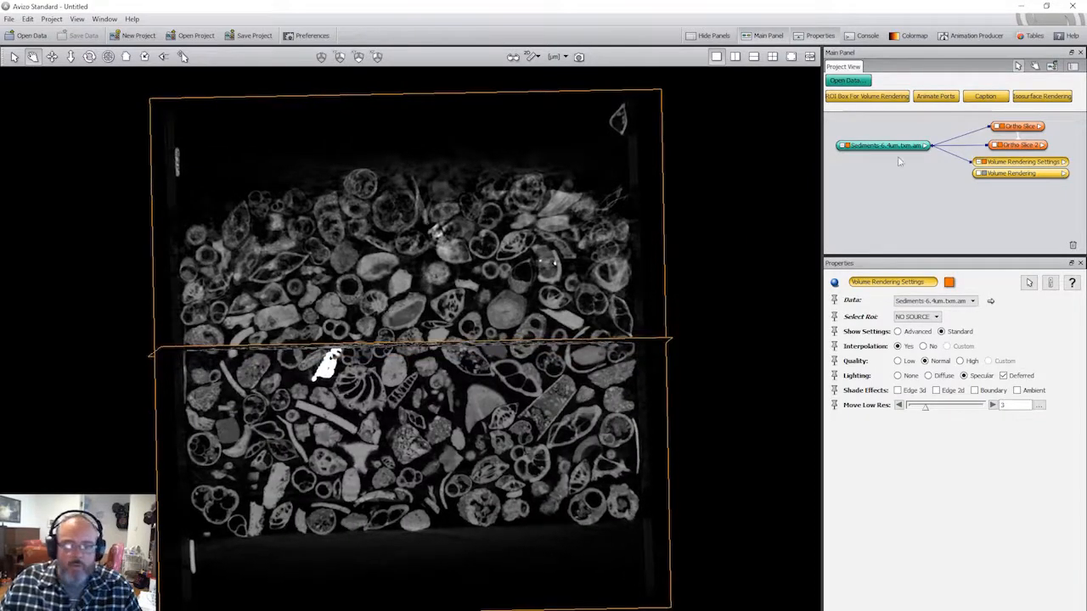
Hide the first ortho slice and view the second, vertical slice face-on at a larger scale
{"action": "left_click", "coordinate": [999, 126]}
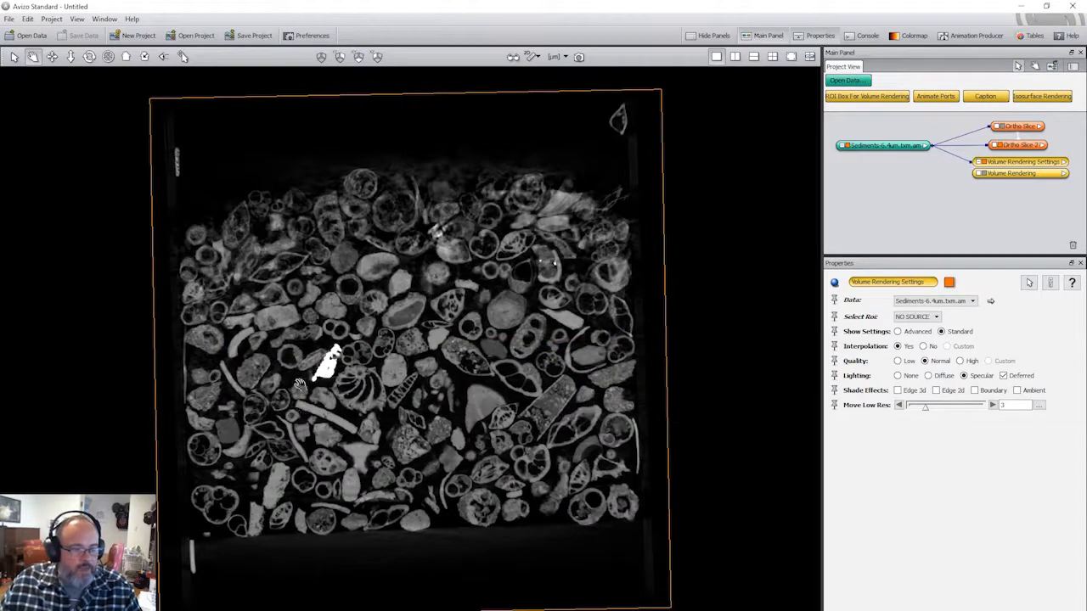
{"action": "left_click_drag", "start_coordinate": [403, 330], "coordinate": [409, 248]}
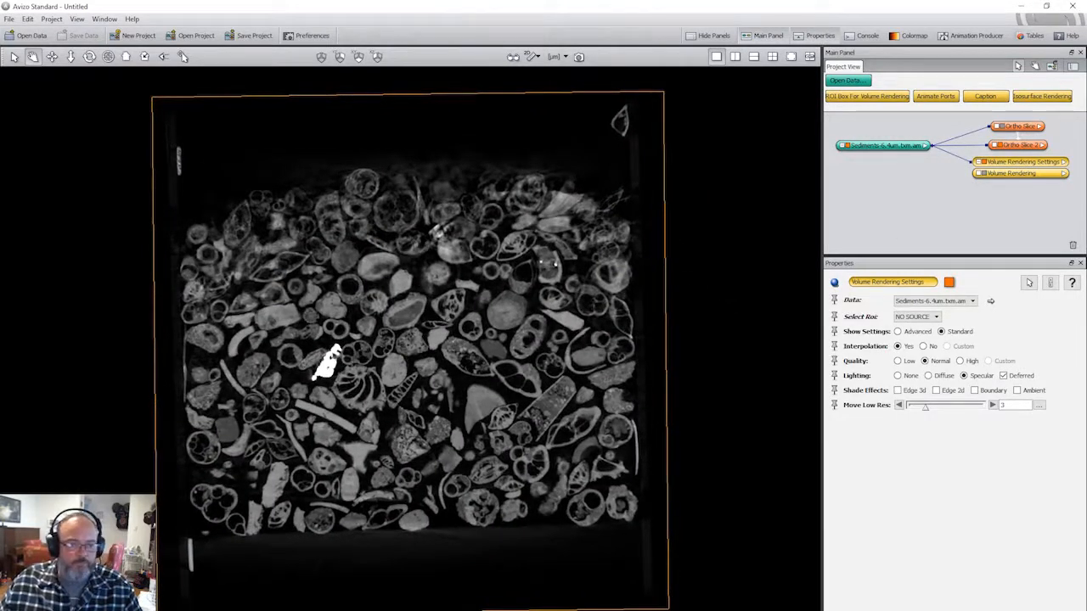
{"action": "left_click_drag", "start_coordinate": [551, 265], "coordinate": [390, 101]}
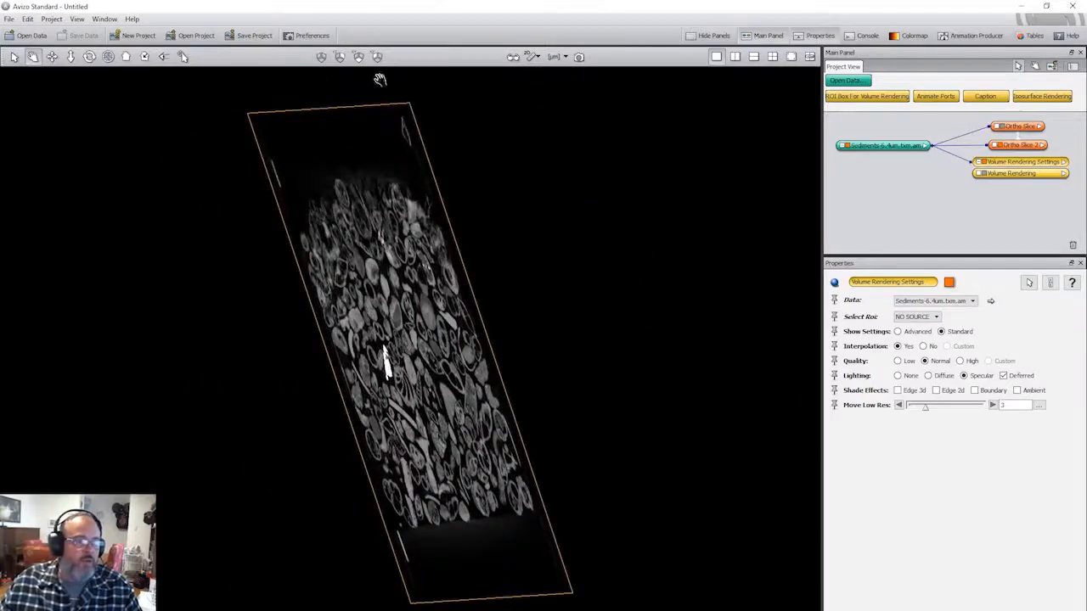
{"action": "left_click", "coordinate": [360, 58]}
{"action": "left_click", "coordinate": [377, 57]}
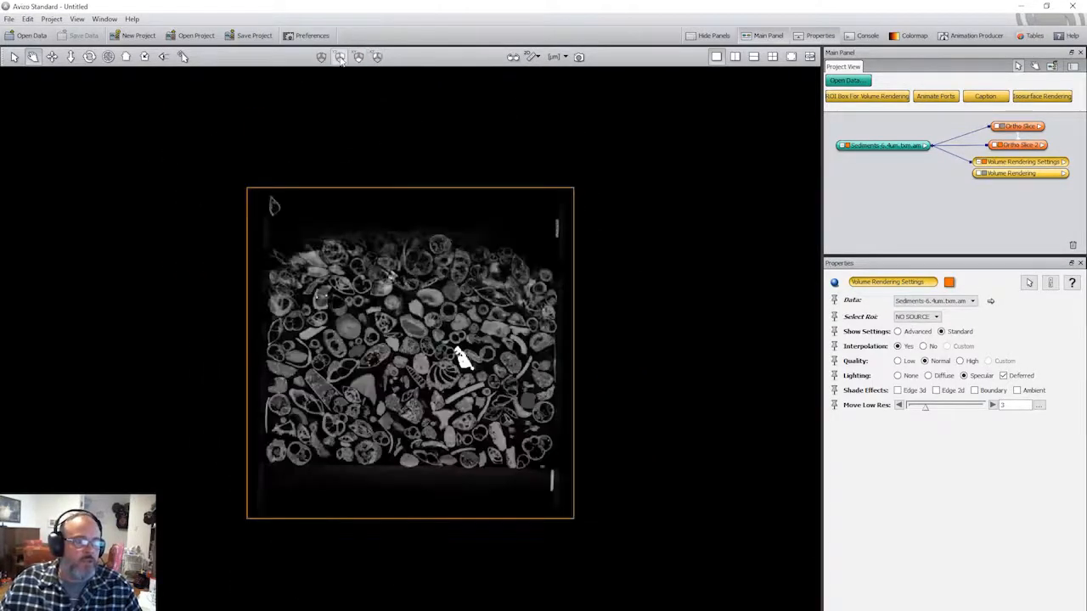
{"action": "scroll", "coordinate": [426, 270], "scroll_direction": "up", "scroll_amount": 5}
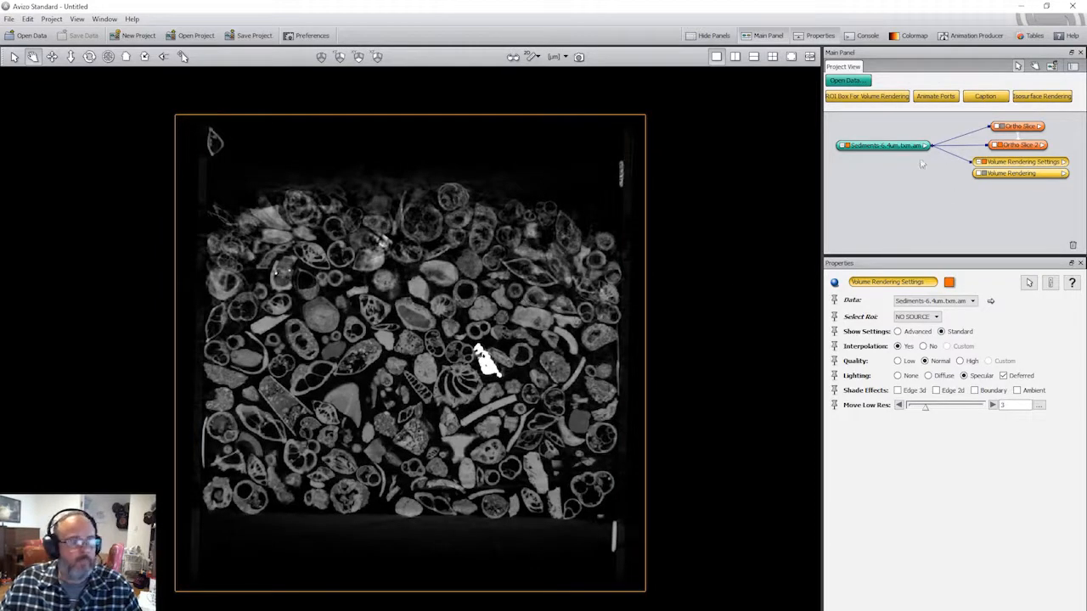
Attach an Extract Subvolume module to the sediments data and place it below the data module in the project graph
{"action": "left_click", "coordinate": [907, 193]}
{"action": "left_click_drag", "start_coordinate": [888, 148], "coordinate": [889, 137]}
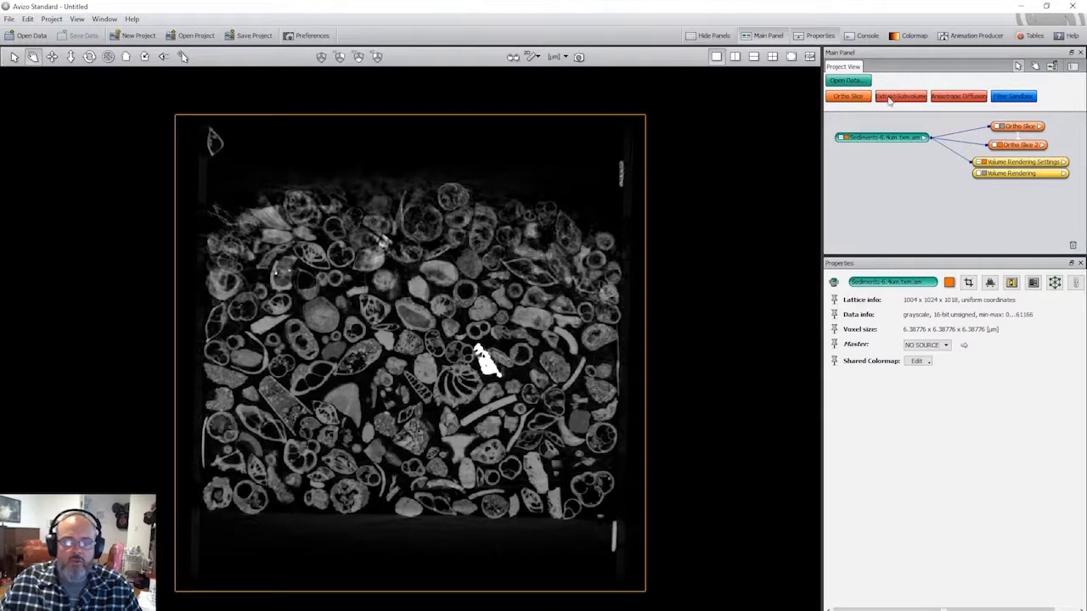
{"action": "right_click", "coordinate": [891, 142]}
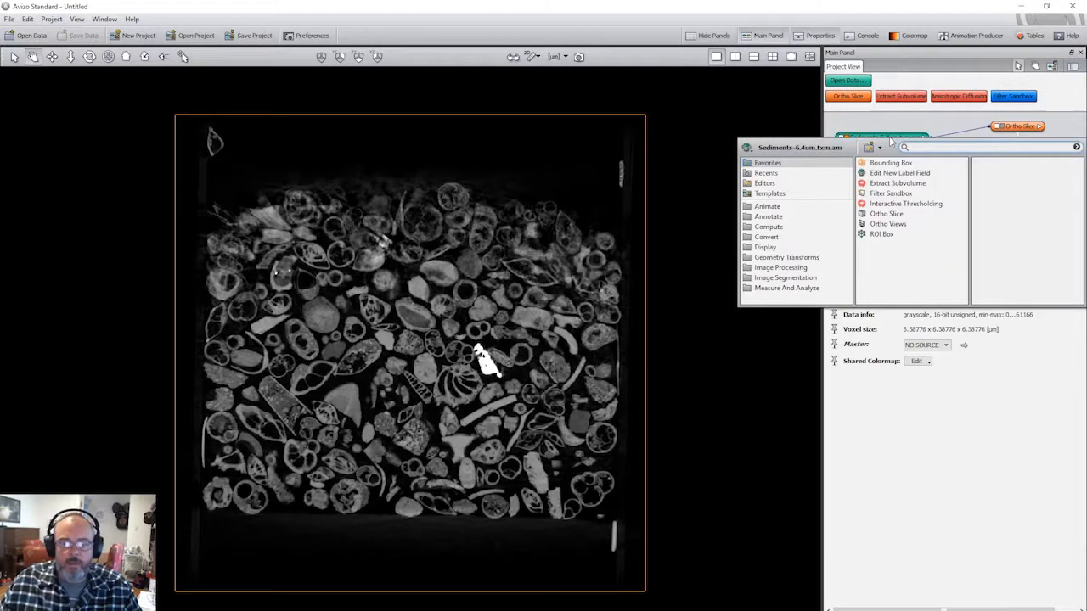
{"action": "left_click", "coordinate": [893, 184]}
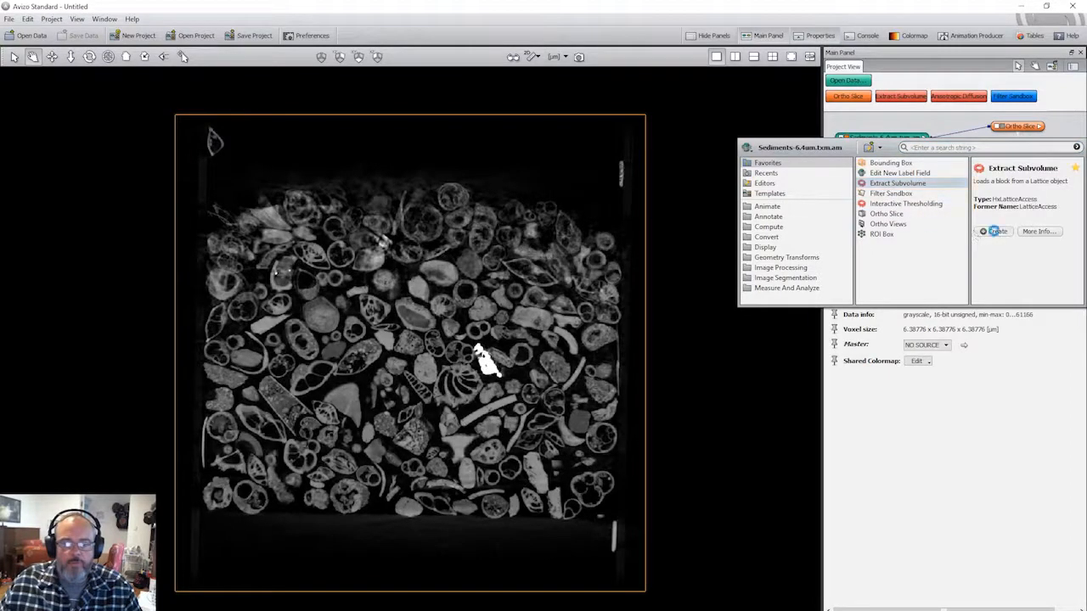
{"action": "left_click", "coordinate": [991, 232]}
{"action": "left_click_drag", "start_coordinate": [943, 193], "coordinate": [875, 190]}
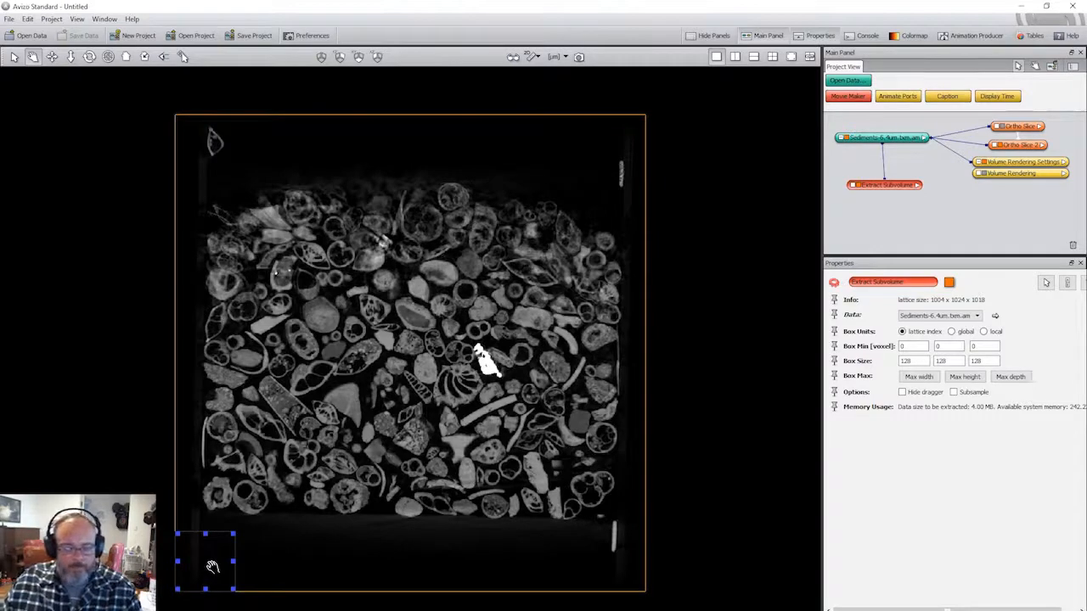
Switch the viewer to perspective projection with the whole slice and the three-dimensional extraction box in view
{"action": "scroll", "coordinate": [276, 545], "scroll_direction": "down", "scroll_amount": 3}
{"action": "scroll", "coordinate": [280, 546], "scroll_direction": "down", "scroll_amount": 2}
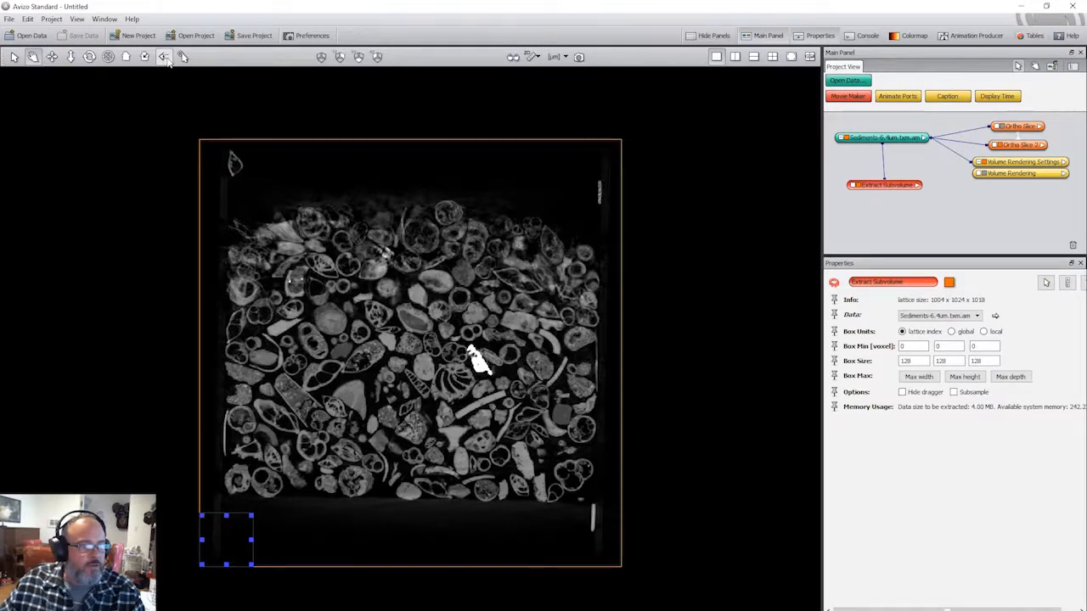
{"action": "left_click", "coordinate": [163, 57]}
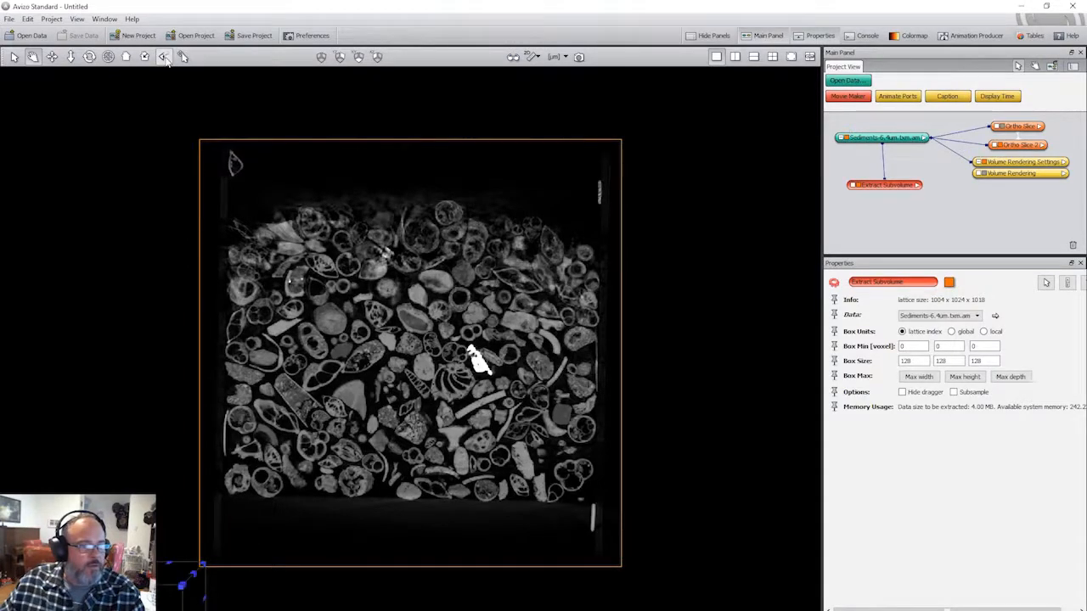
{"action": "scroll", "coordinate": [310, 432], "scroll_direction": "down", "scroll_amount": 8}
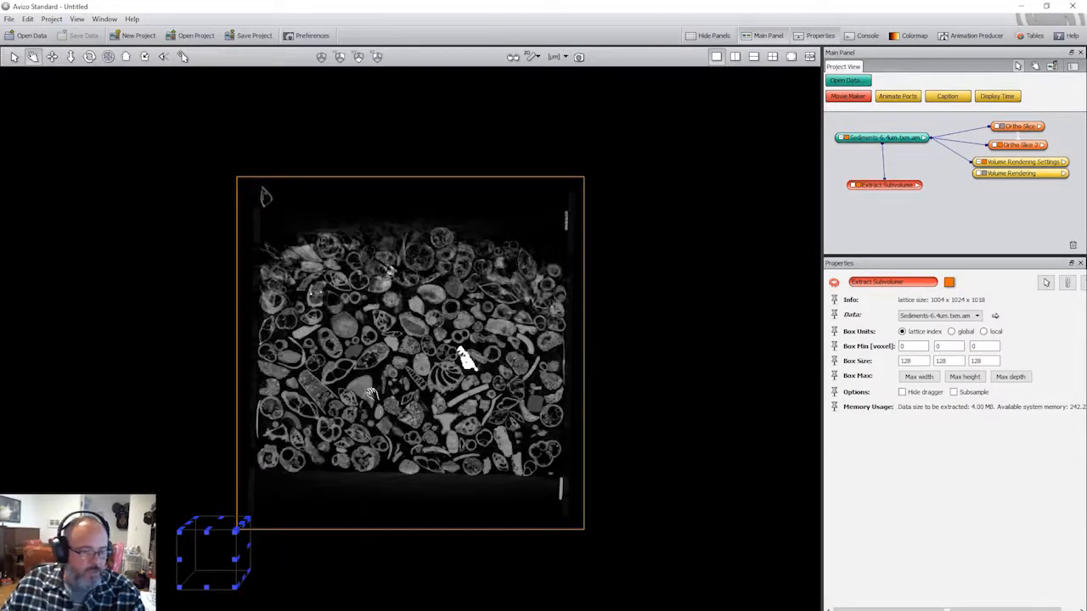
Switch the viewer to orthographic projection and view the xz ortho slice and extraction box face-on
{"action": "left_click_drag", "start_coordinate": [374, 393], "coordinate": [440, 343]}
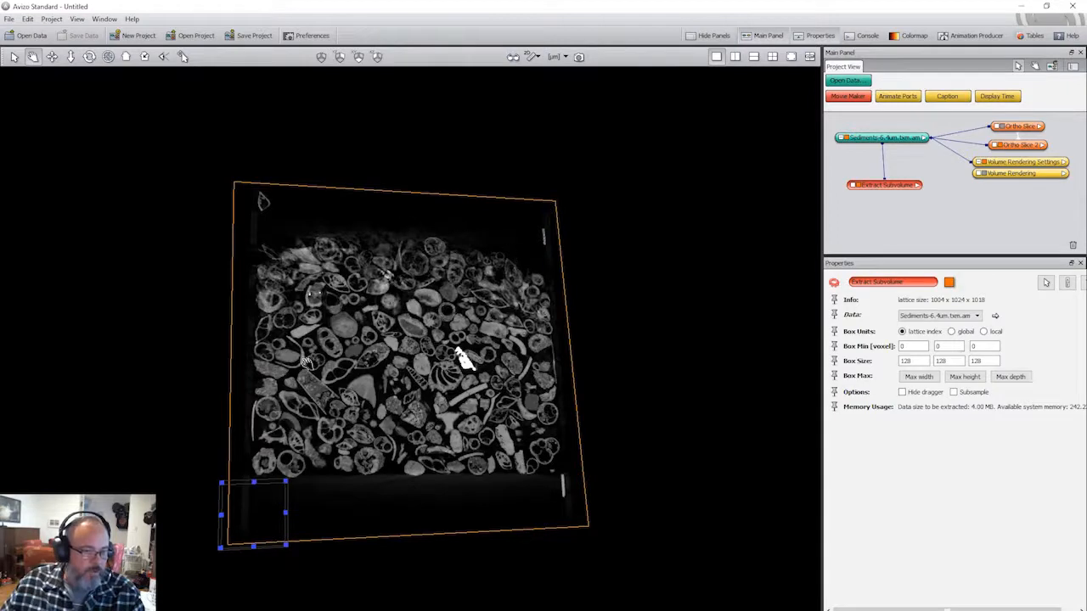
{"action": "left_click", "coordinate": [164, 57]}
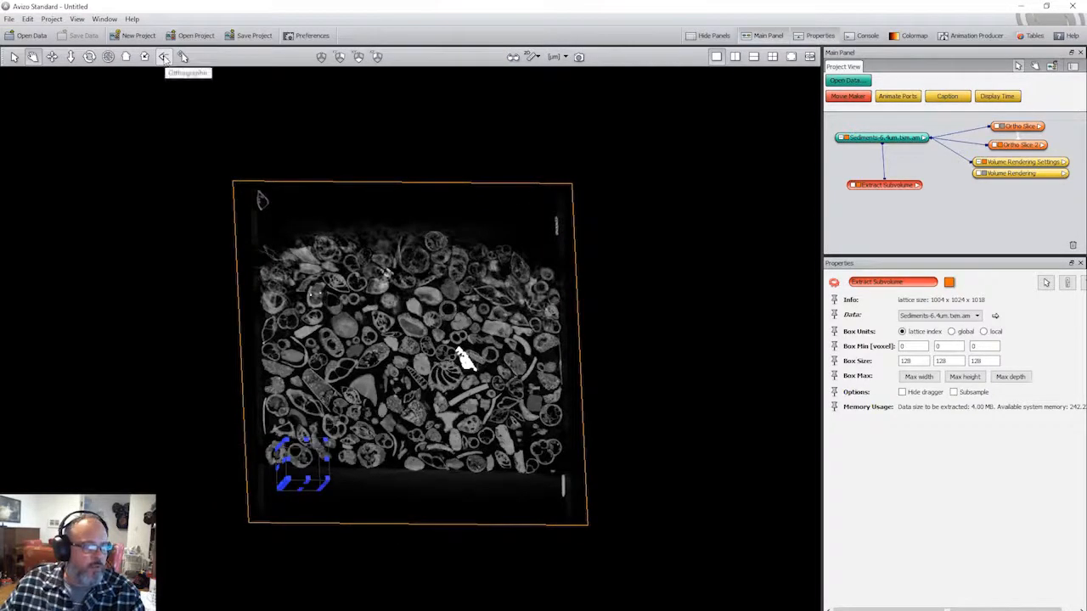
{"action": "left_click", "coordinate": [378, 57]}
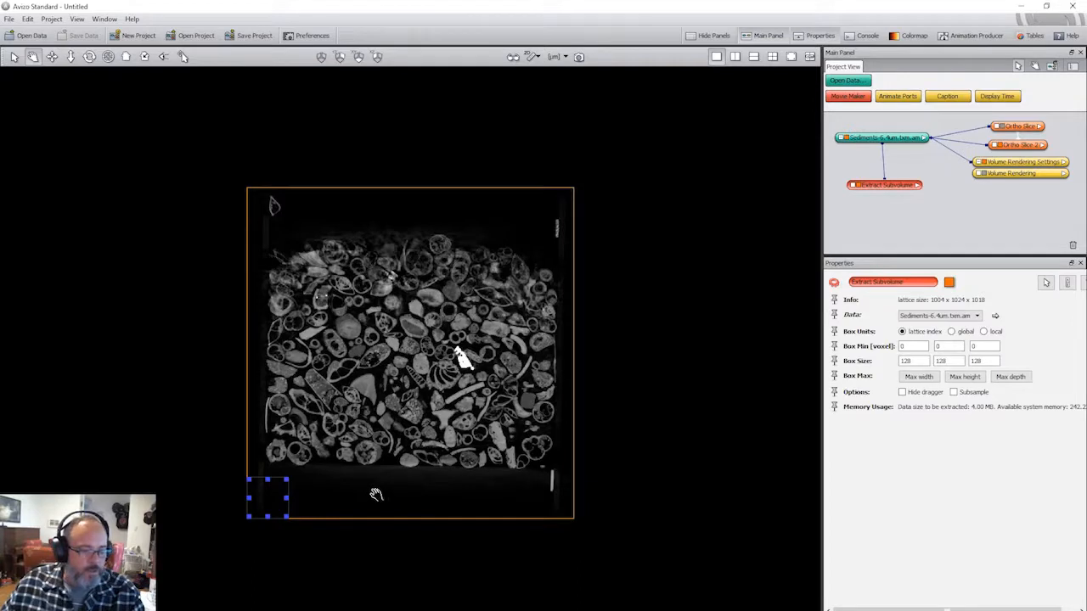
Resize the extraction box over the middle of the sediment in the xz plane, about 355 by 348 voxels
{"action": "key", "text": "Escape"}
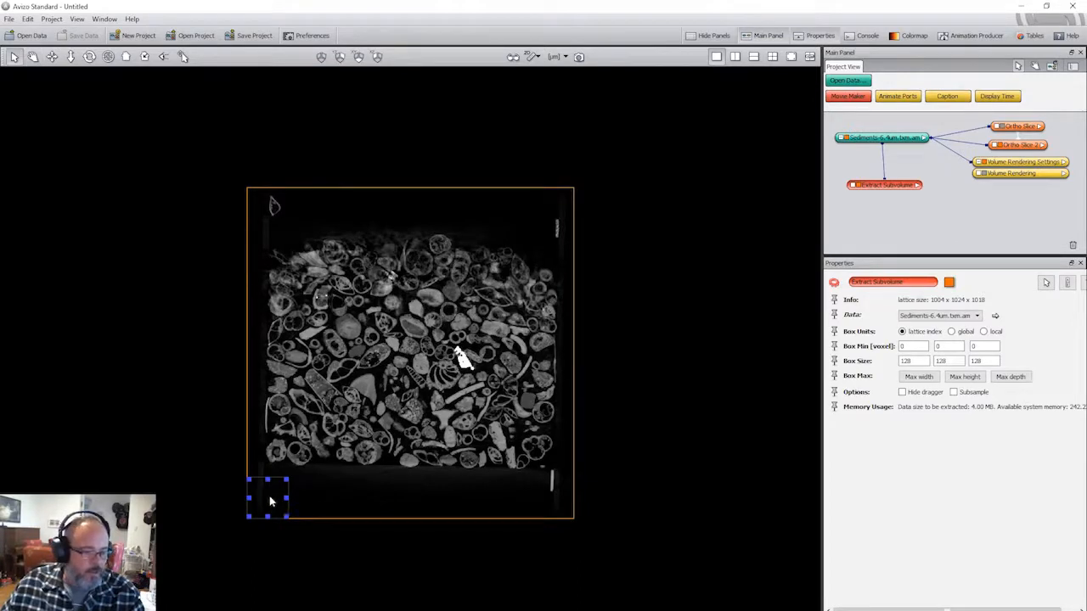
{"action": "left_click_drag", "start_coordinate": [296, 471], "coordinate": [457, 414]}
{"action": "left_click_drag", "start_coordinate": [388, 335], "coordinate": [348, 308]}
{"action": "left_click_drag", "start_coordinate": [458, 308], "coordinate": [462, 309]}
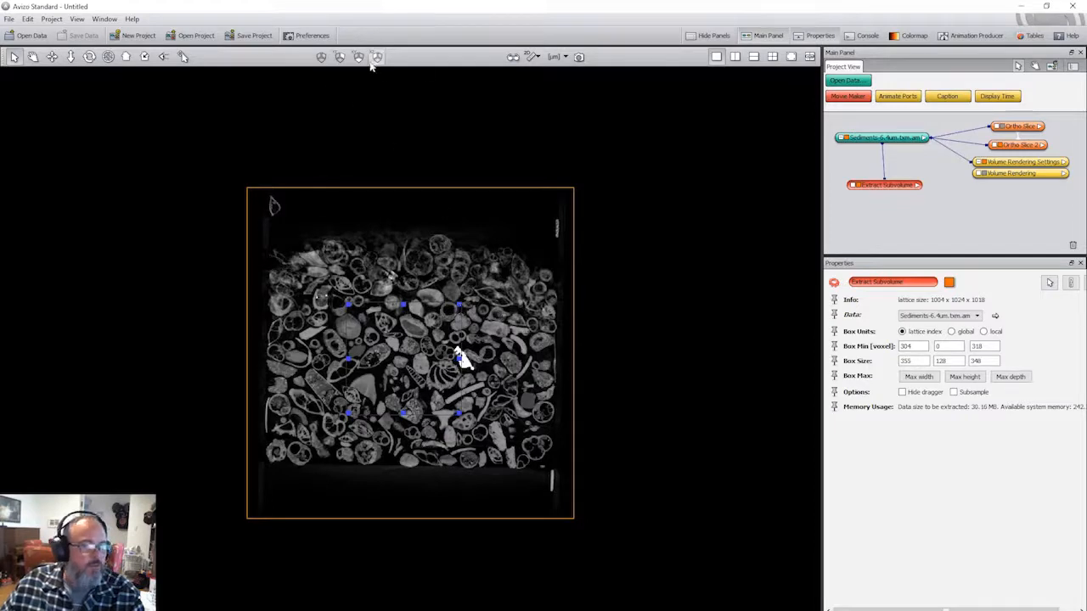
View the slice edge-on and resize the extraction box to span both sides of it, about 358 voxels along y
{"action": "left_click", "coordinate": [359, 57]}
{"action": "left_click_drag", "start_coordinate": [399, 220], "coordinate": [401, 312]}
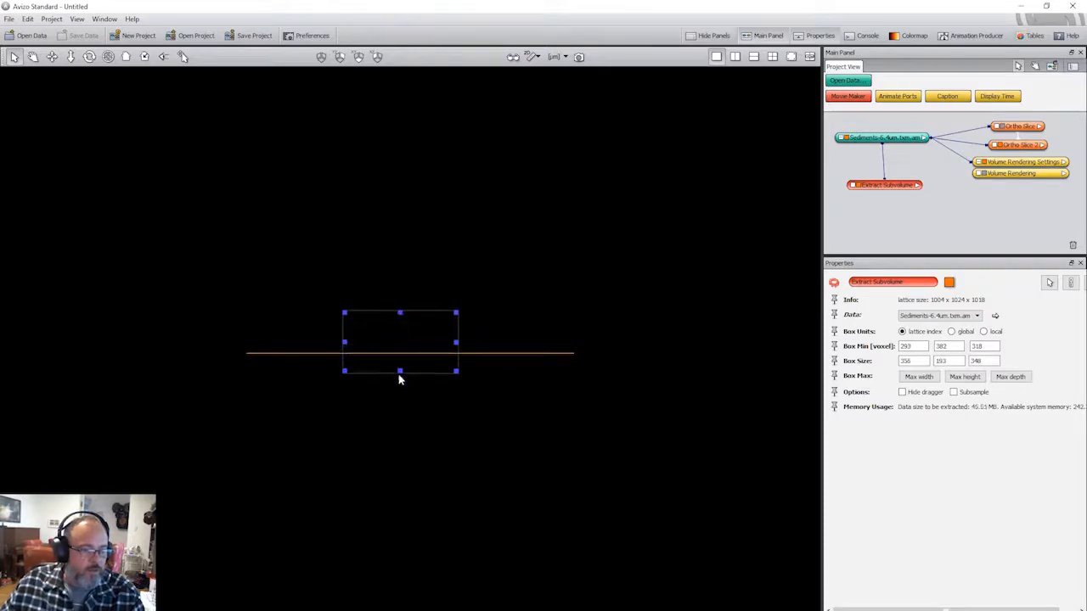
{"action": "left_click_drag", "start_coordinate": [402, 376], "coordinate": [404, 414]}
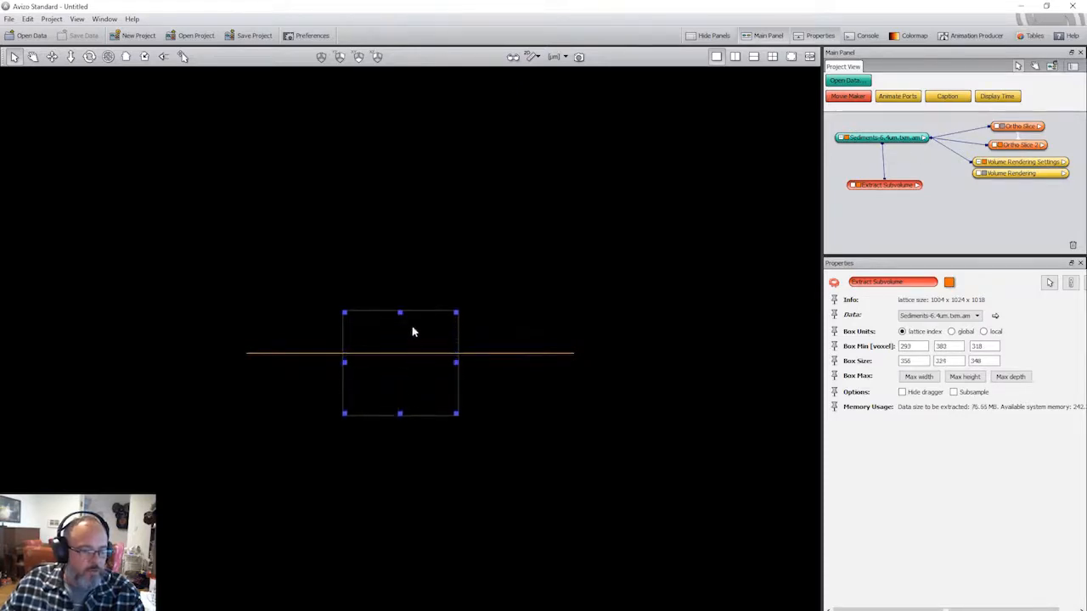
{"action": "left_click_drag", "start_coordinate": [401, 314], "coordinate": [400, 302]}
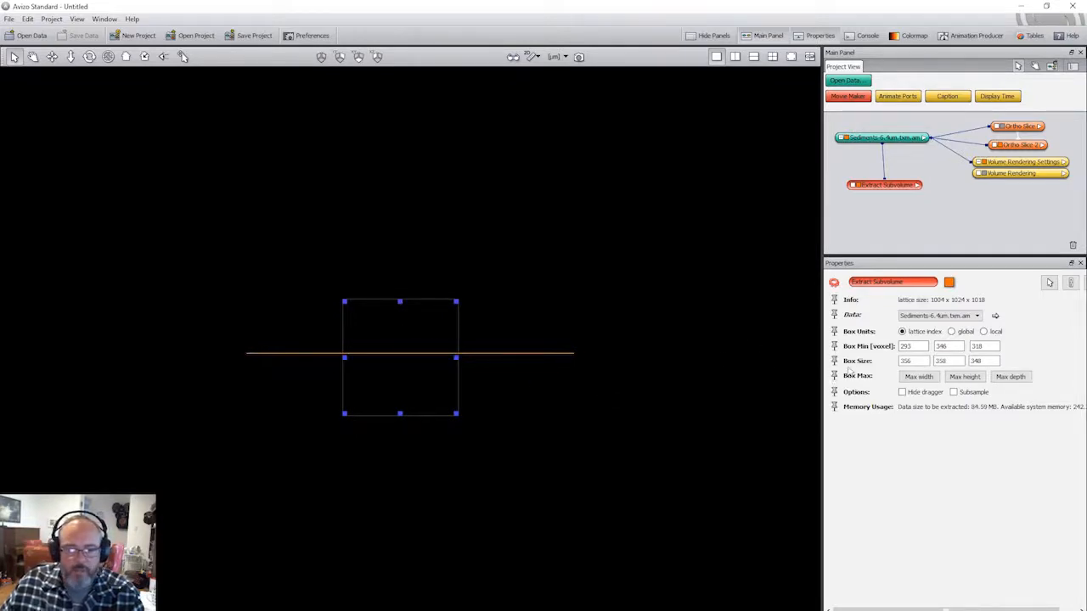
Set the extraction box size to 350 × 350 × 350 voxels
{"action": "double_click", "coordinate": [905, 361]}
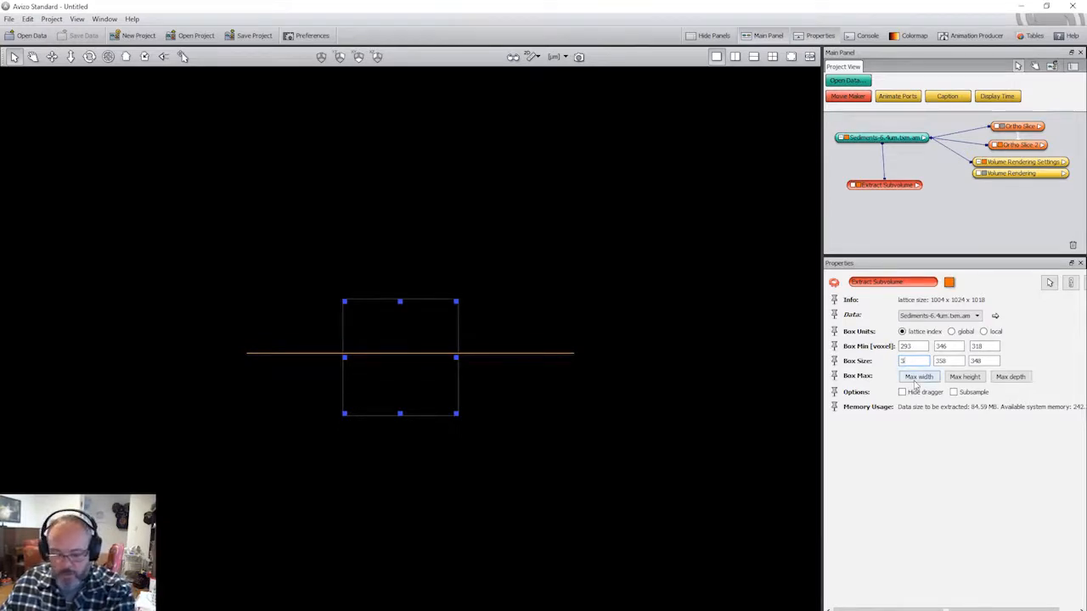
{"action": "key", "text": "Return"}
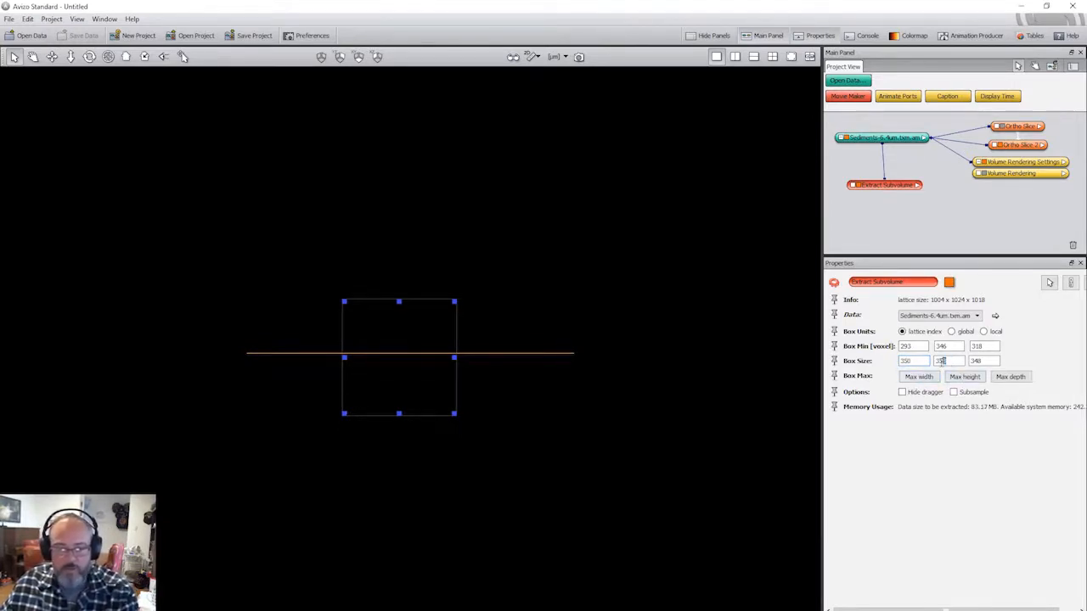
{"action": "type", "text": "35"}
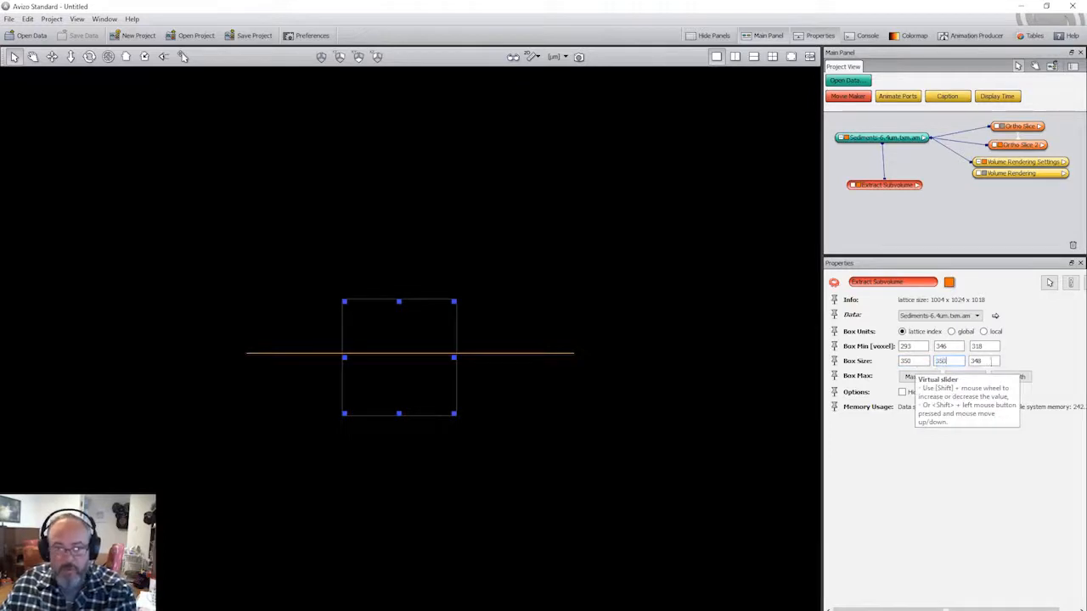
{"action": "type", "text": "0"}
{"action": "key", "text": "Return"}
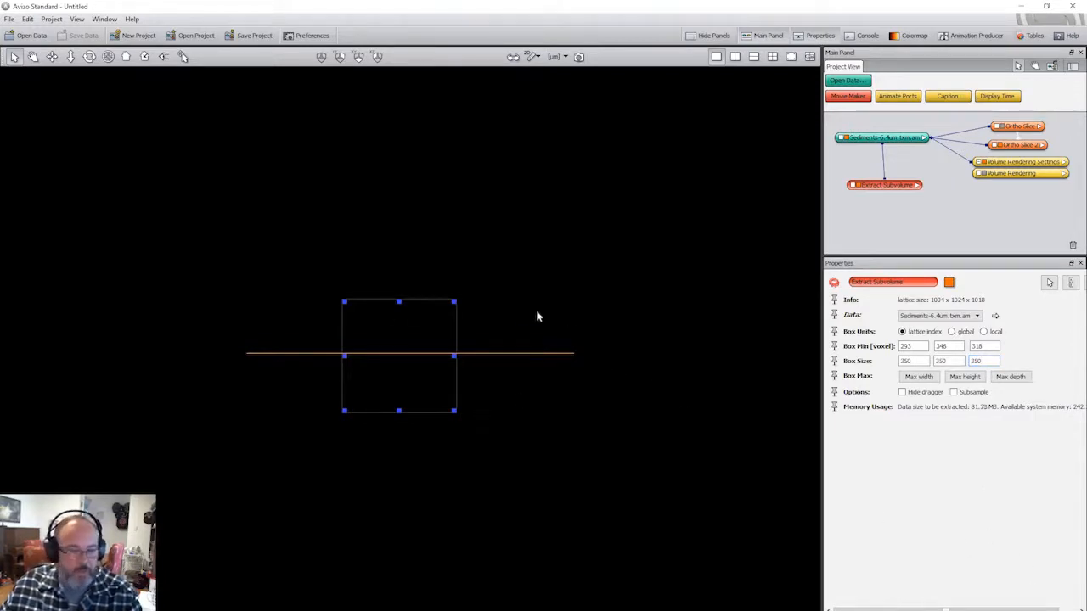
Extract the subvolume from the sediments data and place the resulting data module below Extract Subvolume in the project graph
{"action": "key", "text": "Escape"}
{"action": "left_click_drag", "start_coordinate": [400, 219], "coordinate": [497, 310]}
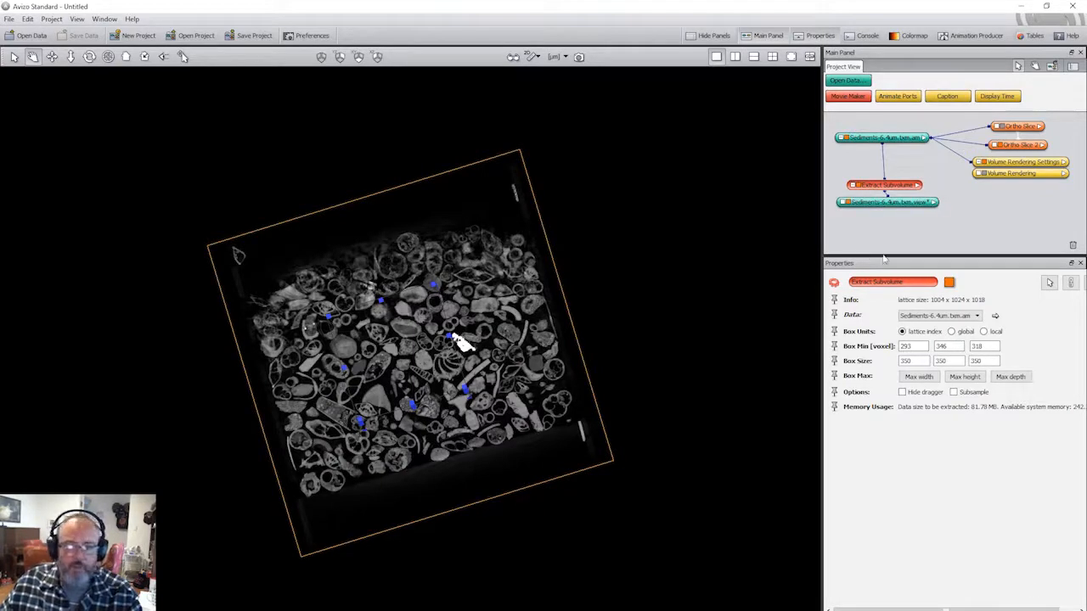
{"action": "left_click_drag", "start_coordinate": [889, 215], "coordinate": [887, 220]}
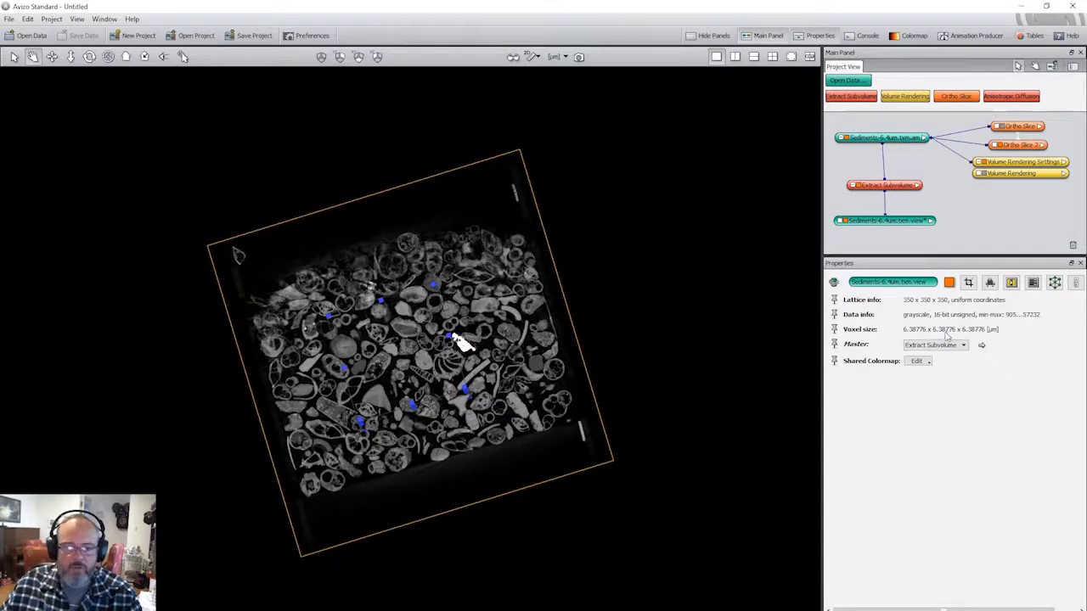
Disconnect the Extract Subvolume module from the original sediments data and from the extracted data
{"action": "mouse_move", "coordinate": [890, 192]}
{"action": "left_mouse_down"}
{"action": "mouse_move", "coordinate": [890, 179]}
{"action": "mouse_move", "coordinate": [896, 187]}
{"action": "left_mouse_up"}
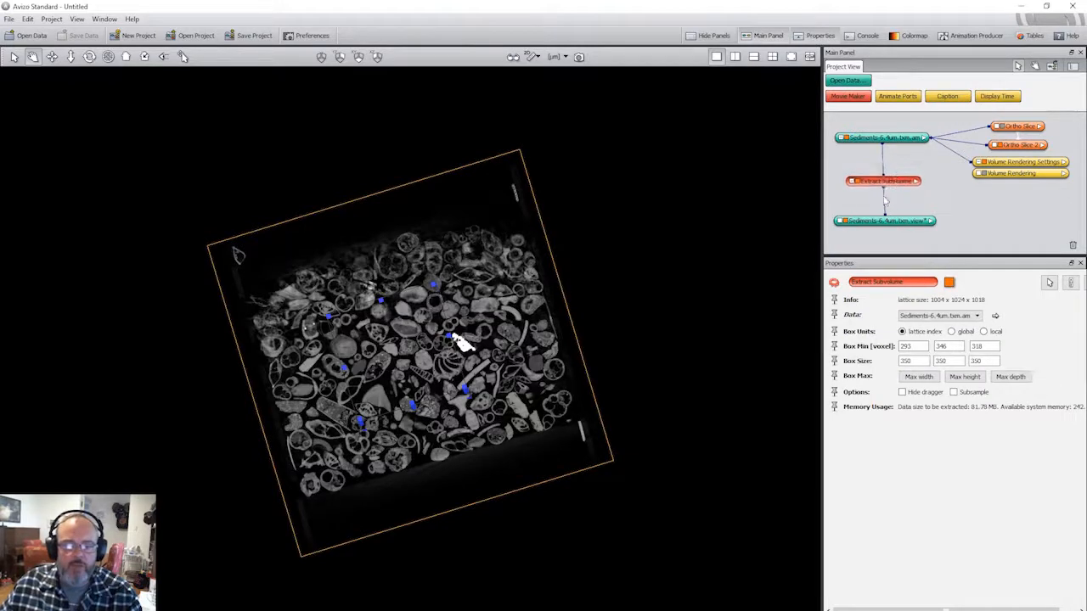
{"action": "left_click", "coordinate": [883, 163]}
{"action": "key", "text": "Delete"}
{"action": "mouse_move", "coordinate": [888, 181]}
{"action": "left_mouse_down"}
{"action": "mouse_move", "coordinate": [878, 201]}
{"action": "mouse_move", "coordinate": [878, 179]}
{"action": "left_mouse_up"}
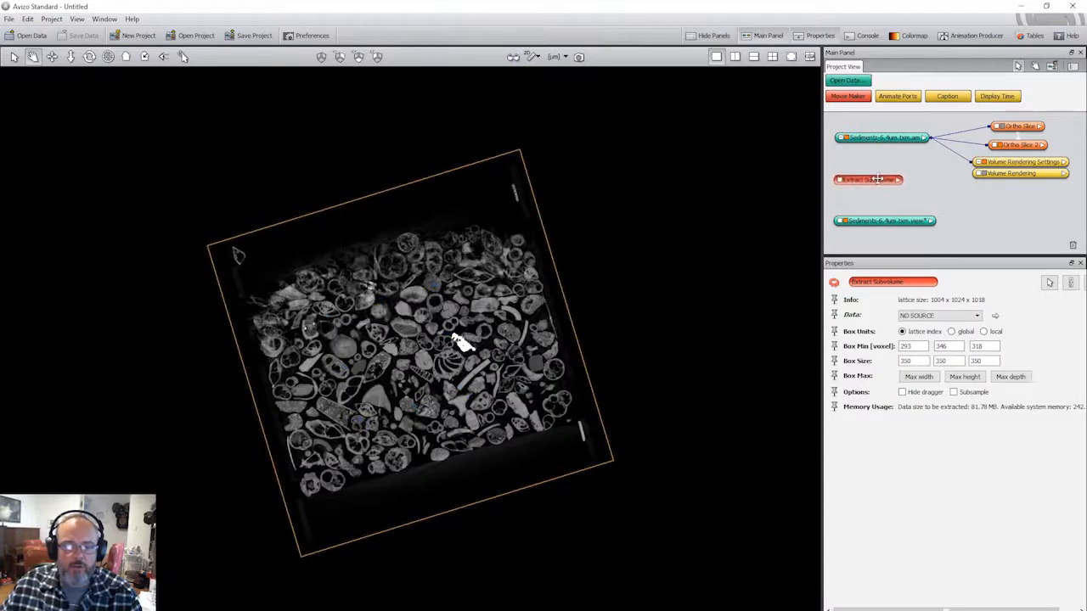
Place the extracted data module directly beneath the disconnected Extract Subvolume module in the project graph
{"action": "left_click_drag", "start_coordinate": [892, 220], "coordinate": [890, 195]}
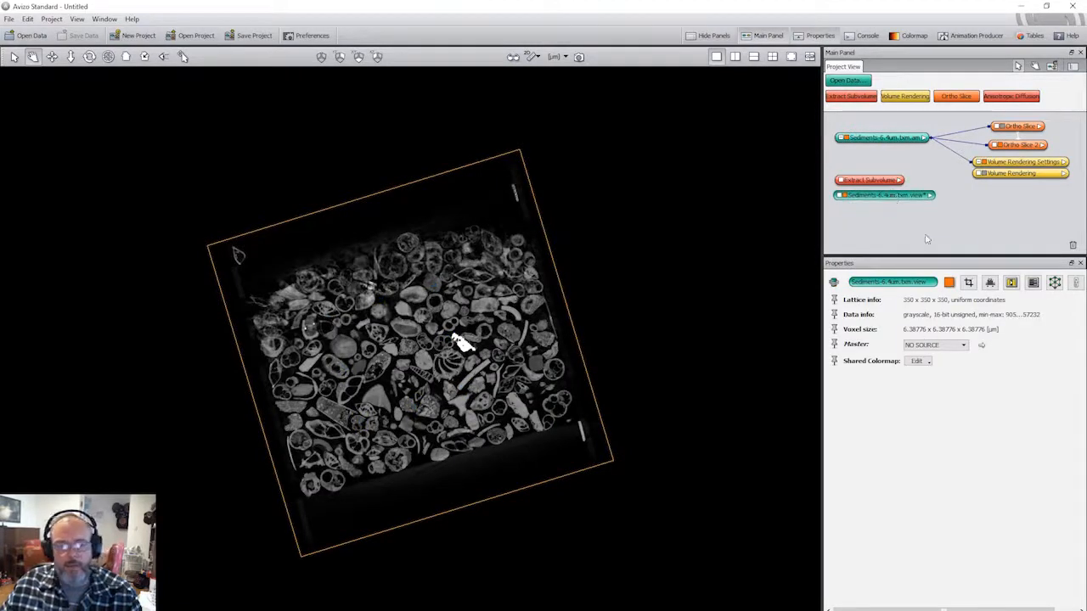
{"action": "left_click", "coordinate": [866, 182]}
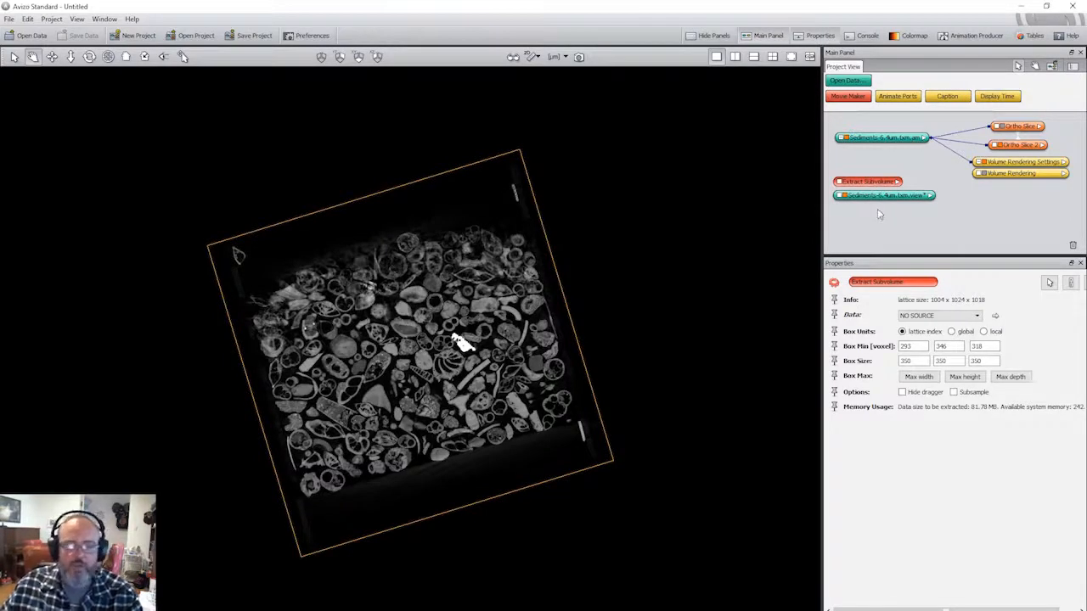
{"action": "left_click", "coordinate": [878, 197]}
{"action": "left_click_drag", "start_coordinate": [877, 198], "coordinate": [876, 201]}
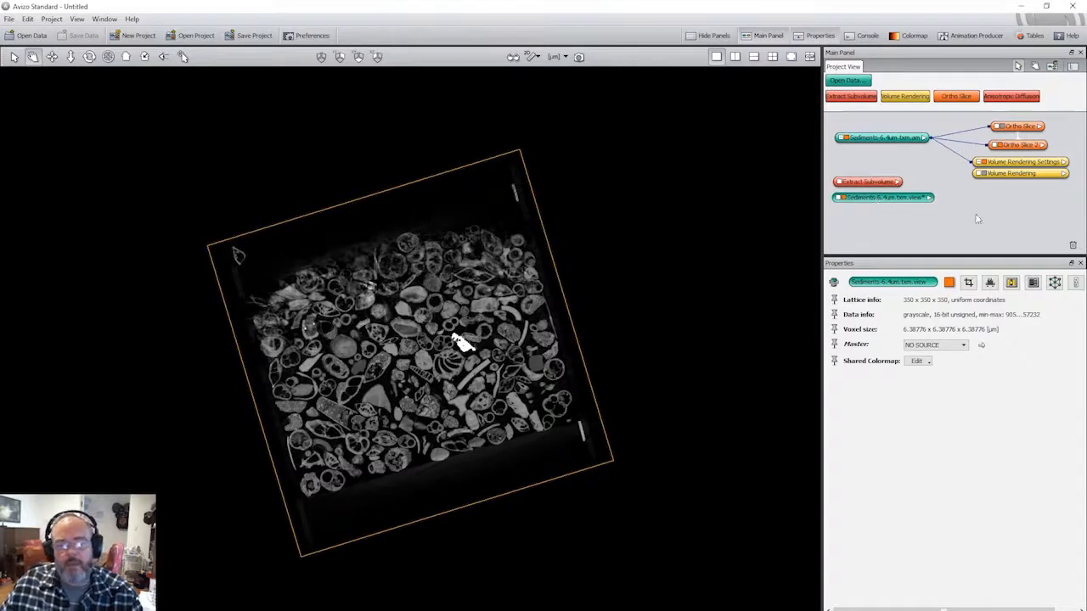
Reconnect the volume rendering settings and Ortho Slice 2 to the extracted subvolume, and move the slice module beside it with the slice shown face-on
{"action": "left_click_drag", "start_coordinate": [1007, 166], "coordinate": [931, 198]}
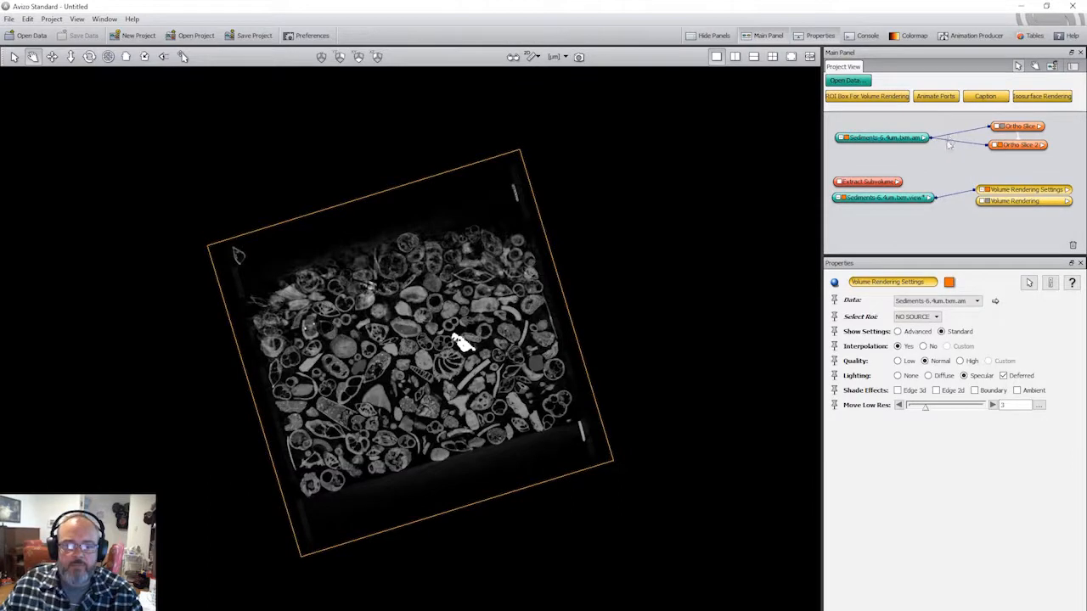
{"action": "left_click_drag", "start_coordinate": [945, 140], "coordinate": [932, 198]}
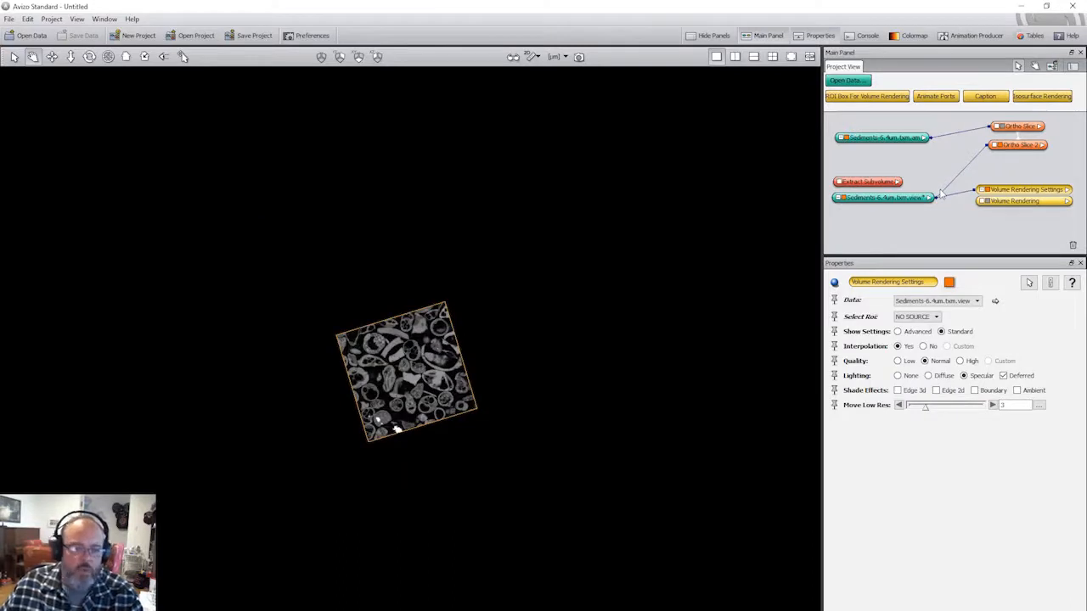
{"action": "left_click", "coordinate": [376, 57]}
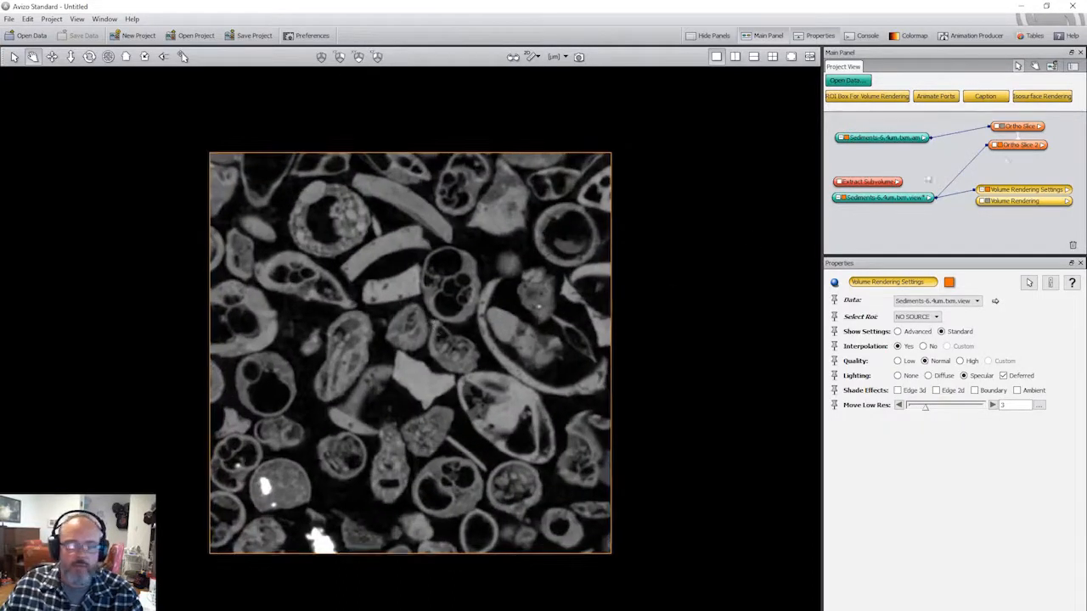
{"action": "left_click_drag", "start_coordinate": [1019, 147], "coordinate": [1027, 204]}
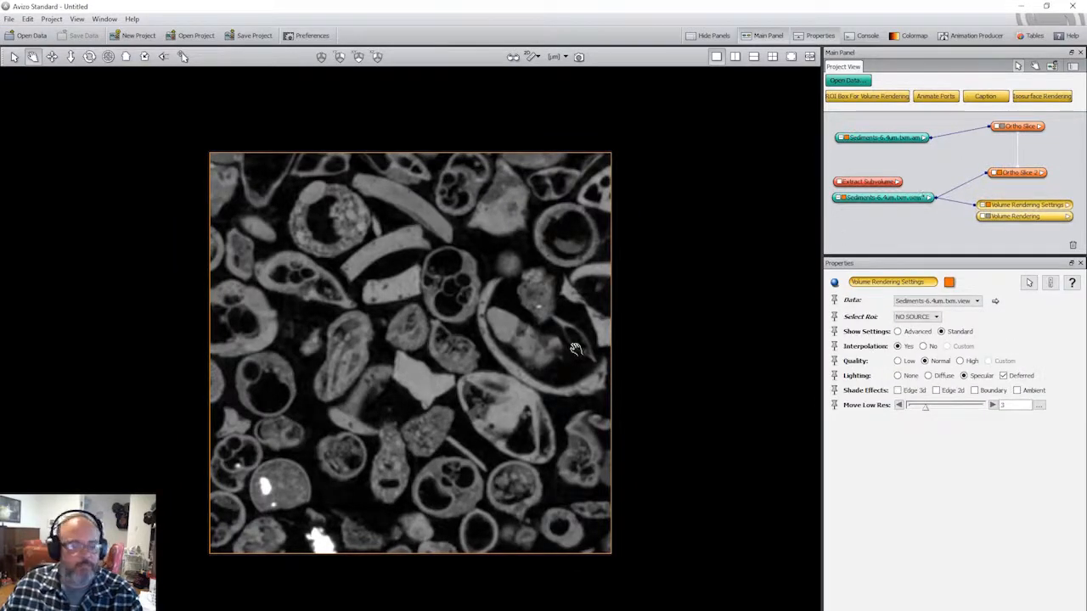
{"action": "scroll", "coordinate": [456, 386], "scroll_direction": "up", "scroll_amount": 4}
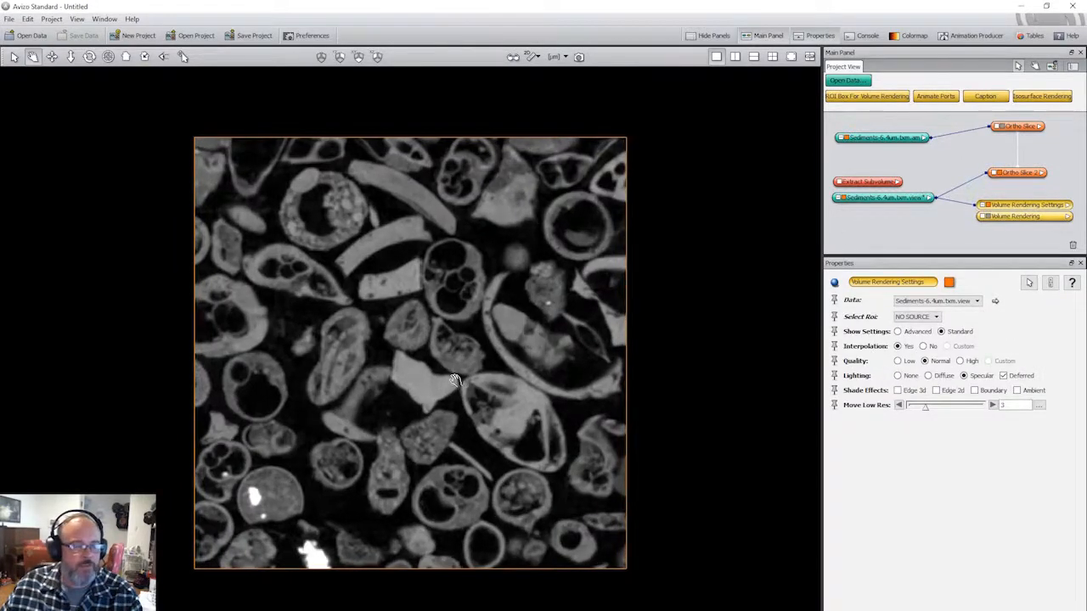
{"action": "scroll", "coordinate": [456, 382], "scroll_direction": "down", "scroll_amount": 1}
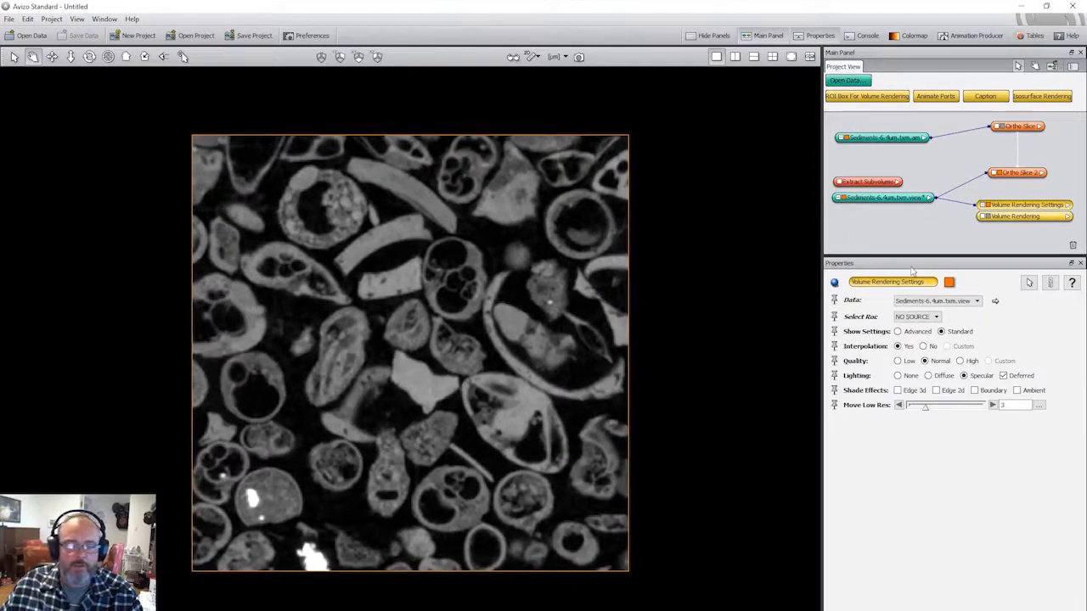
Set Ortho Slice 2 to slice number 142 of the extracted subvolume
{"action": "left_click", "coordinate": [887, 199]}
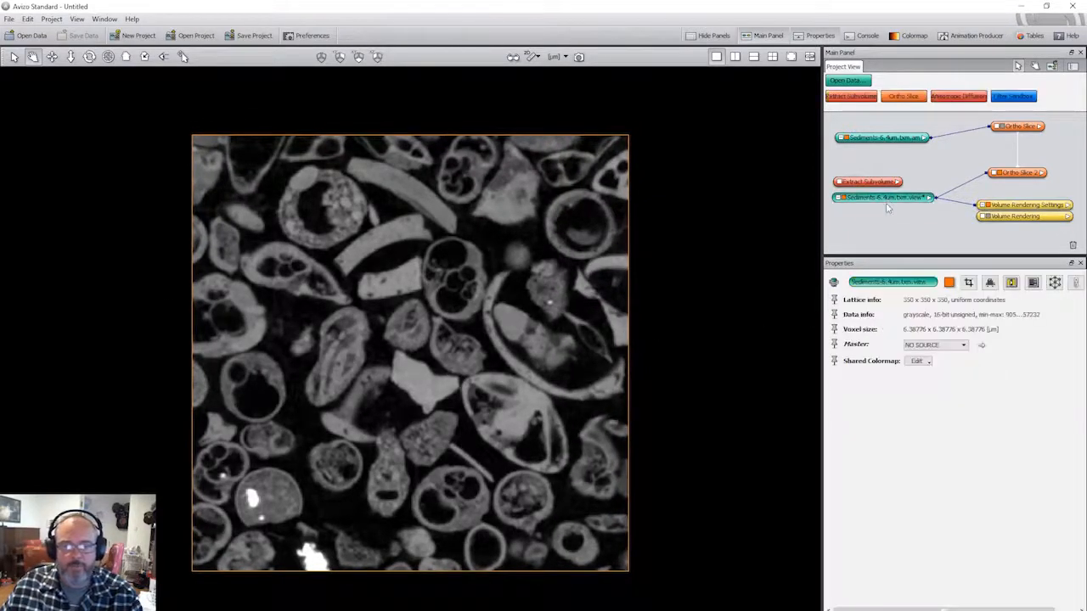
{"action": "left_click", "coordinate": [1019, 173]}
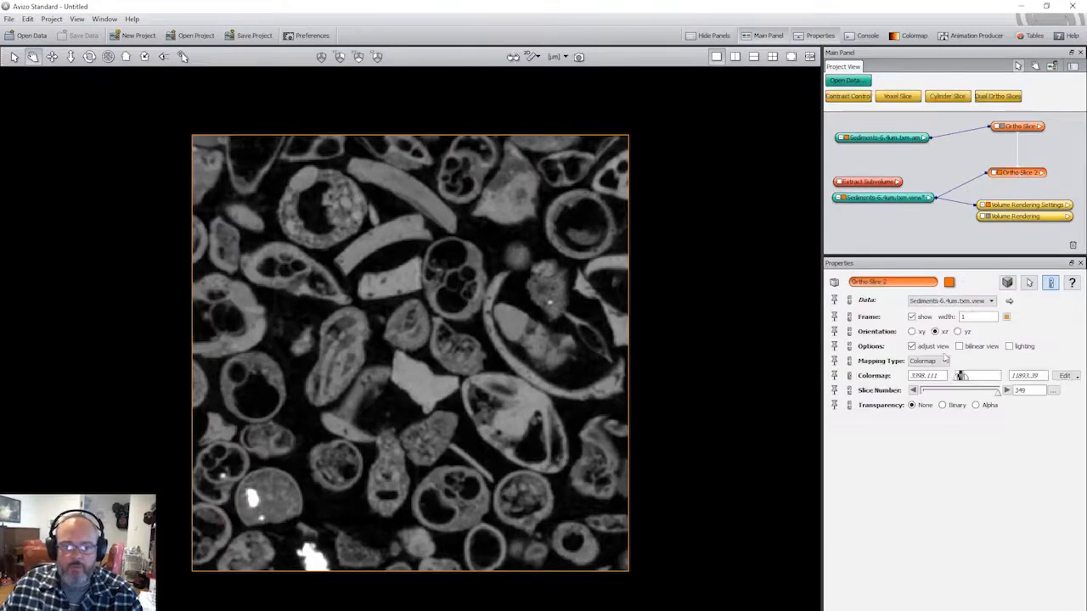
{"action": "left_click_drag", "start_coordinate": [994, 396], "coordinate": [954, 396]}
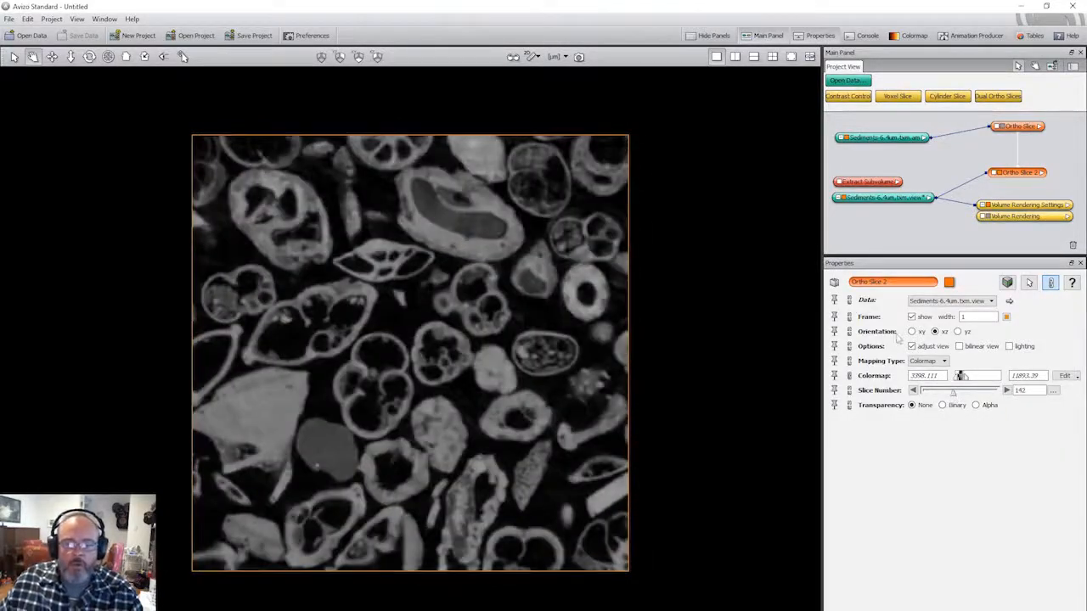
{"action": "left_click", "coordinate": [898, 228]}
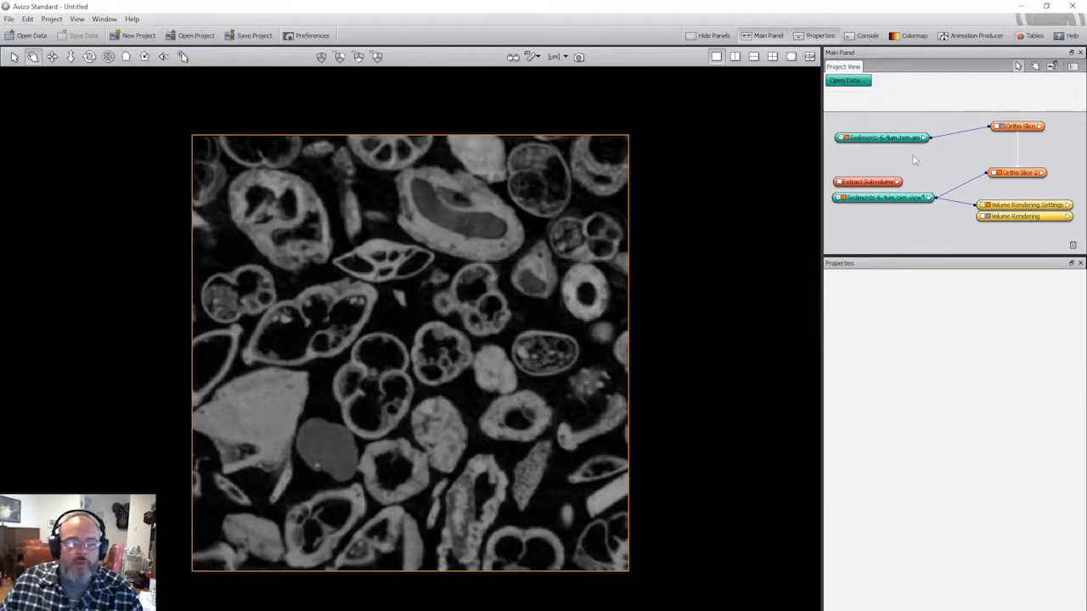
{"action": "left_click", "coordinate": [880, 183]}
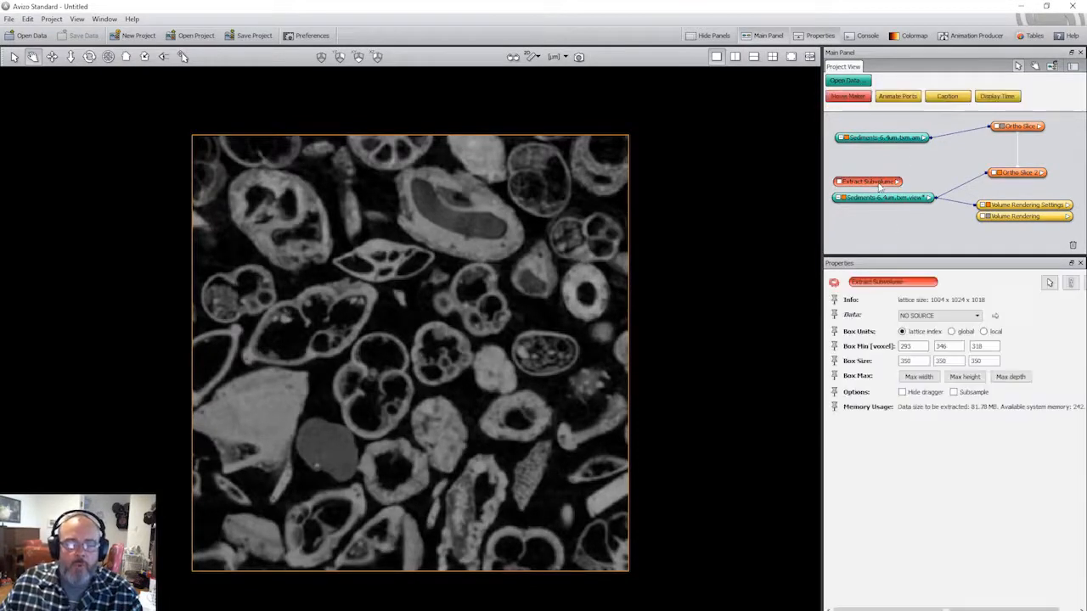
{"action": "left_click_drag", "start_coordinate": [876, 184], "coordinate": [875, 186]}
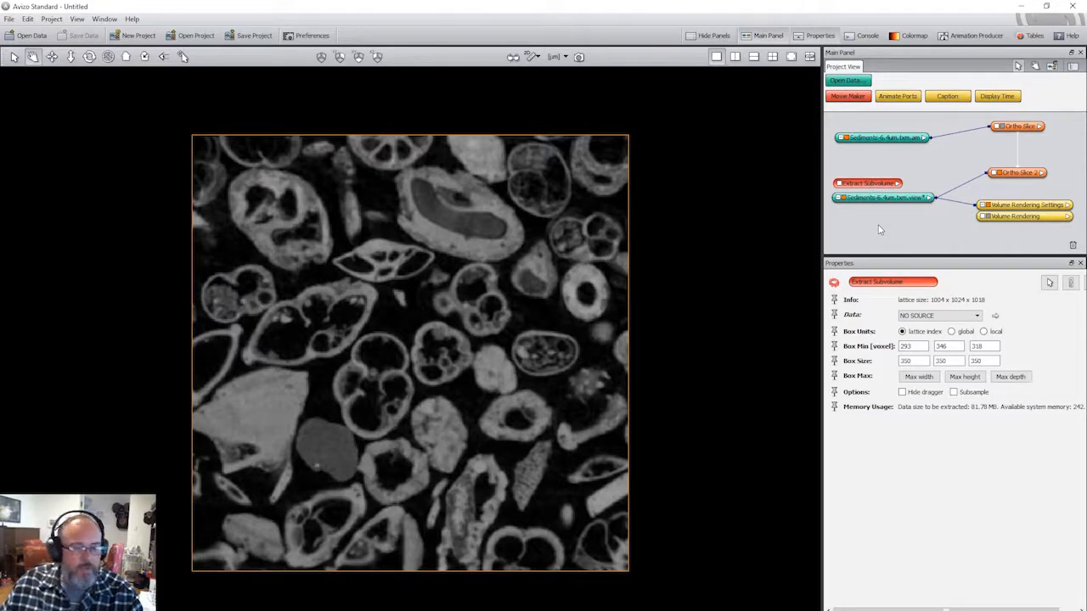
{"action": "left_click", "coordinate": [888, 229]}
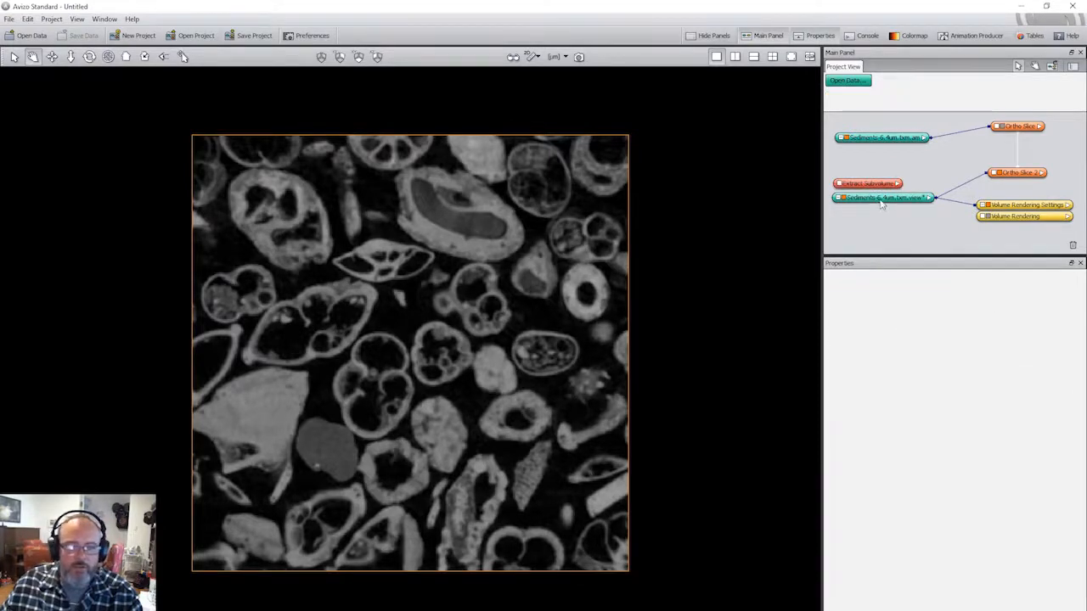
{"action": "left_click_drag", "start_coordinate": [883, 198], "coordinate": [883, 200]}
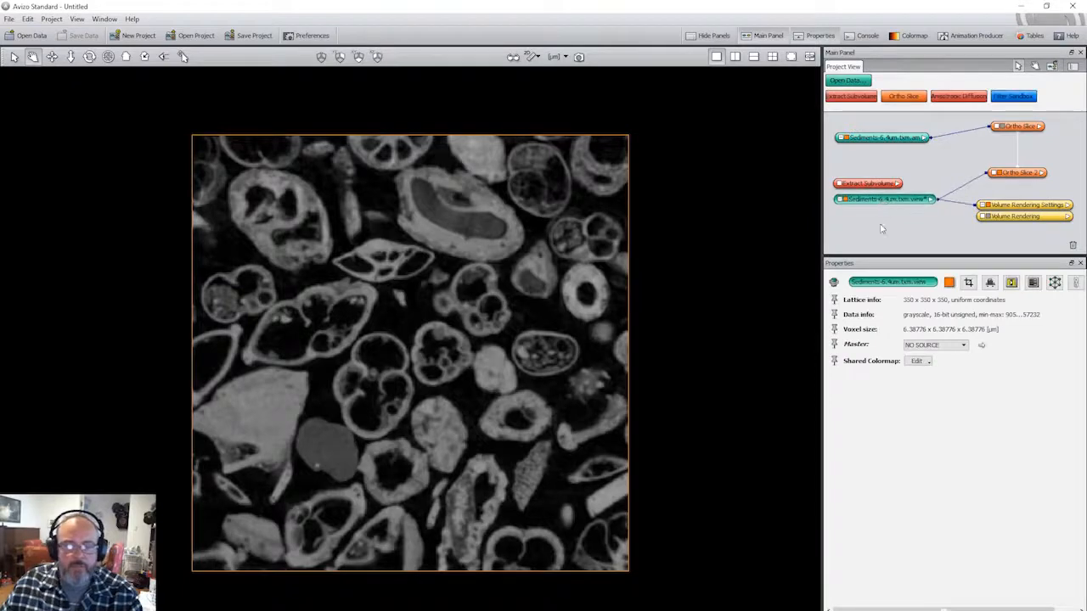
{"action": "left_click", "coordinate": [884, 229]}
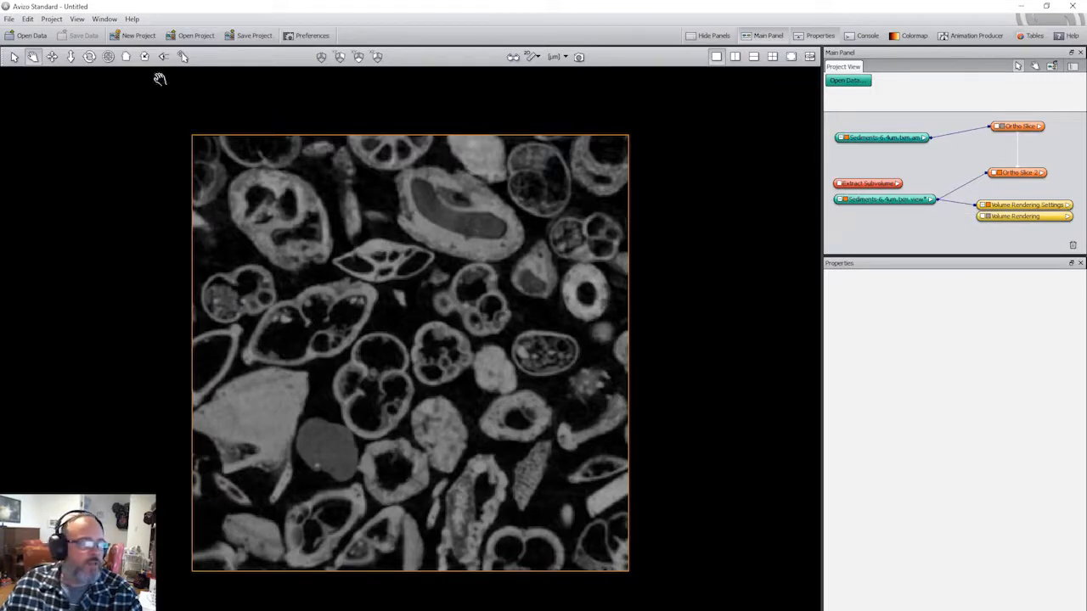
Review the file formats offered for saving the extracted subvolume data, and leave without saving it
{"action": "left_click", "coordinate": [10, 19]}
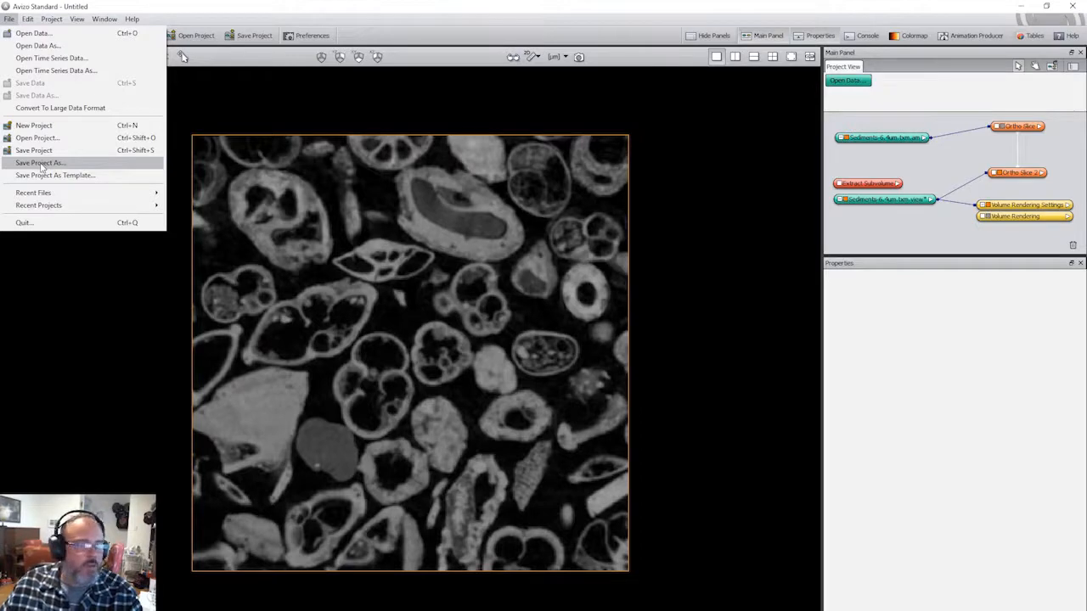
{"action": "left_click", "coordinate": [883, 202]}
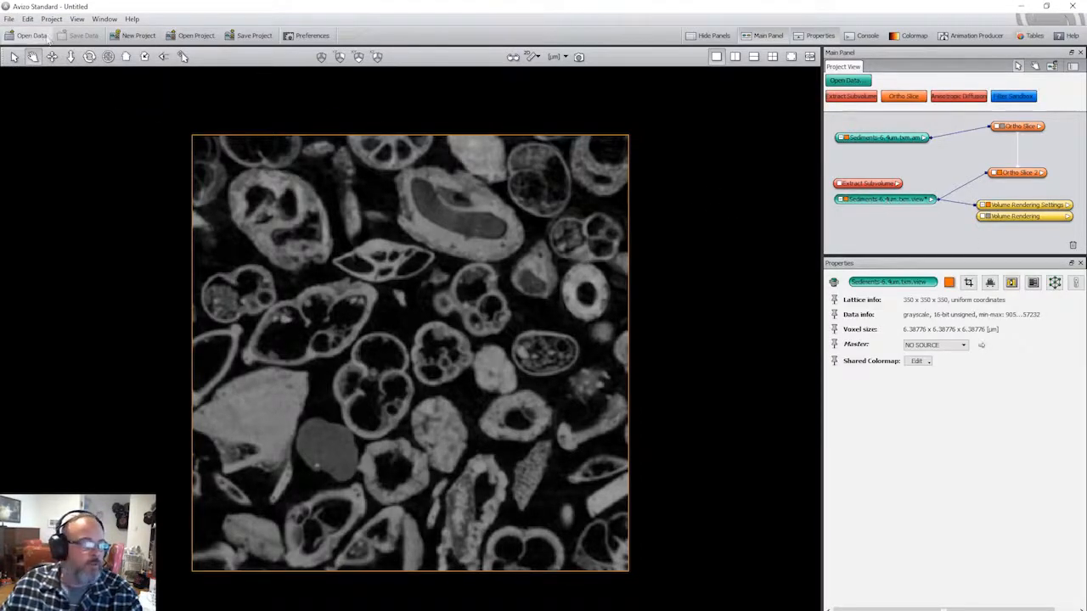
{"action": "left_click", "coordinate": [8, 18]}
{"action": "left_click", "coordinate": [39, 97]}
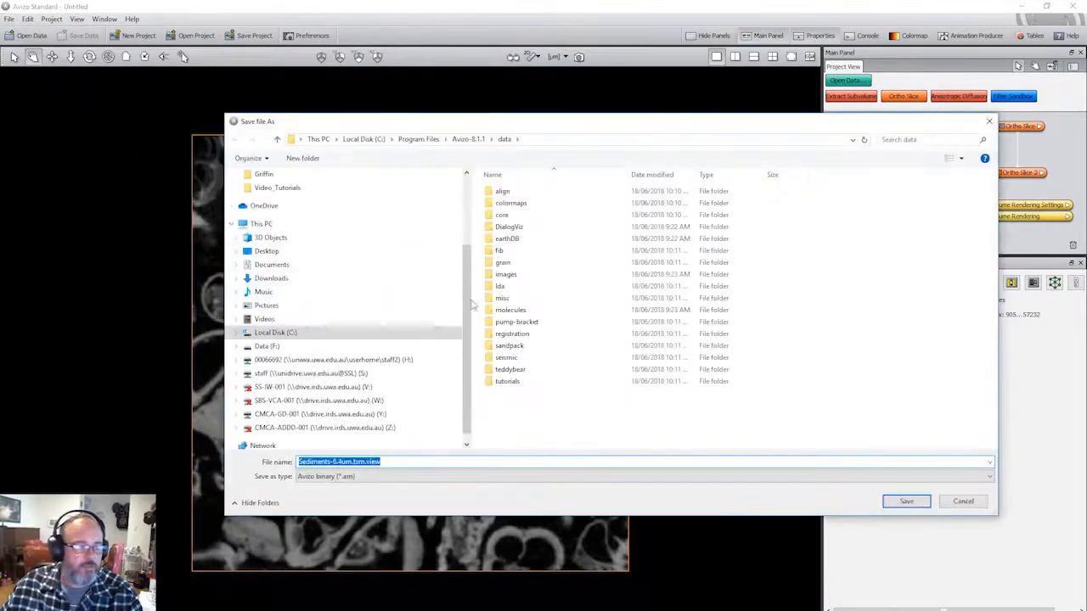
{"action": "left_click", "coordinate": [439, 478]}
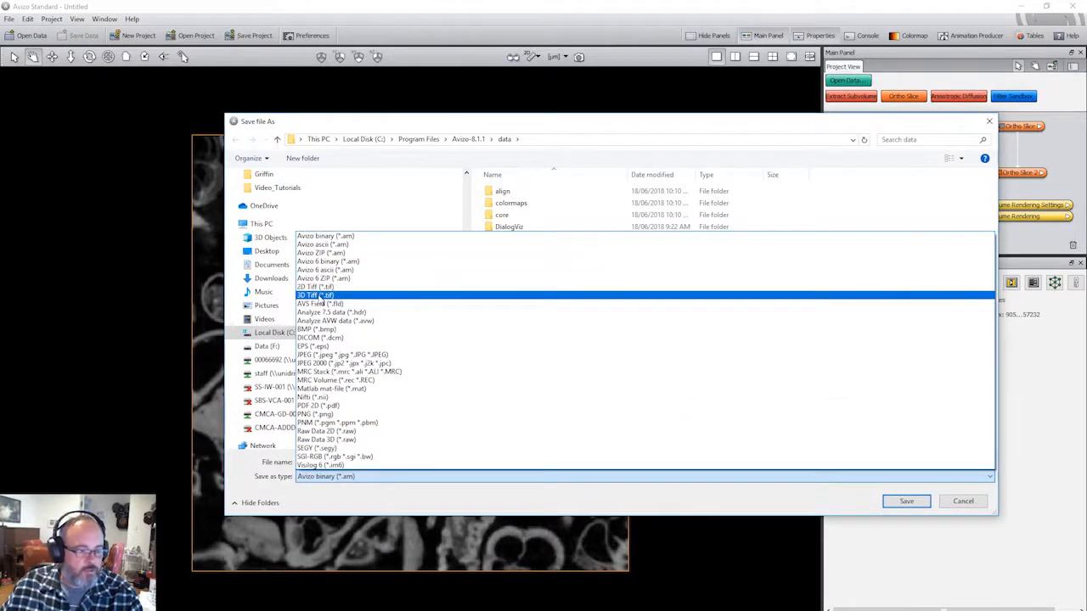
{"action": "left_click", "coordinate": [964, 507]}
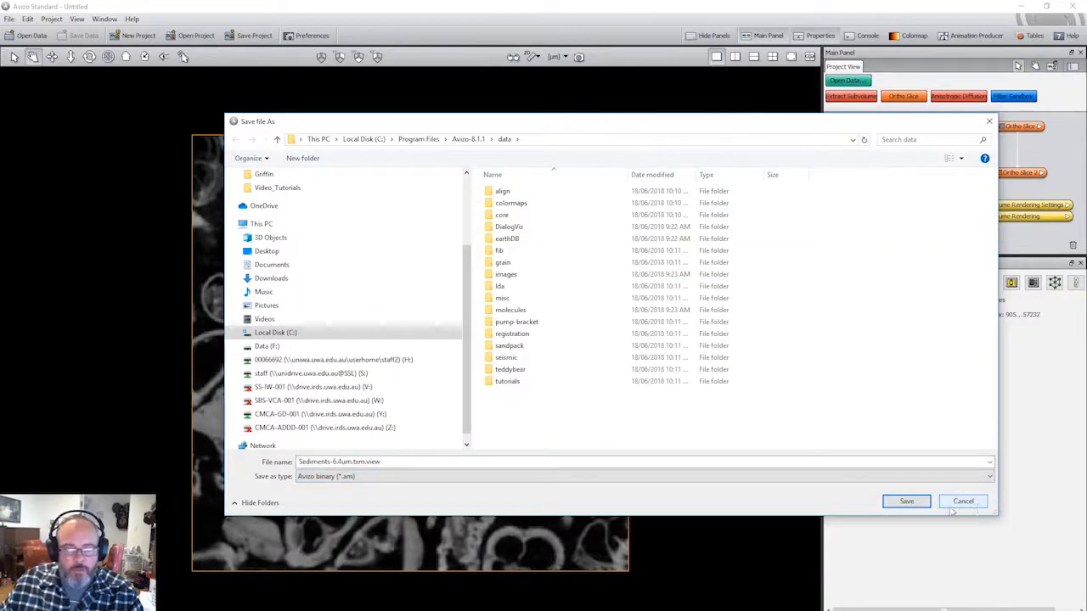
{"action": "left_click", "coordinate": [964, 504]}
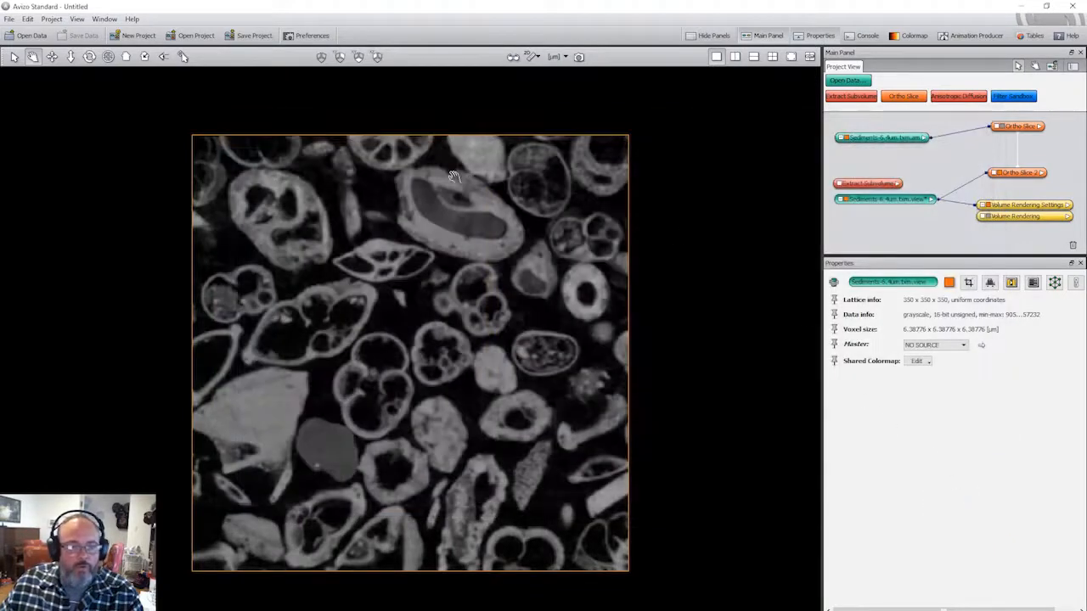
Start saving the project under a new name and go to the Video_Tutorials folder inside the personal folder on Data (F:)
{"action": "left_click", "coordinate": [10, 19]}
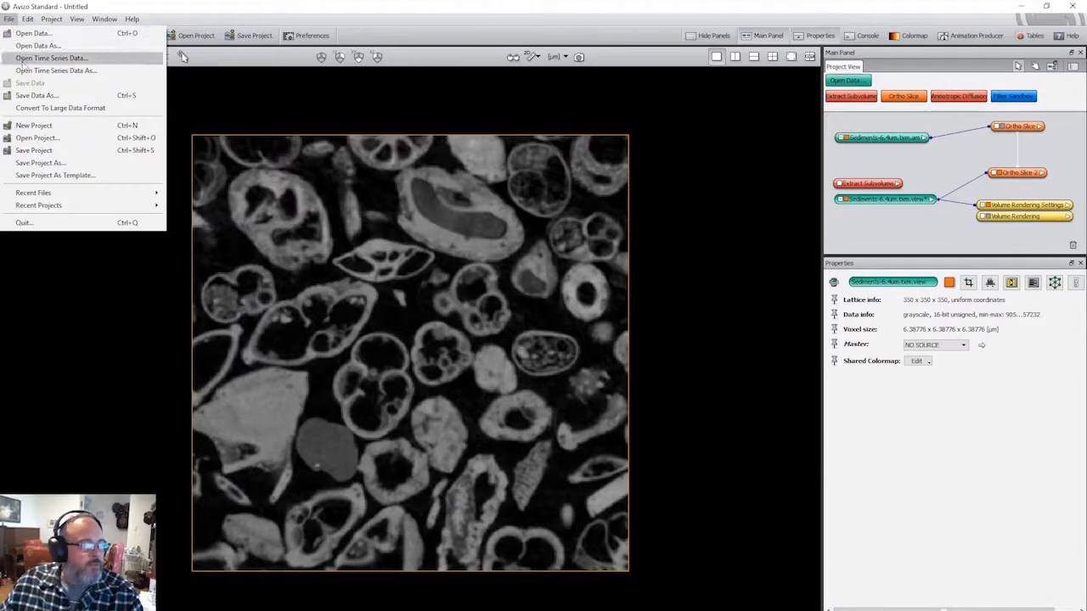
{"action": "left_click", "coordinate": [40, 163]}
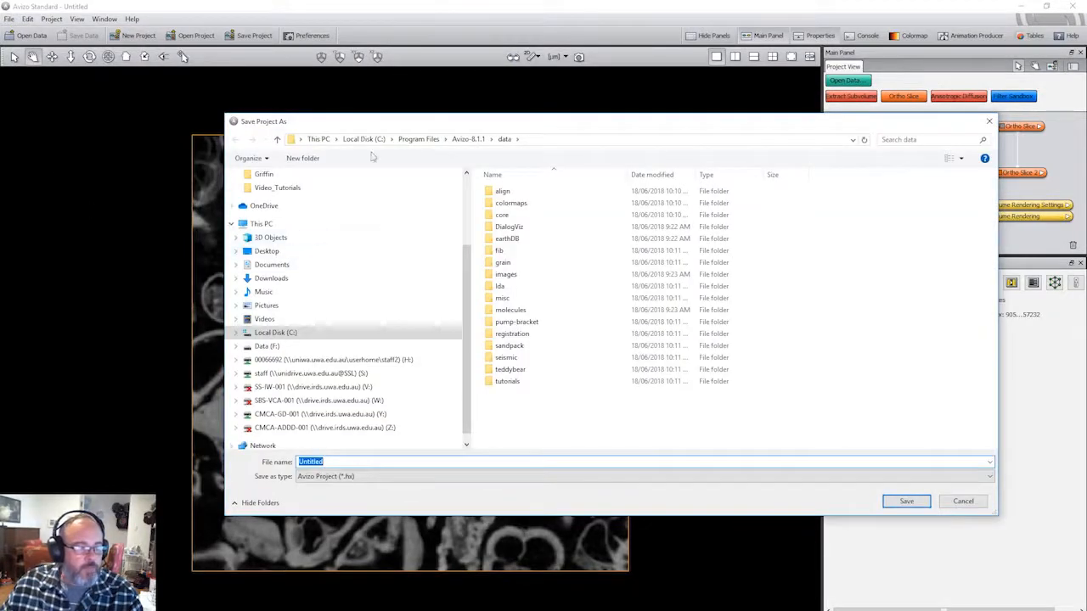
{"action": "left_click", "coordinate": [266, 346]}
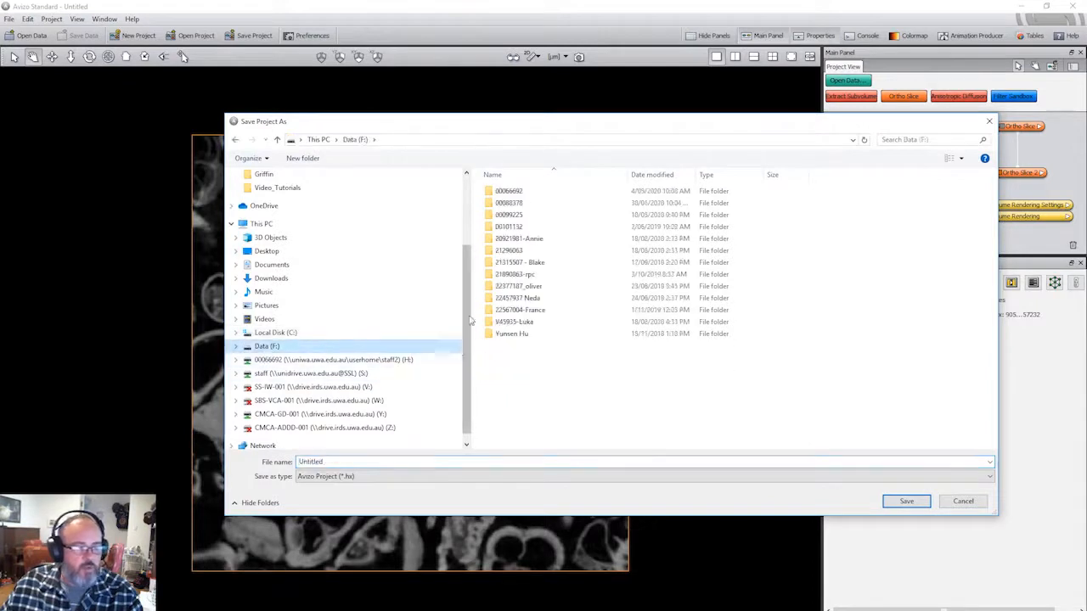
{"action": "left_click", "coordinate": [510, 192]}
{"action": "key", "text": "Return"}
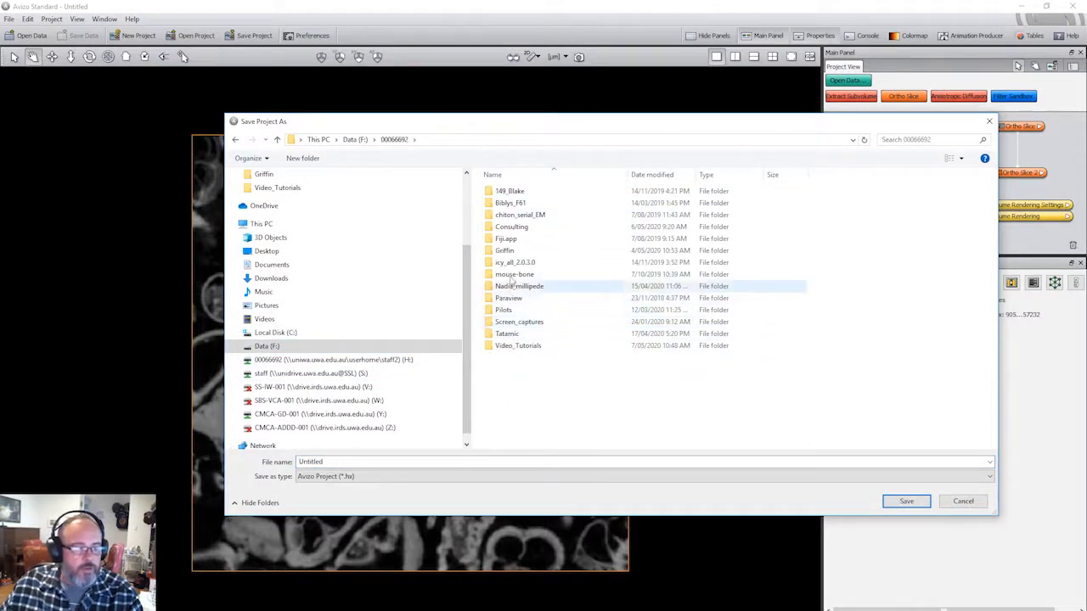
{"action": "left_click", "coordinate": [520, 345]}
{"action": "key", "text": "Return"}
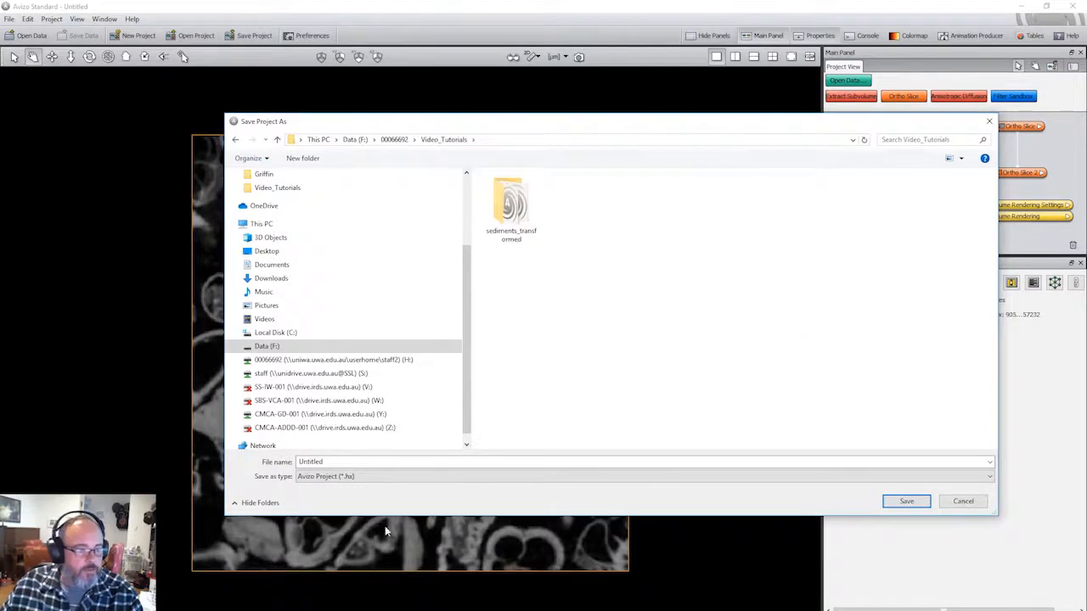
Name the project sediment and save it as Avizo Project and data files [pack & go] (*.hx)
{"action": "double_click", "coordinate": [333, 462]}
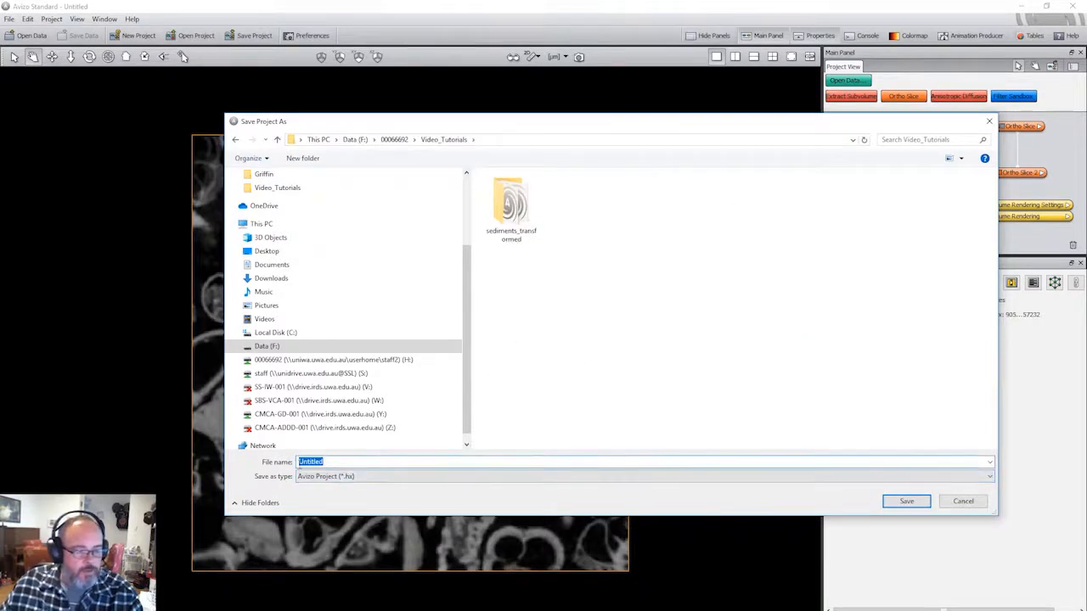
{"action": "type", "text": "sediment"}
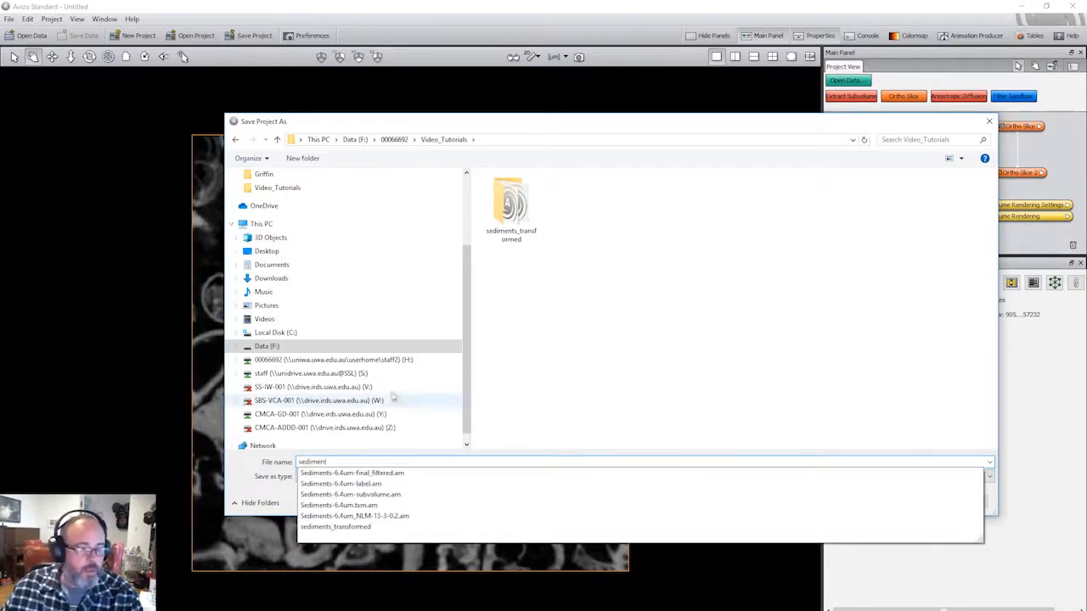
{"action": "left_click", "coordinate": [592, 368]}
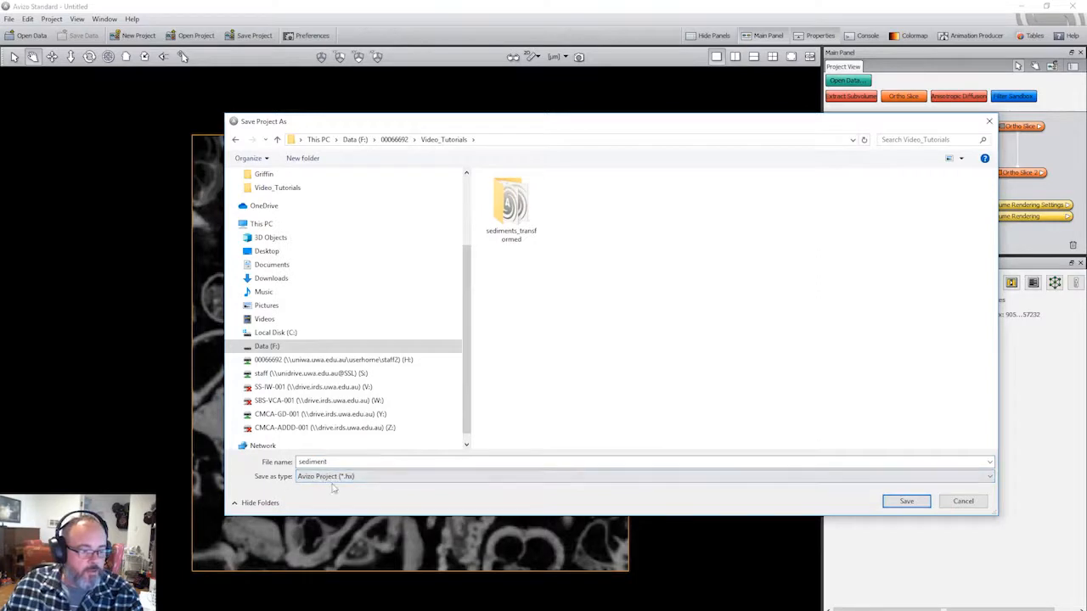
{"action": "left_click", "coordinate": [371, 478]}
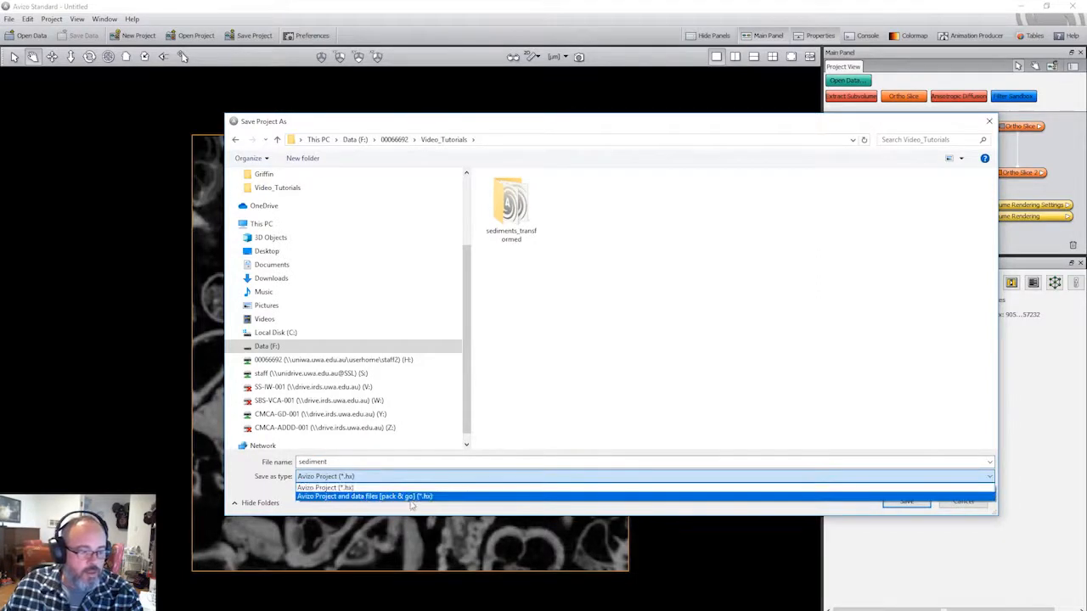
{"action": "left_click", "coordinate": [401, 497]}
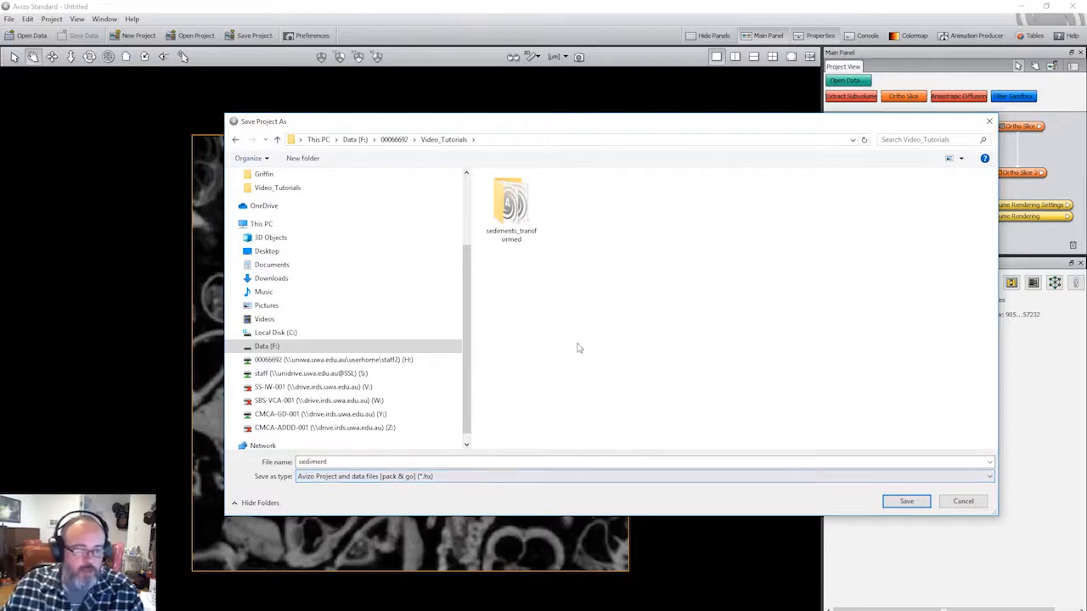
{"action": "left_click", "coordinate": [483, 478]}
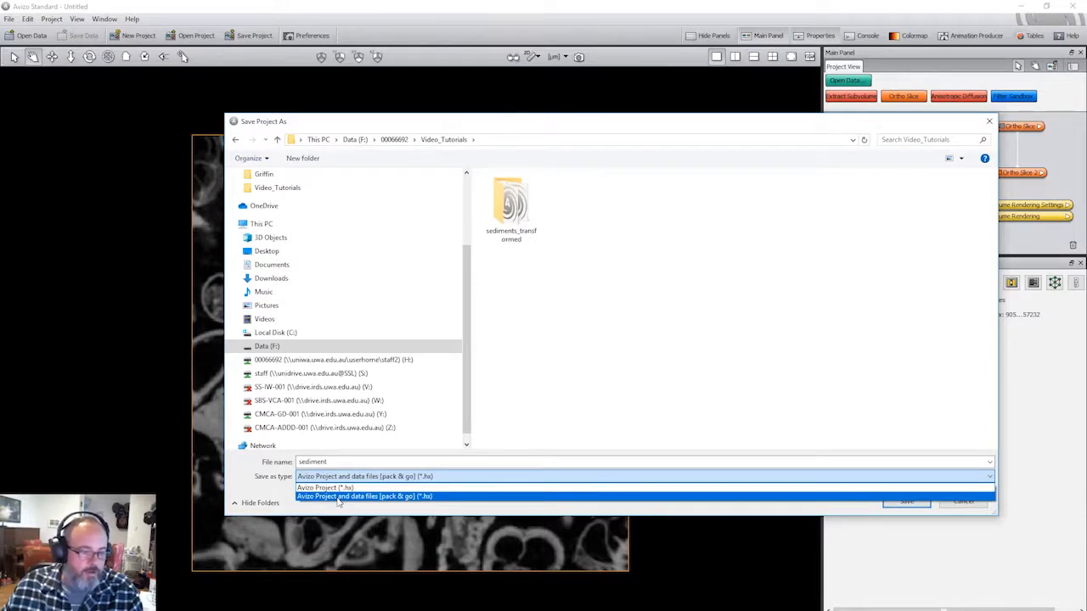
{"action": "left_click", "coordinate": [395, 497]}
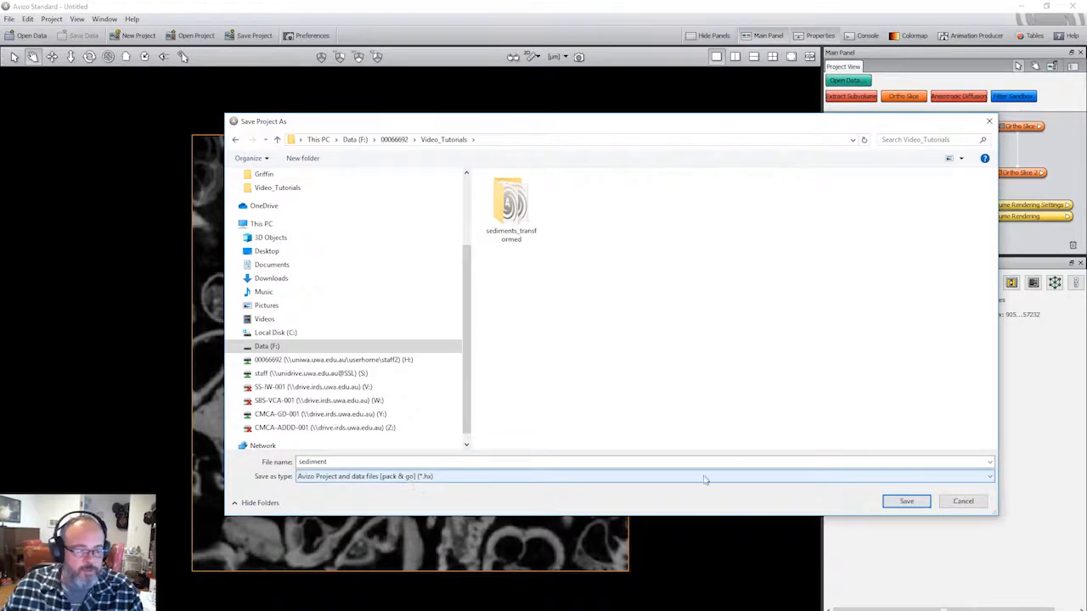
{"action": "left_click", "coordinate": [907, 502]}
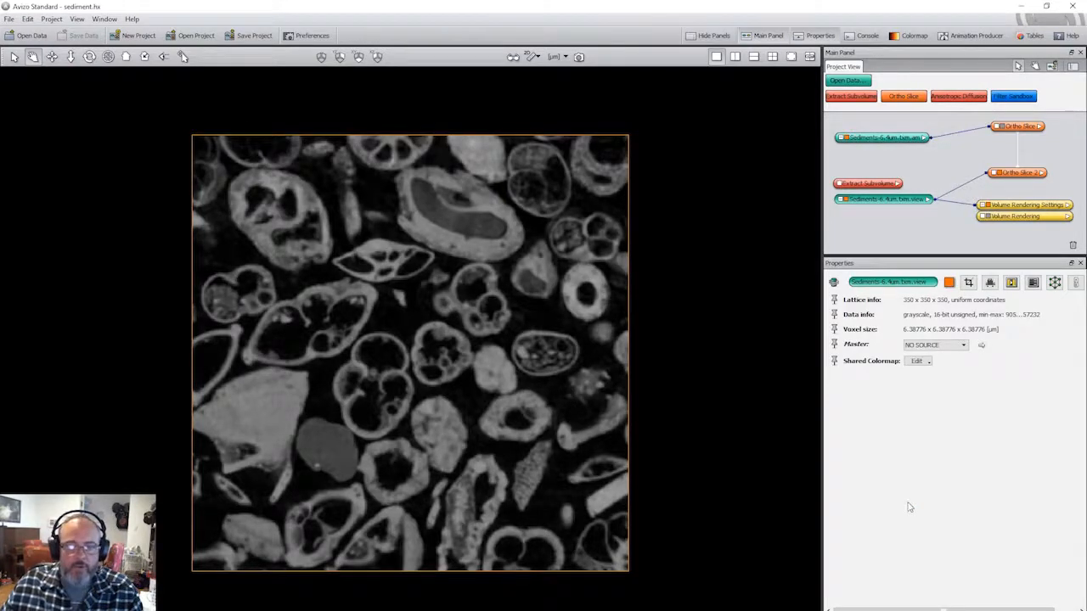
Tidy the project graph by placing the volume rendering modules level with the extracted data, just below the Extract Subvolume module
{"action": "left_click", "coordinate": [889, 200]}
{"action": "left_click", "coordinate": [890, 201]}
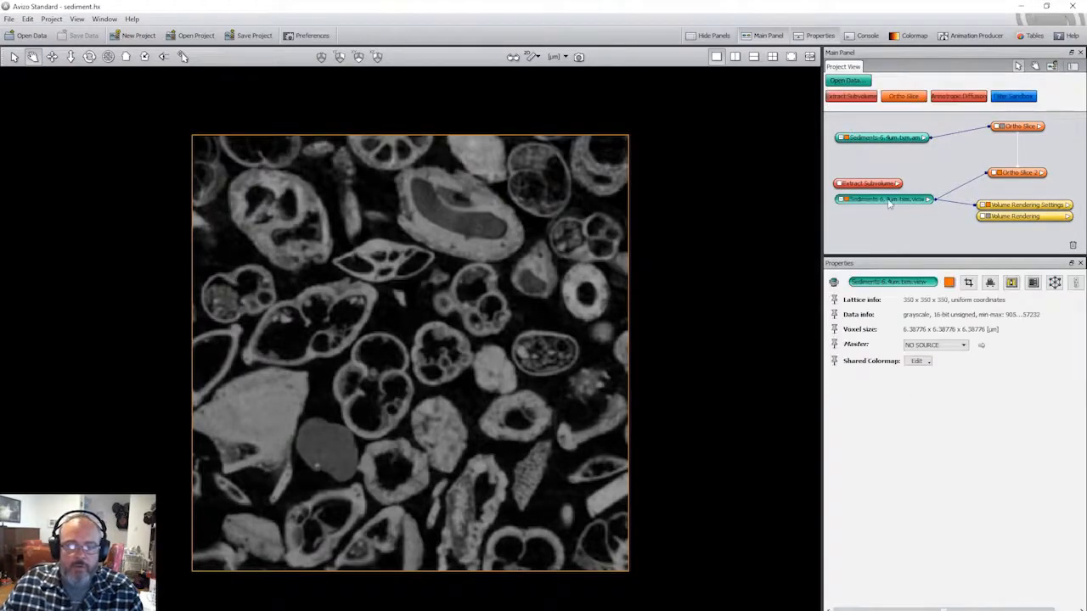
{"action": "left_click", "coordinate": [1019, 202]}
{"action": "left_click", "coordinate": [956, 226]}
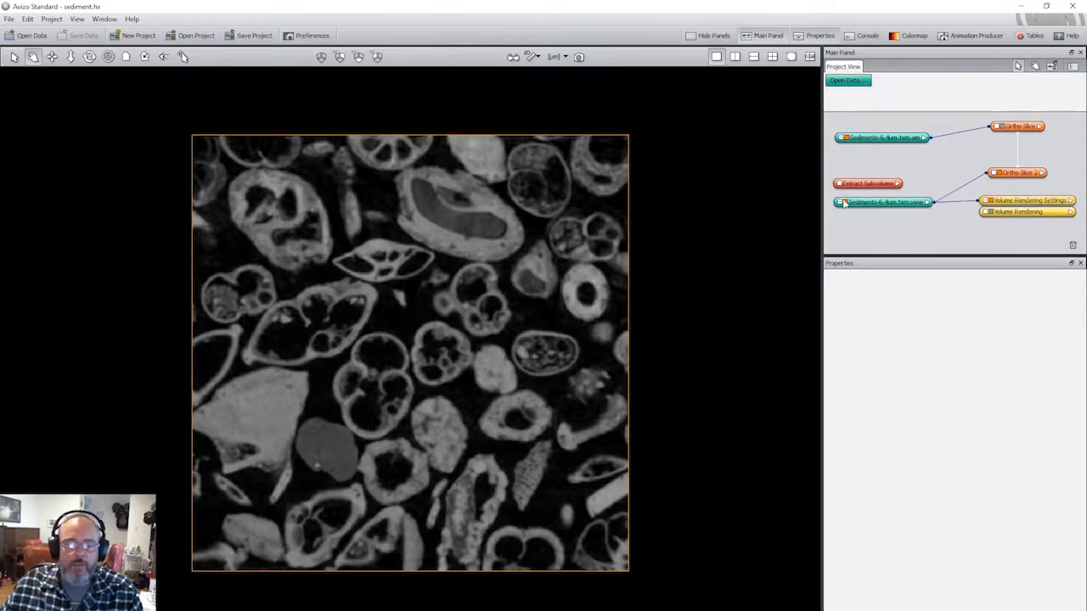
{"action": "left_click", "coordinate": [865, 183]}
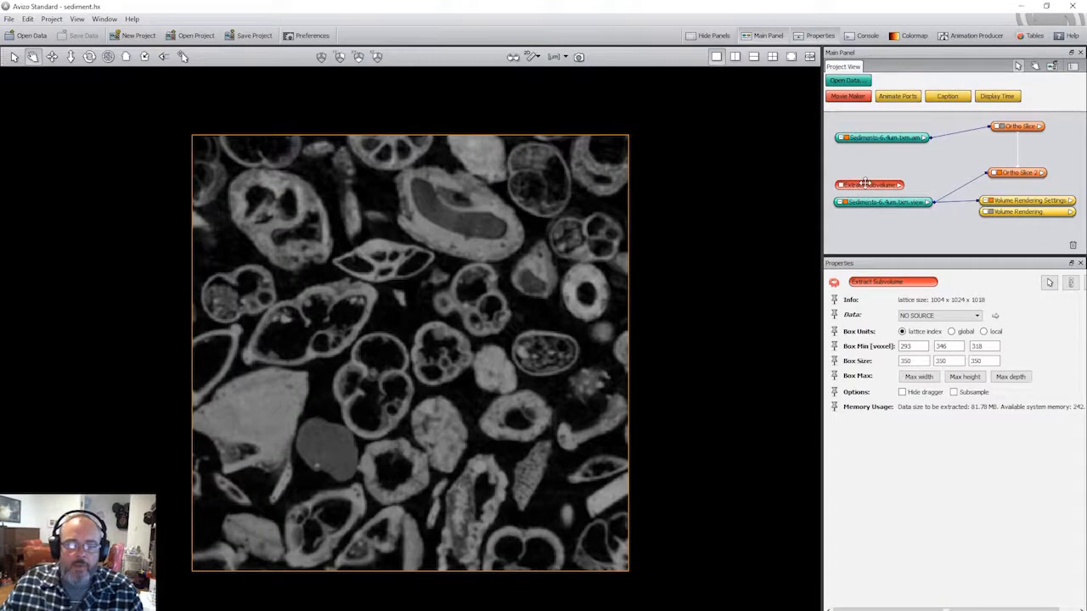
{"action": "left_click", "coordinate": [877, 237]}
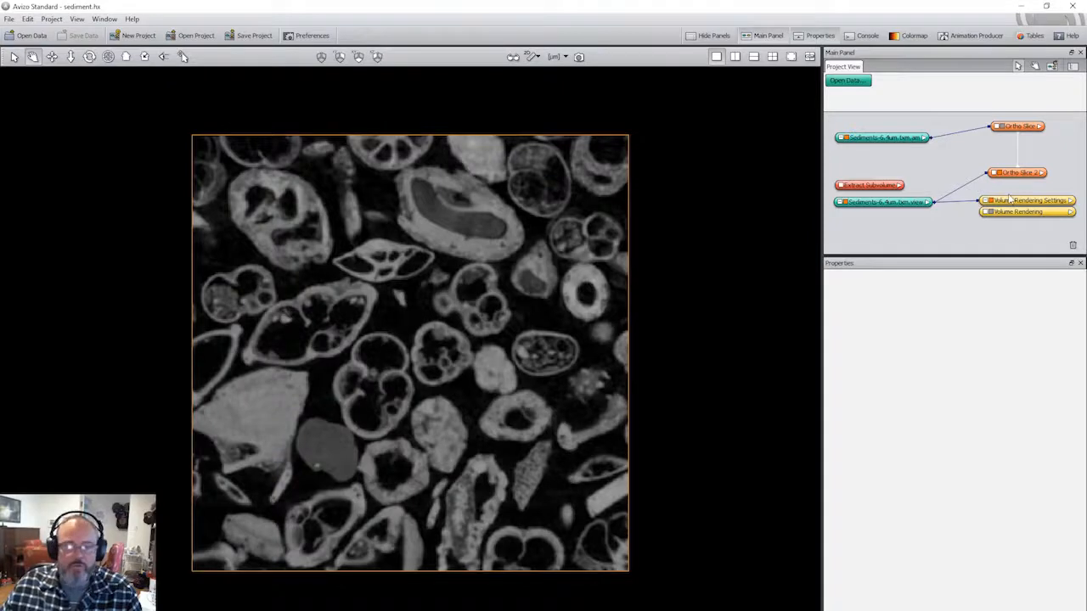
{"action": "left_click", "coordinate": [898, 203]}
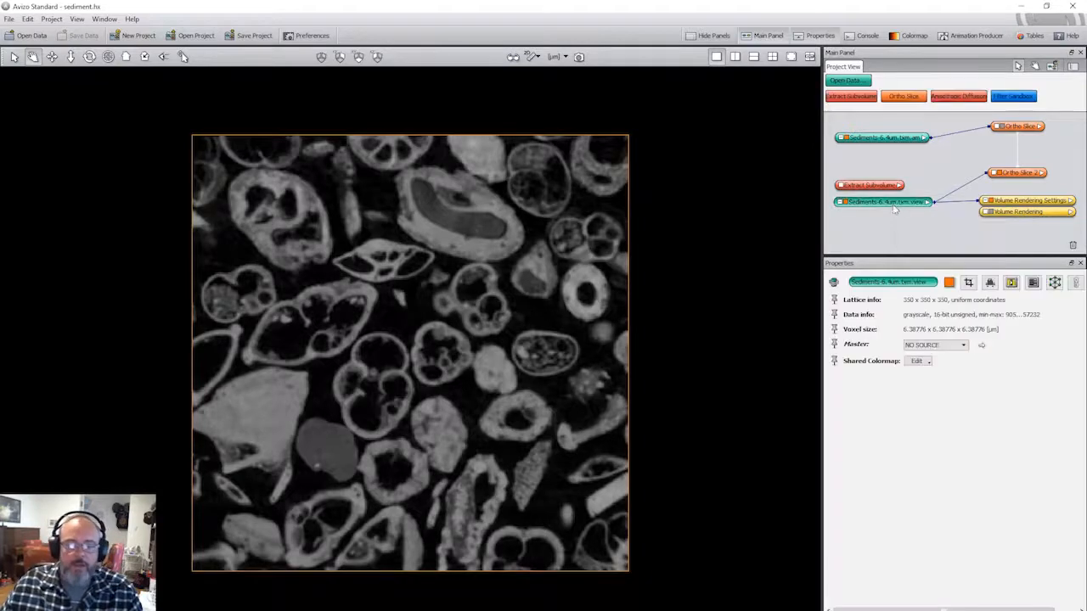
{"action": "left_click", "coordinate": [884, 187]}
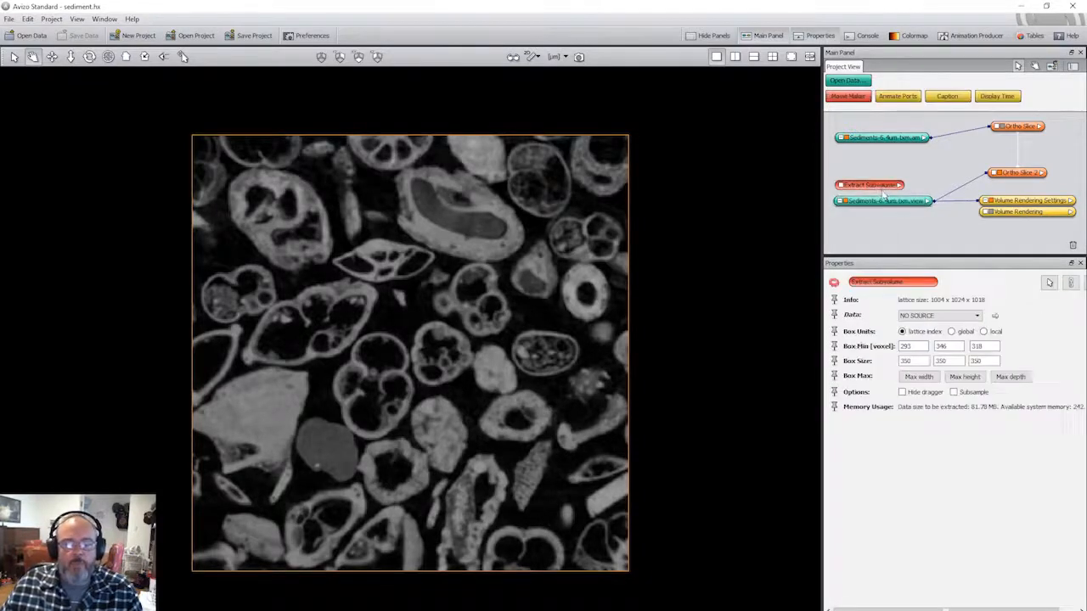
{"action": "left_click", "coordinate": [884, 202]}
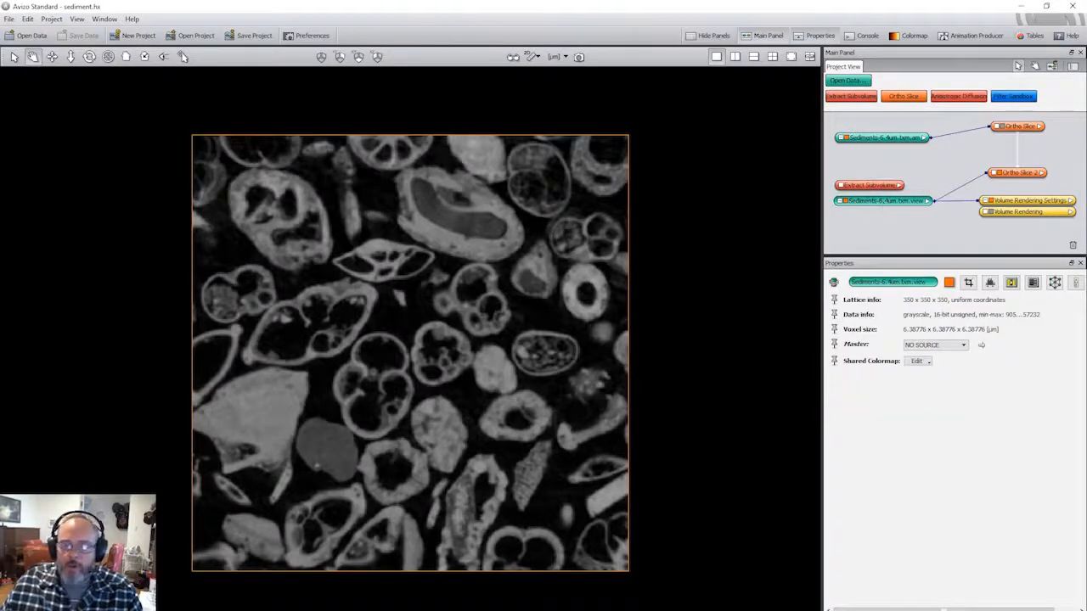